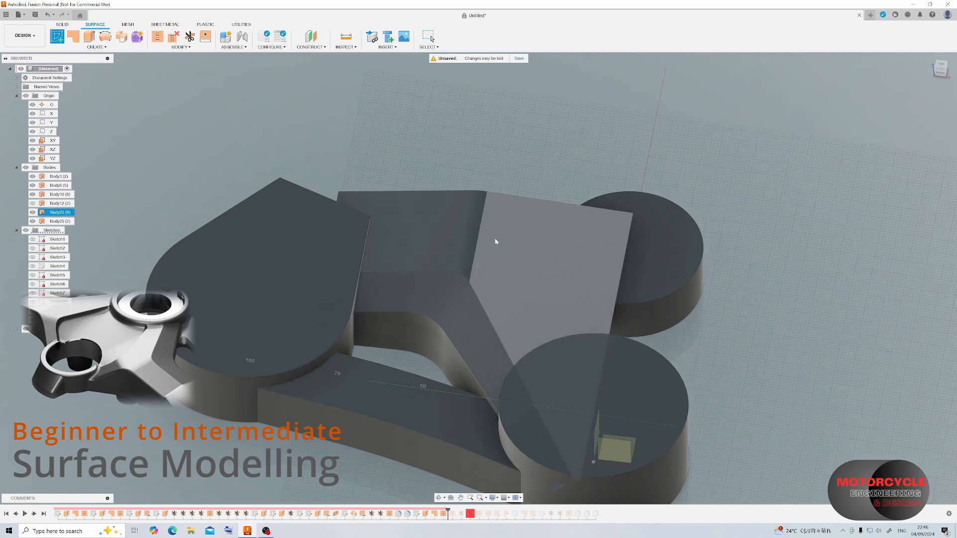
Sketch an open three-segment profile on the XY plane across the upper arm and extrude it 60 mm as a new surface body.
click(634, 436)
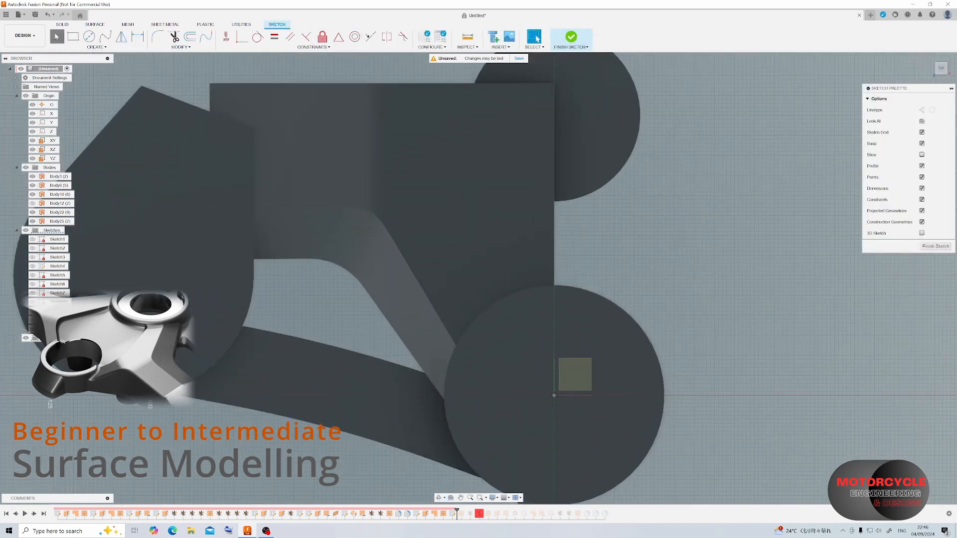
click(215, 142)
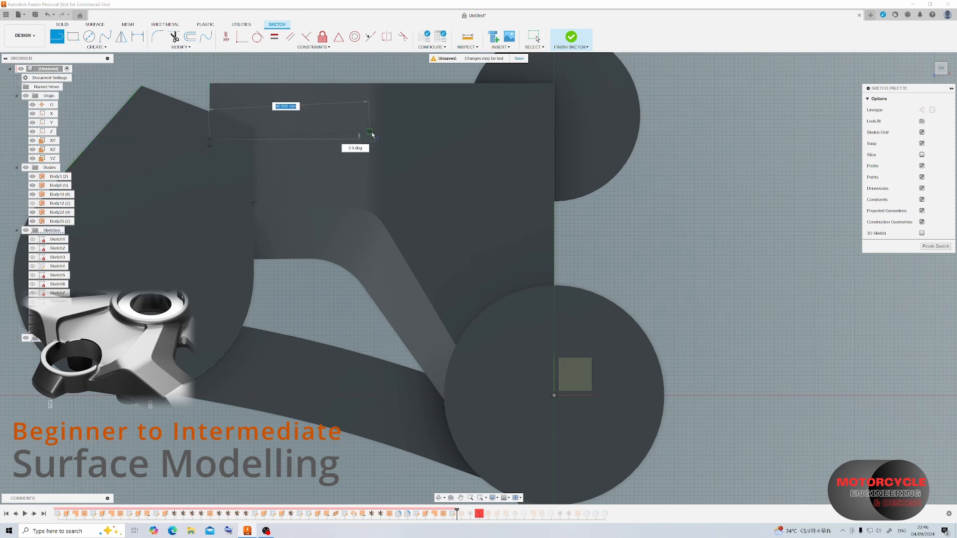
drag(343, 136, 443, 156)
click(405, 140)
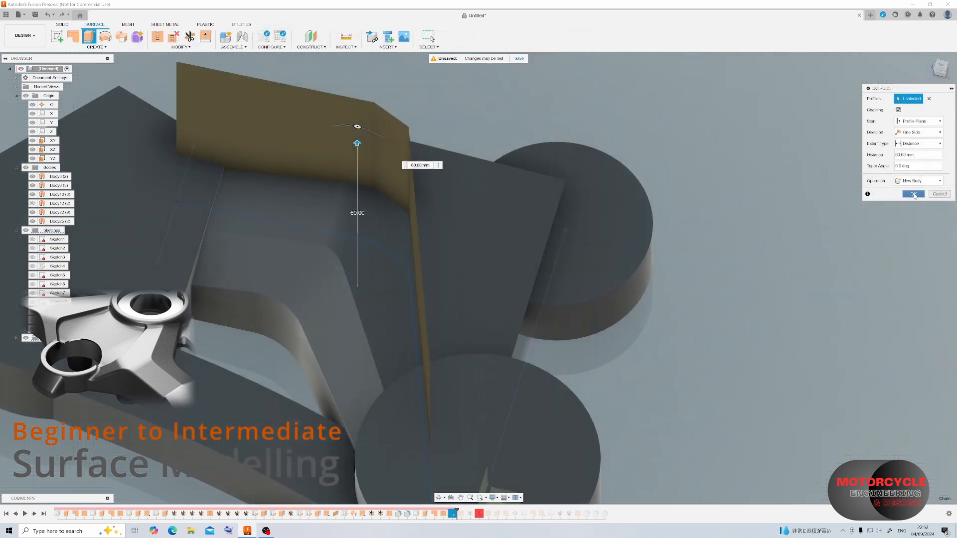
click(913, 194)
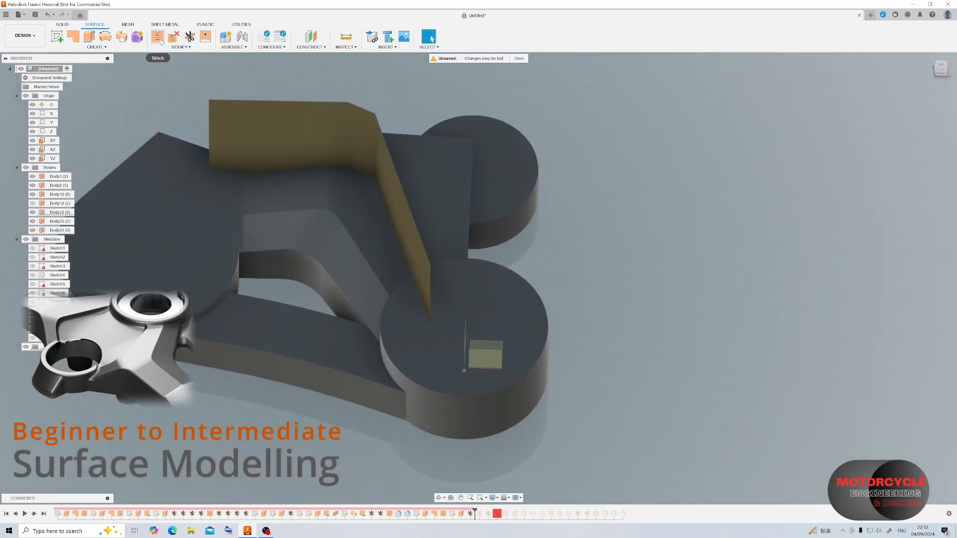
Trim off the arm's flat top surface outside the extruded profile and hide the cutting surface body.
click(190, 39)
click(415, 163)
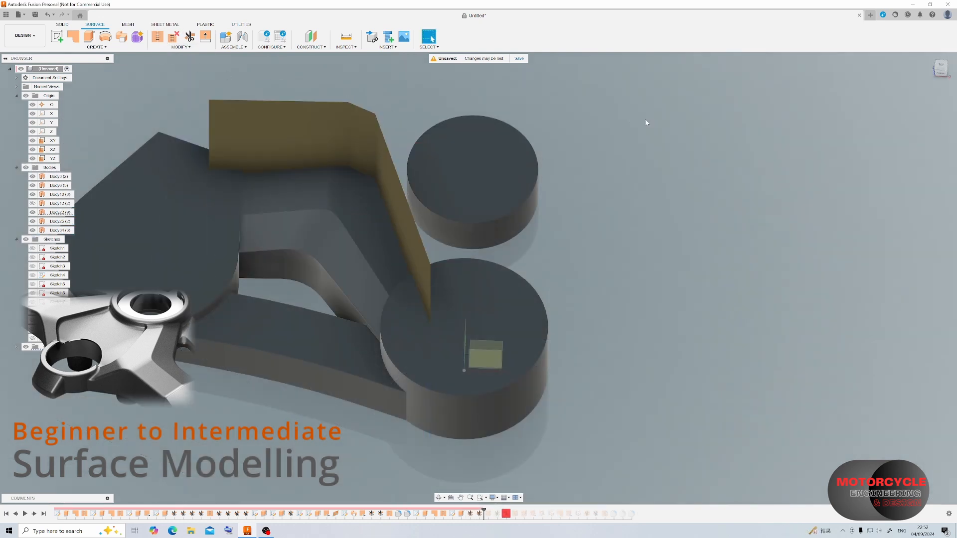
click(33, 230)
Sketch a line chain on the small disc's top face from the arm's outer corner, horizontally to the vertical centre axis and down past the disc's edge.
shift+middle_drag(344, 120, 354, 163)
scroll(353, 162, up, 4)
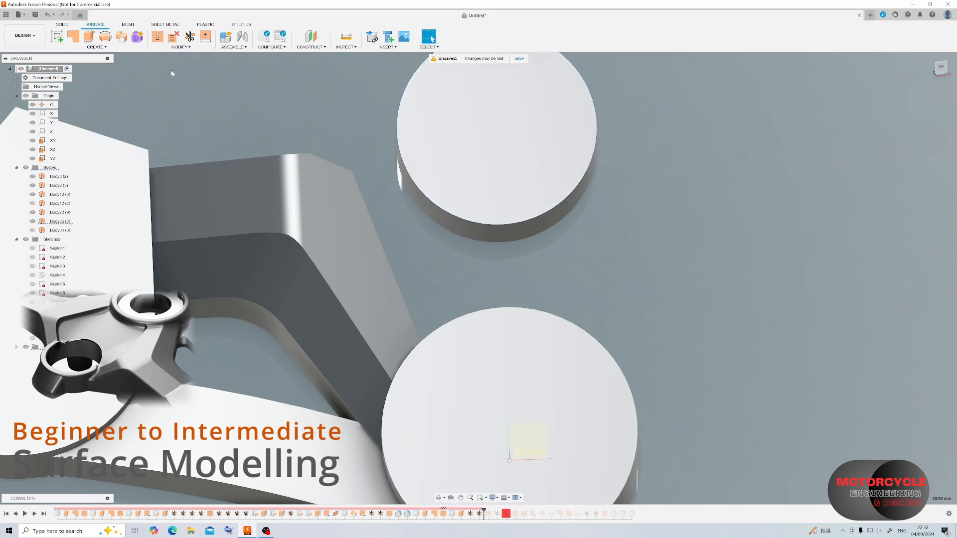
click(57, 36)
click(430, 175)
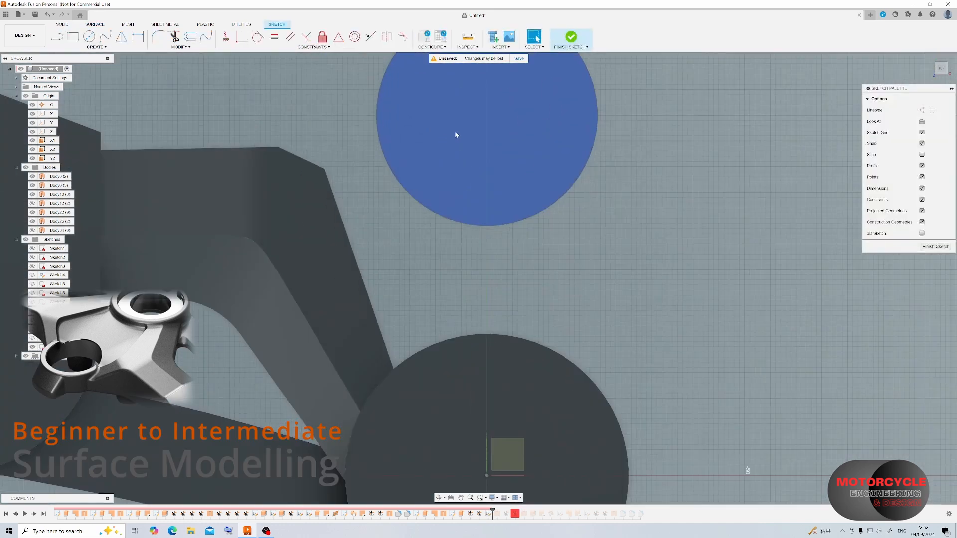
click(325, 169)
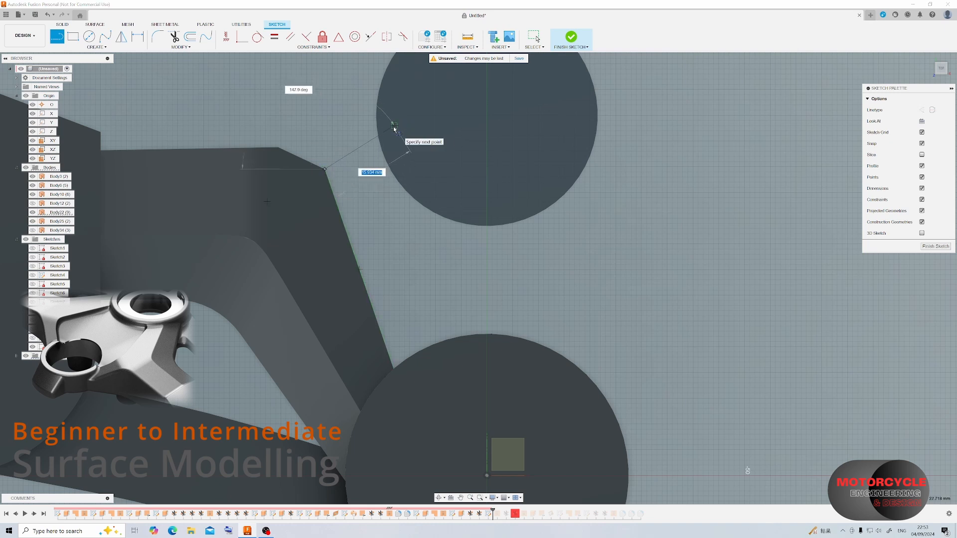
click(393, 126)
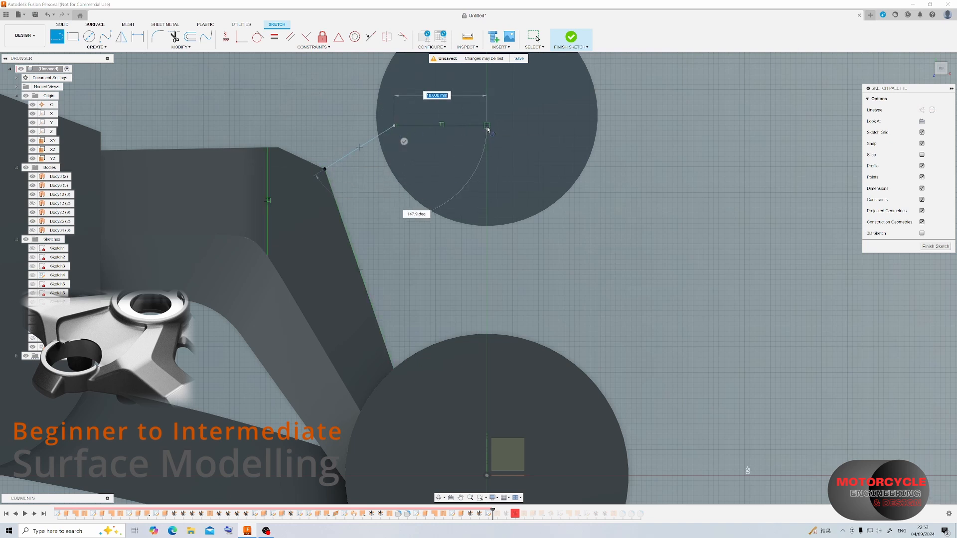
click(487, 126)
click(487, 243)
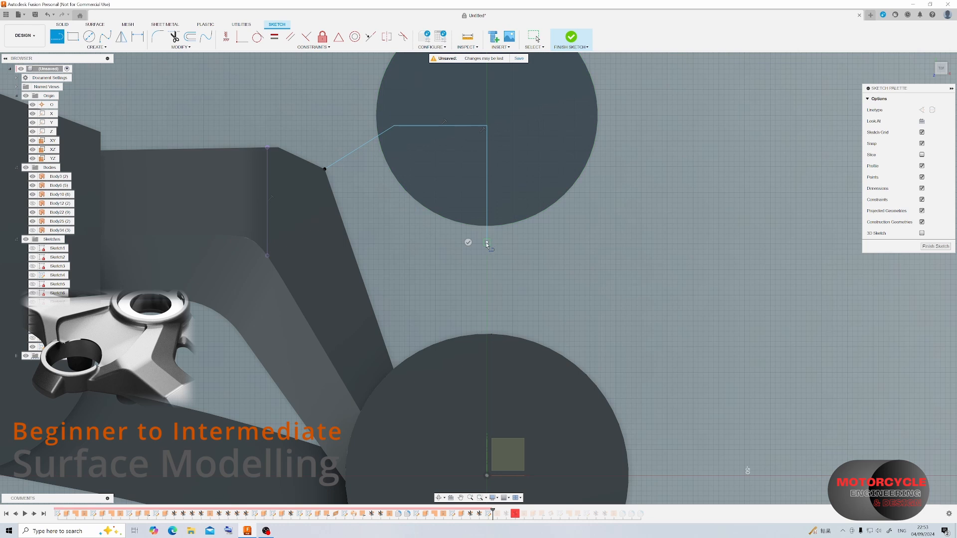
key(Escape)
click(138, 37)
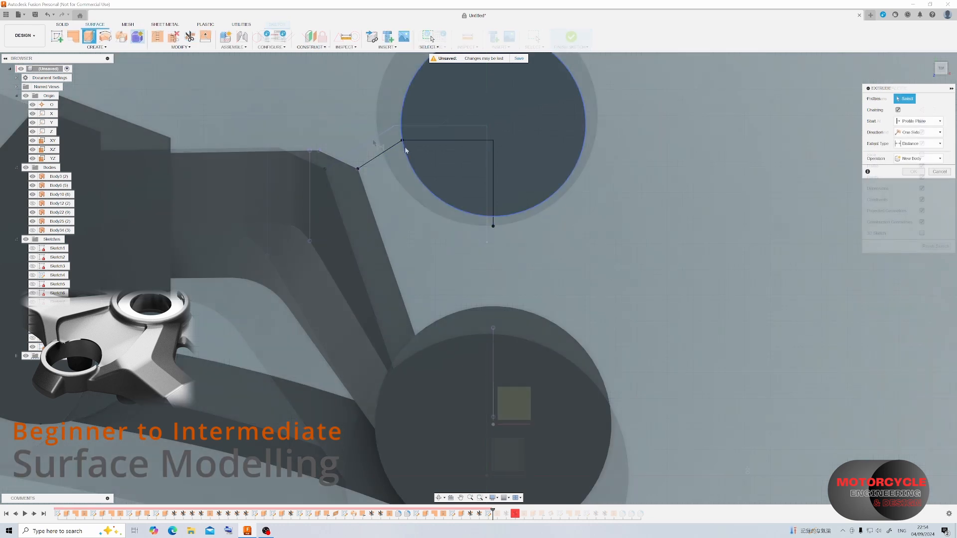
Trim away the half of the small disc on the far side of the YZ plane.
click(190, 37)
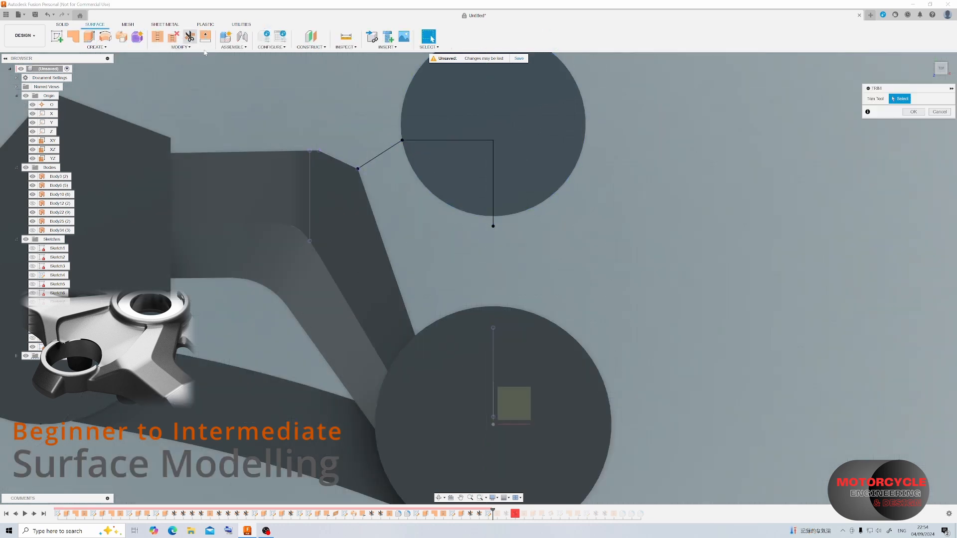
click(53, 159)
click(588, 117)
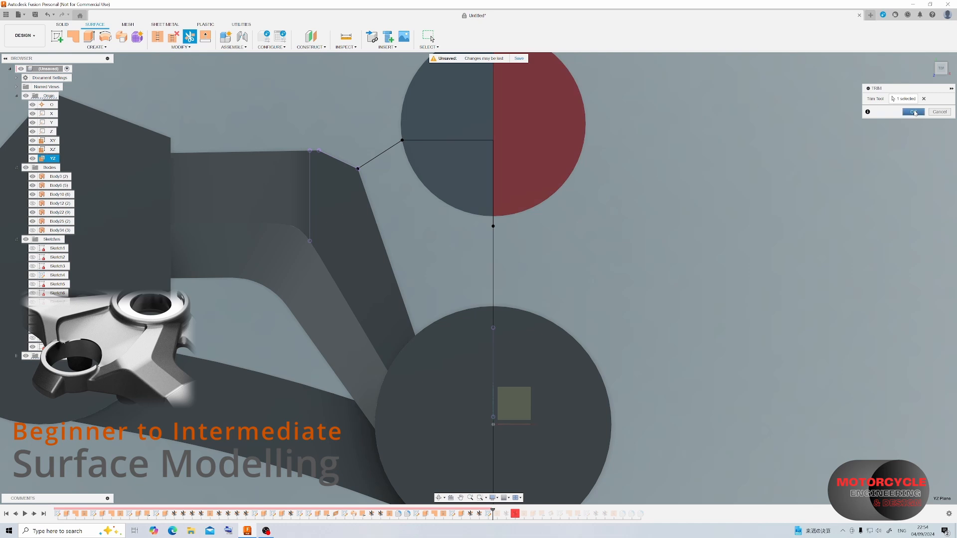
key(Return)
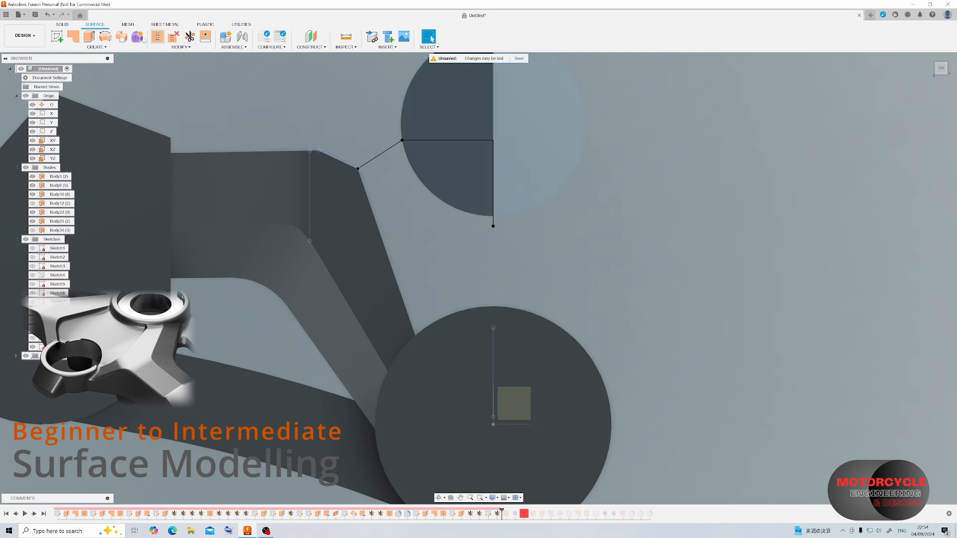
Extrude the open line chain -18 mm as a new surface body through the half disc.
click(90, 36)
click(449, 177)
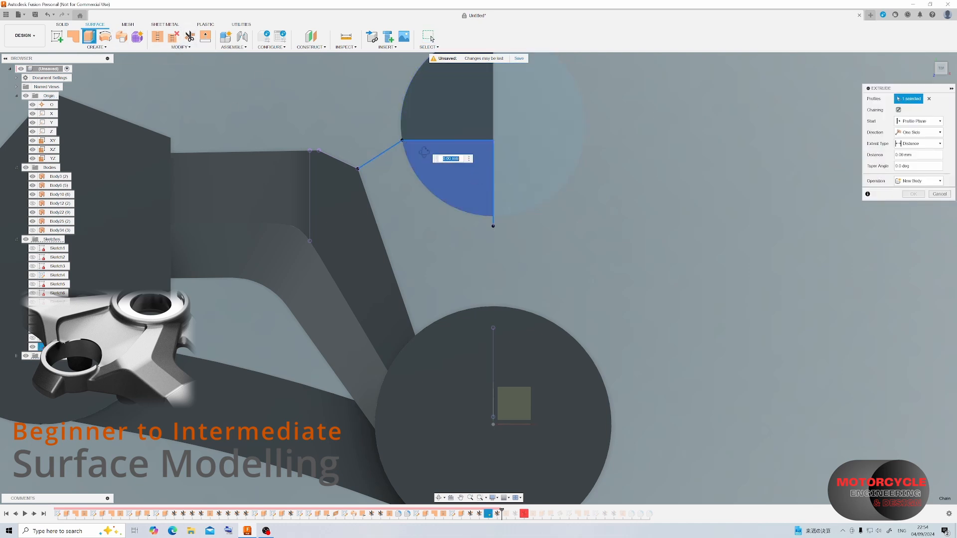
drag(469, 264, 469, 349)
shift+middle_drag(643, 282, 620, 258)
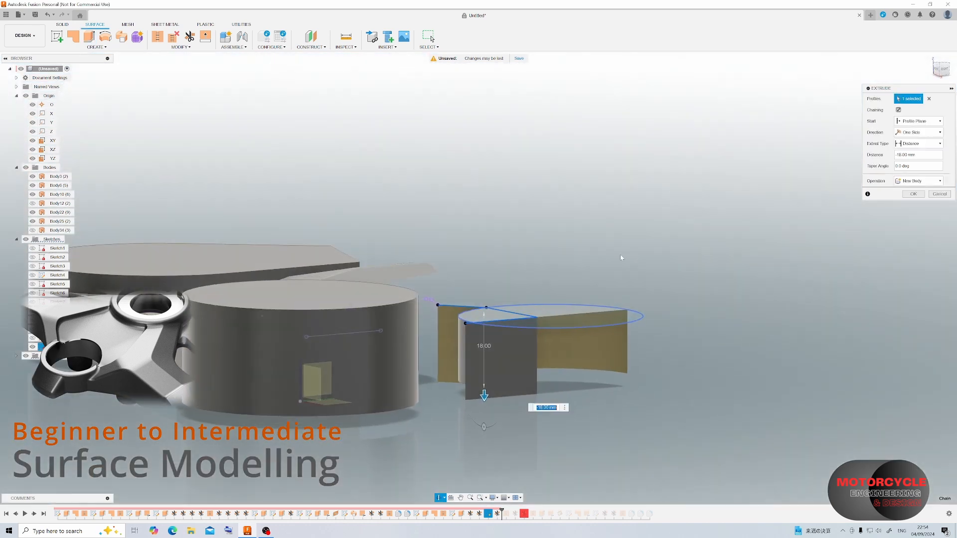
click(913, 194)
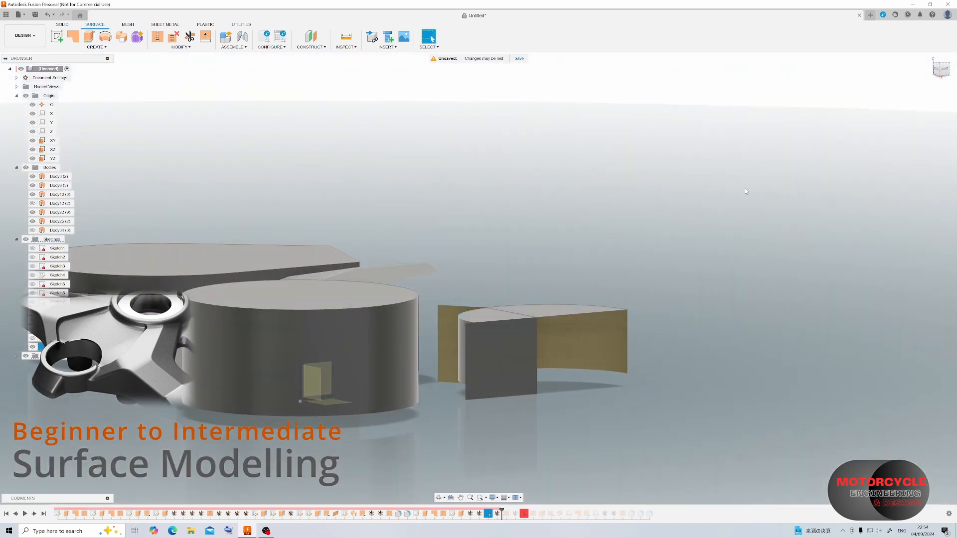
Trim away the half disc's portion enclosed by the extruded surface, using that surface as the trim tool.
key(t)
click(498, 349)
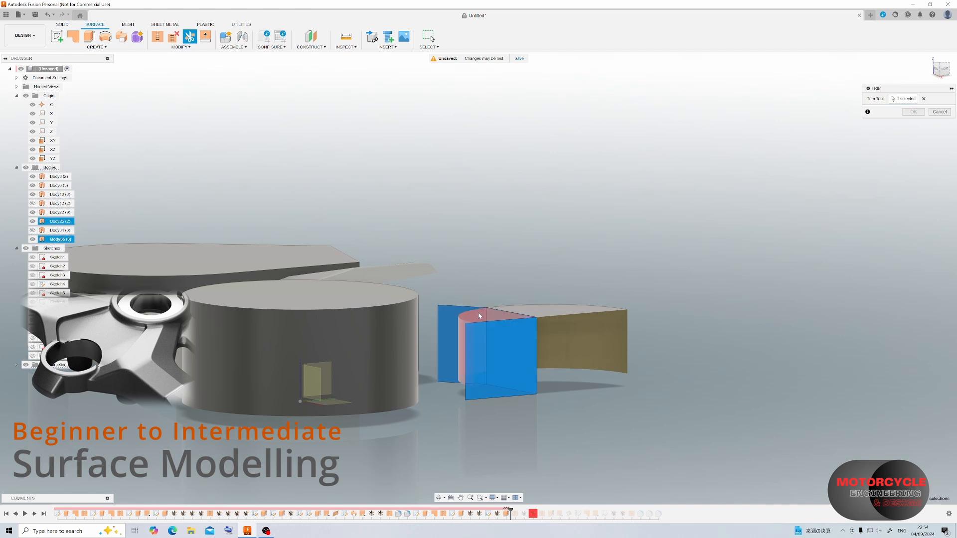
click(914, 112)
Construct a plane through three points: the arm's two outer corner vertices and the nearest corner of the trimmed disc.
shift+middle_drag(572, 205, 600, 229)
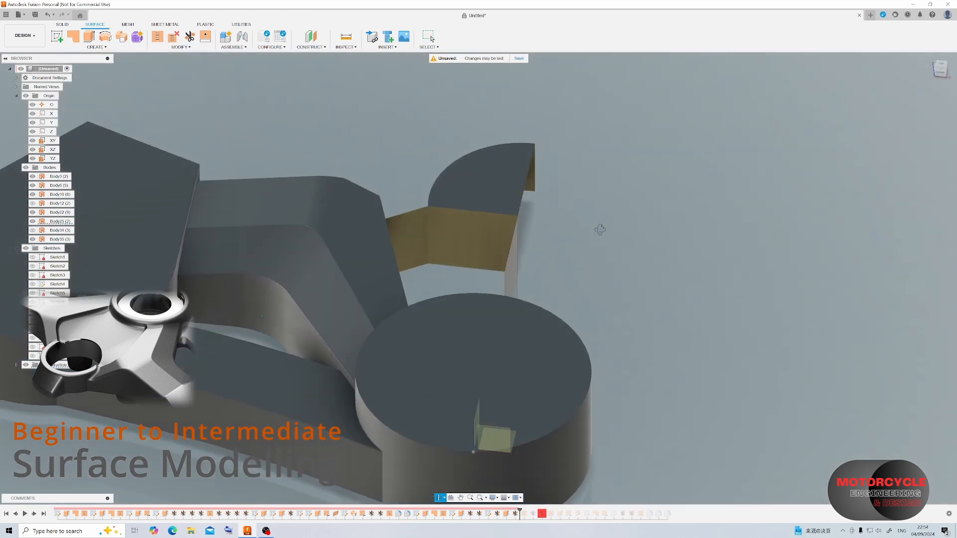
scroll(494, 252, up, 3)
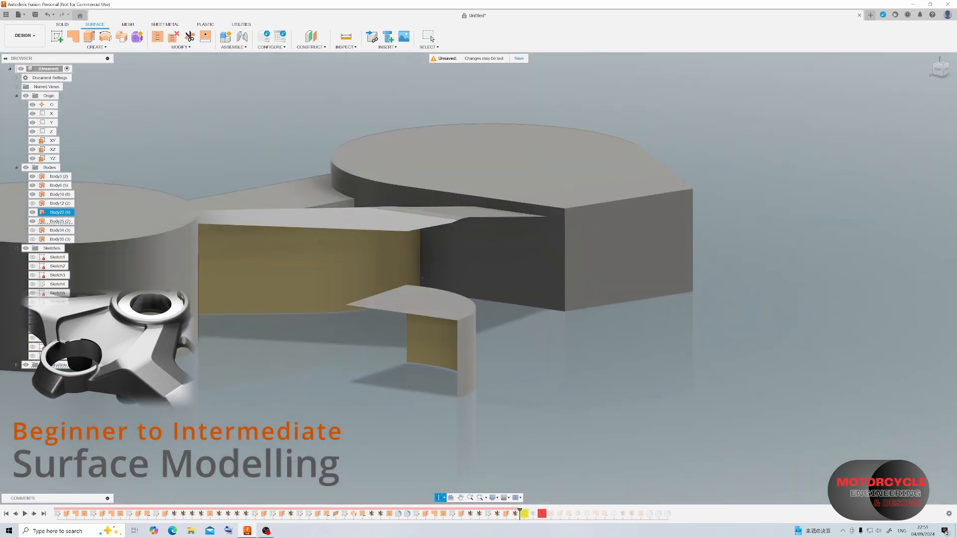
click(311, 47)
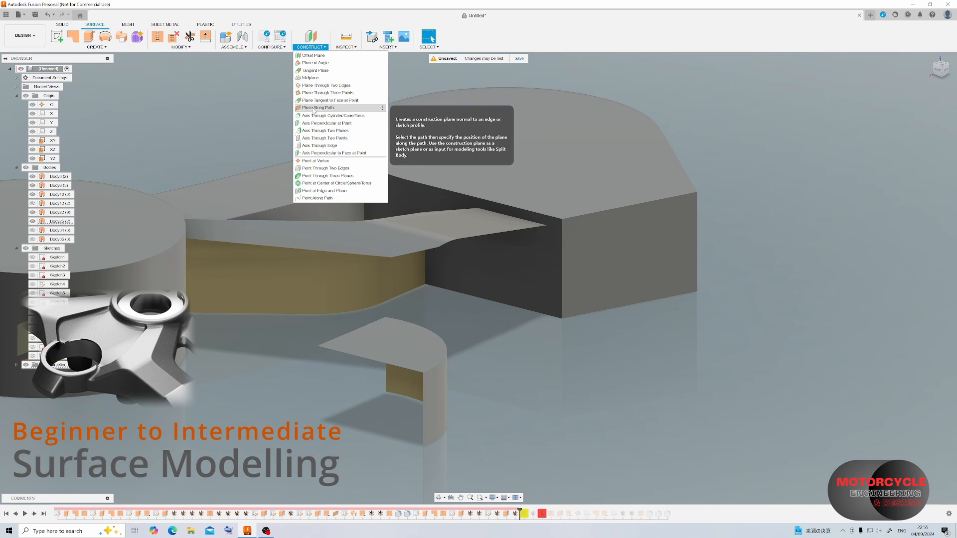
click(324, 93)
click(439, 248)
click(392, 257)
click(386, 317)
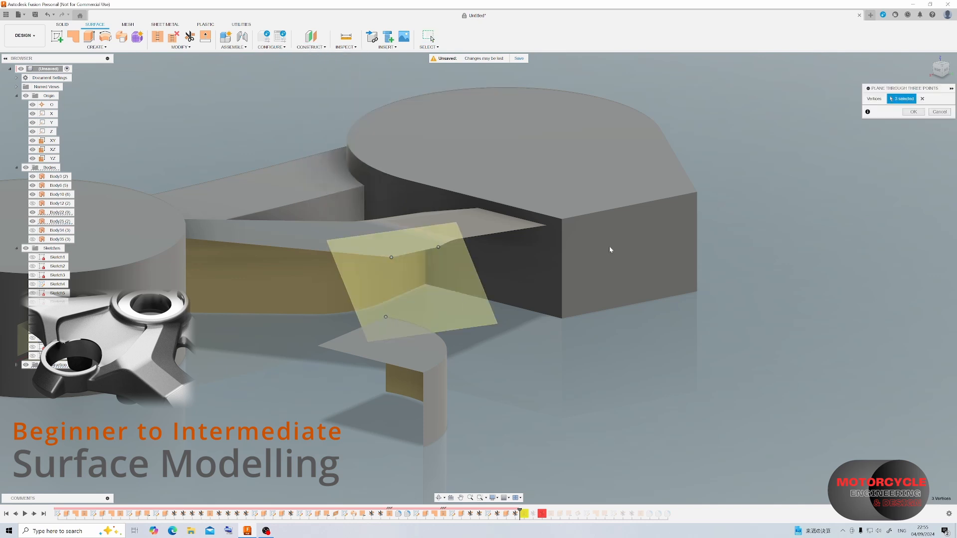
Start a sketch on the new three-point plane and draw a line from the arm's outer corner to the trimmed disc's corner.
shift+middle_drag(609, 251, 427, 266)
click(56, 37)
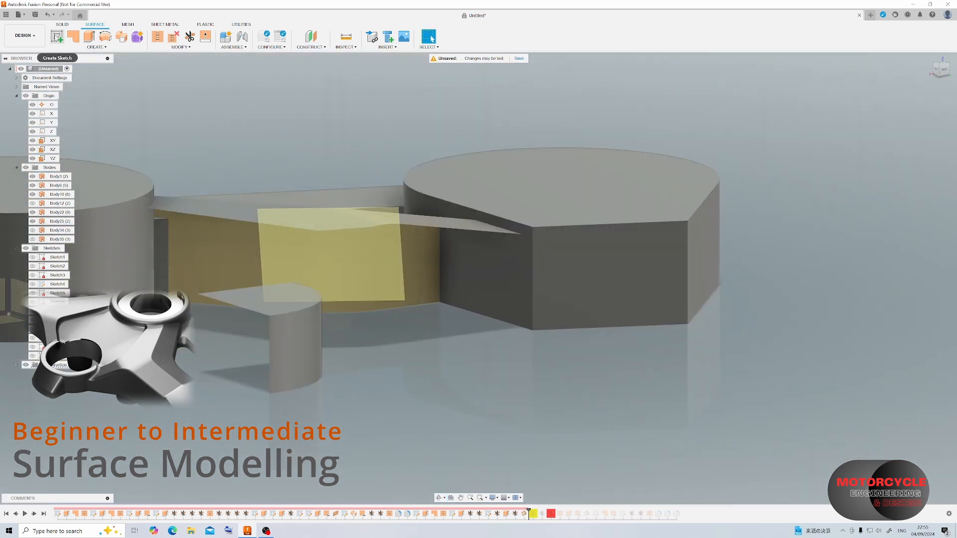
click(351, 247)
click(59, 37)
scroll(356, 187, down, 3)
scroll(623, 306, up, 4)
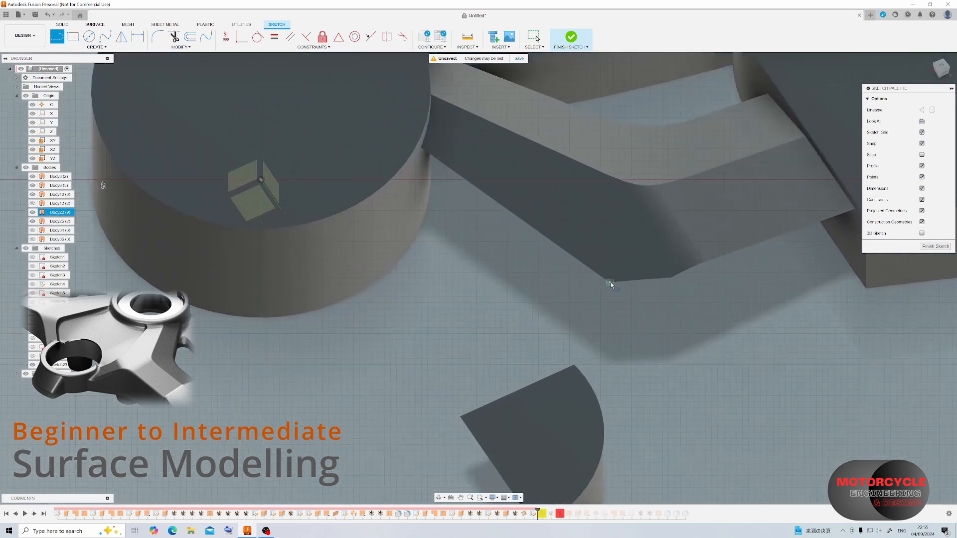
click(609, 283)
click(574, 365)
key(Escape)
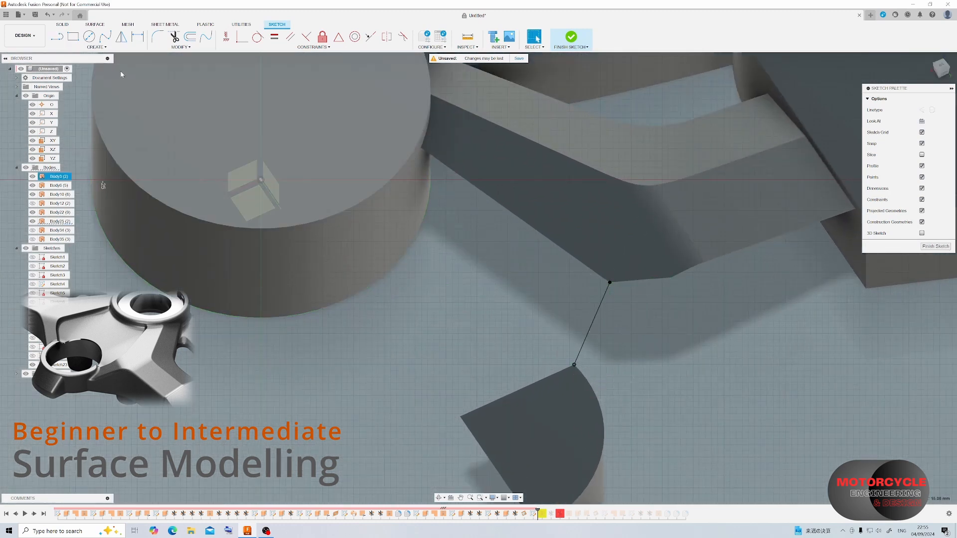
Draw a second line from the arm's other corner to the disc's curved edge and make it parallel to the first line.
click(671, 278)
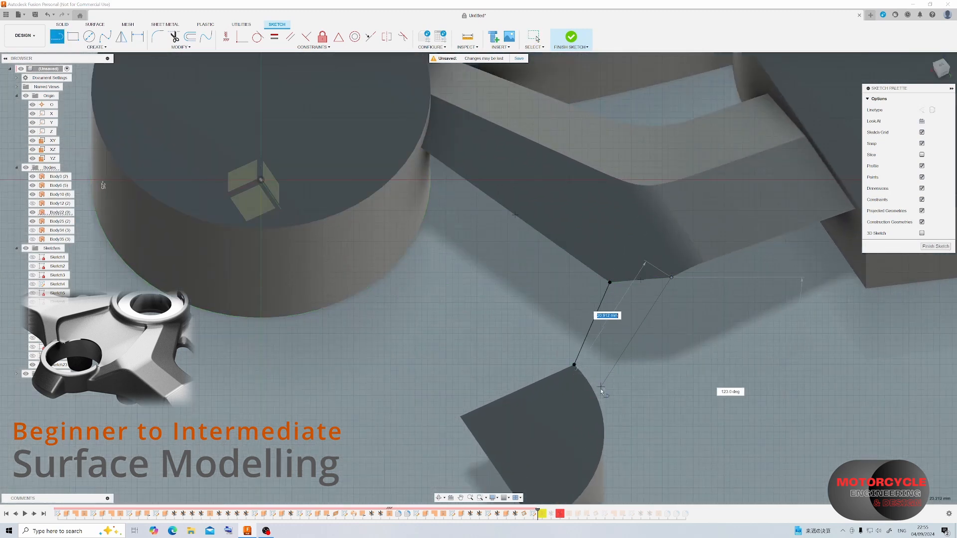
click(596, 422)
key(Escape)
click(291, 37)
click(596, 314)
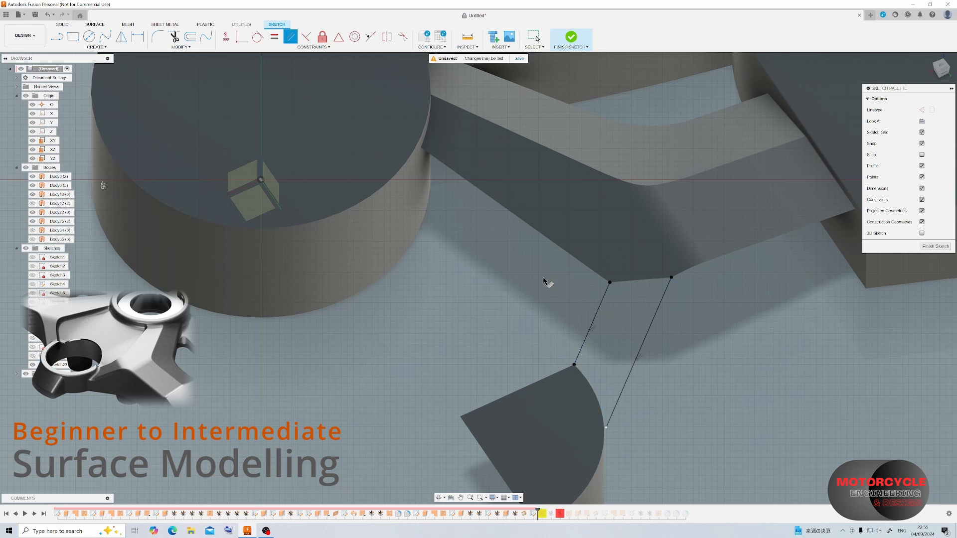
Draw an end line square to the second line inside the disc and connect it to the disc's corner.
click(606, 427)
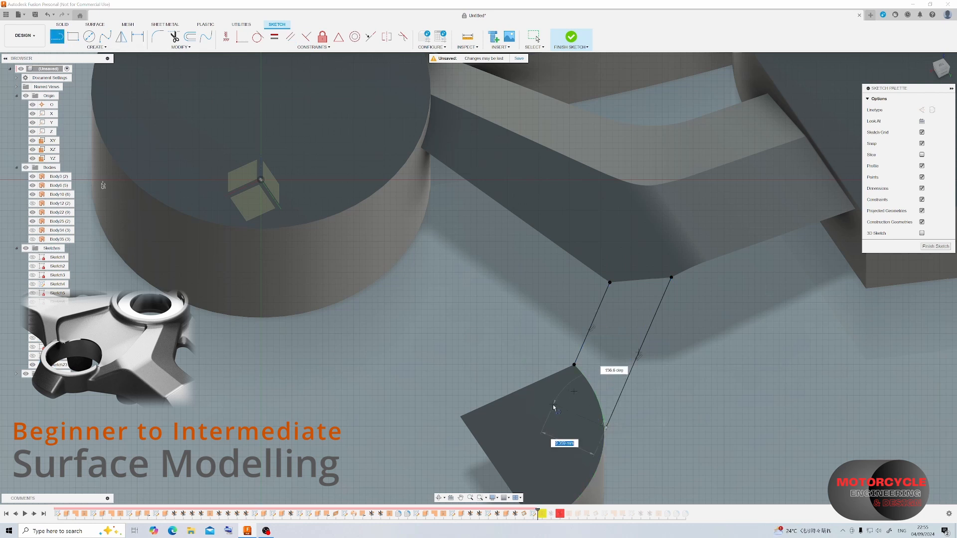
click(556, 406)
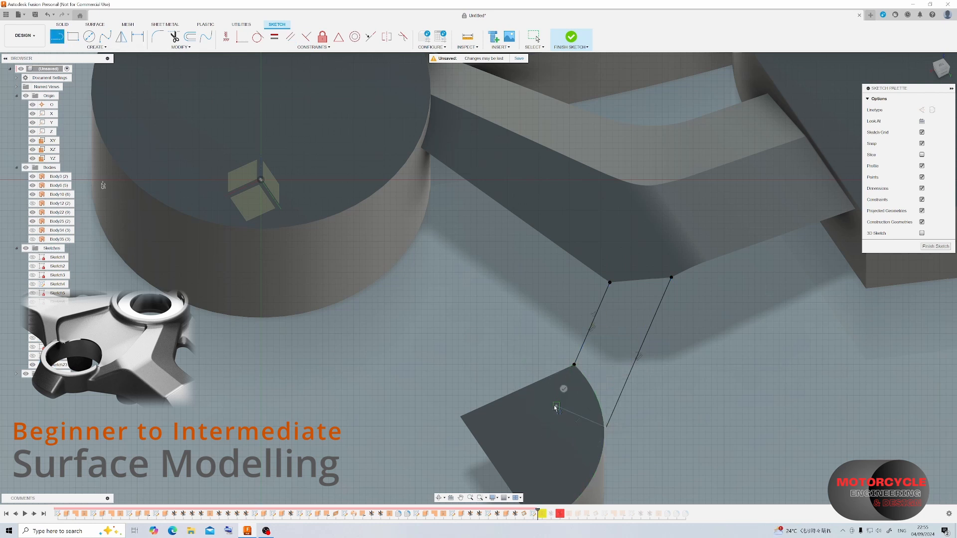
key(Escape)
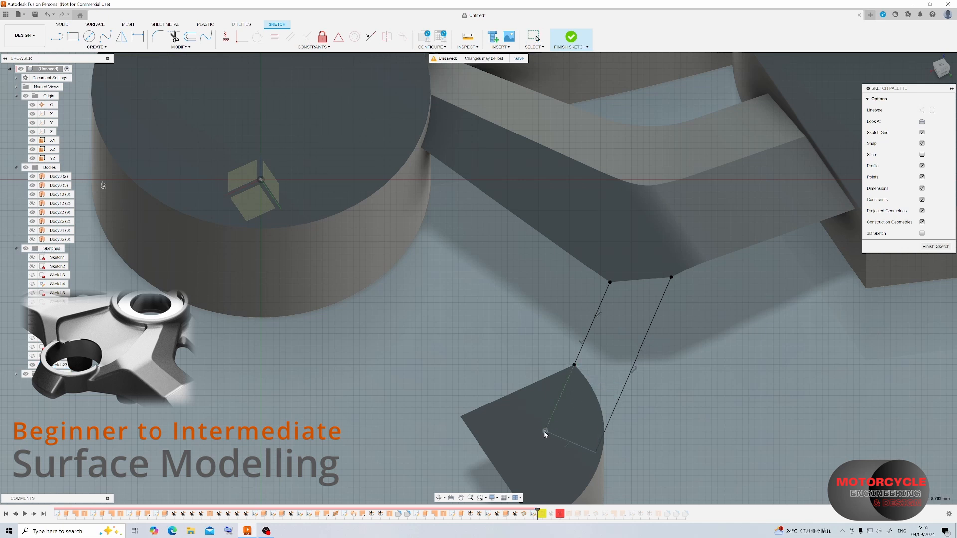
key(l)
click(549, 427)
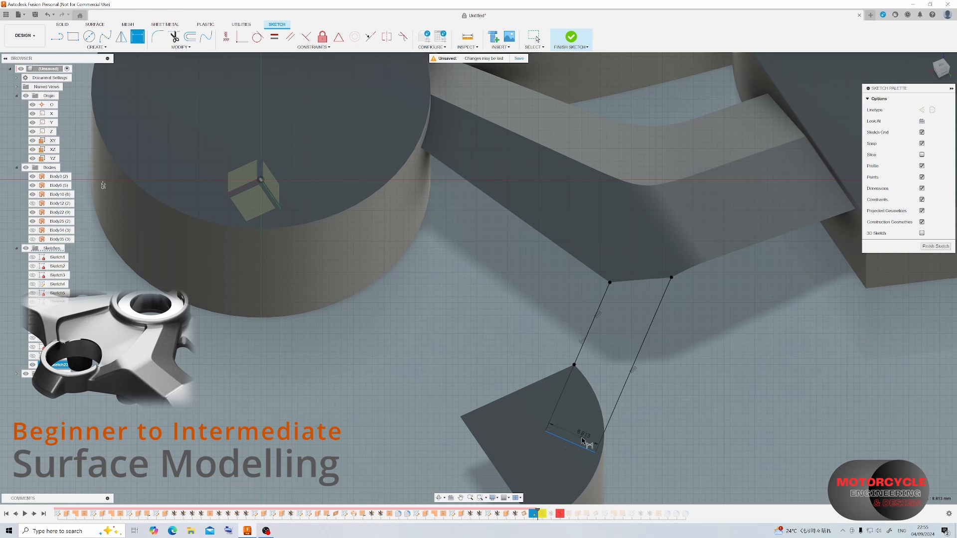
Dimension the end line 26 mm from the arm's corner, close the profile between the arm's two corners and finish the sketch.
click(611, 282)
click(675, 369)
text(26)
key(Return)
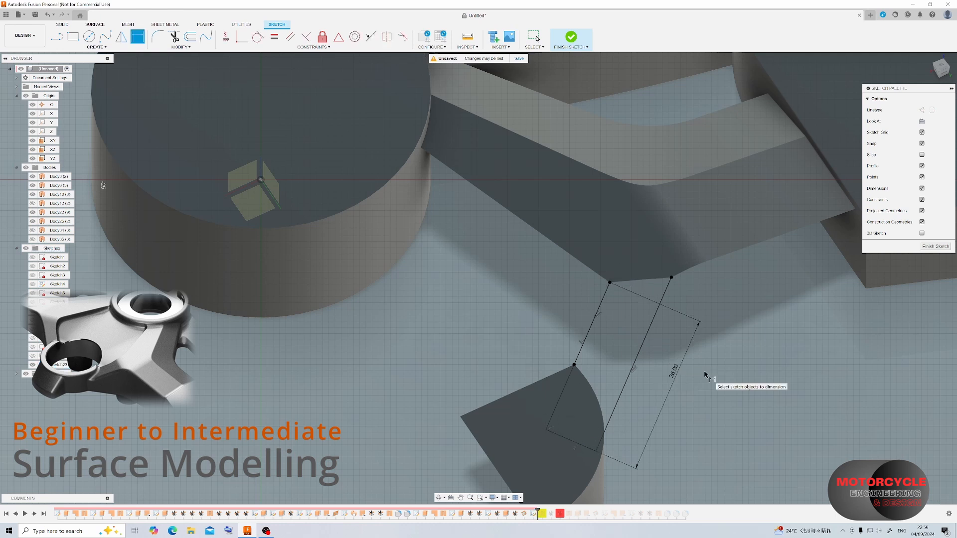
key(l)
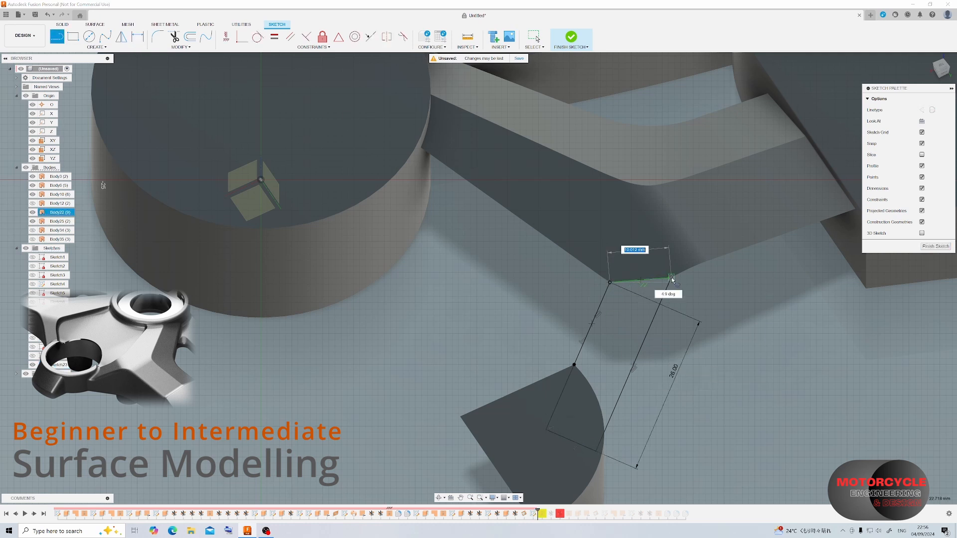
click(934, 247)
Fill the closed sketch profile between the arm and the disc with a patch surface.
click(73, 36)
click(609, 309)
mouse_move(613, 319)
shift+middle_down()
mouse_move(645, 283)
mouse_move(425, 253)
shift+middle_up()
scroll(410, 227, up, 5)
click(914, 202)
Trim the new connecting patch surface using the trimmed disc body as the trim tool.
shift+middle_drag(494, 174, 733, 185)
scroll(596, 198, down, 4)
scroll(716, 171, up, 4)
middle_drag(733, 185, 550, 209)
click(659, 282)
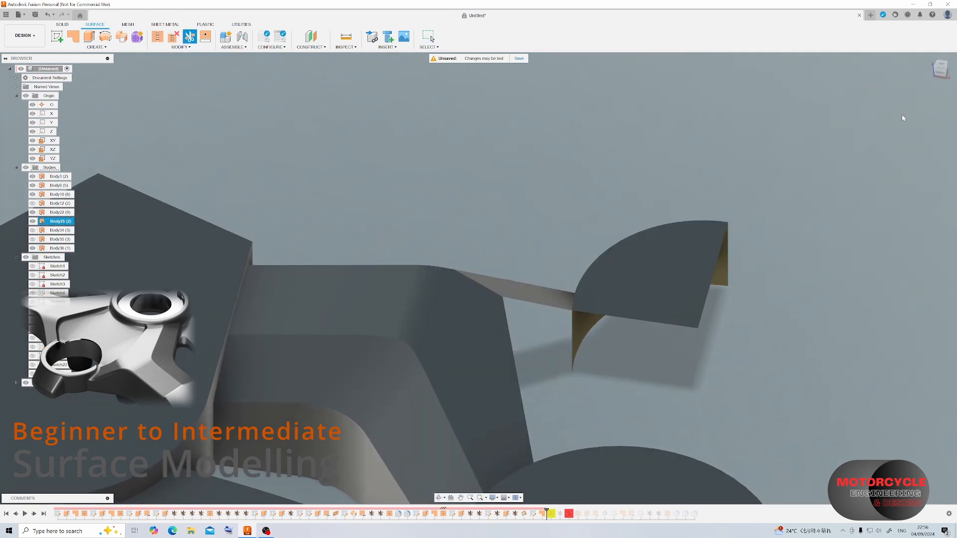
shift+middle_drag(658, 282, 561, 334)
scroll(425, 222, down, 3)
shift+middle_drag(548, 294, 556, 314)
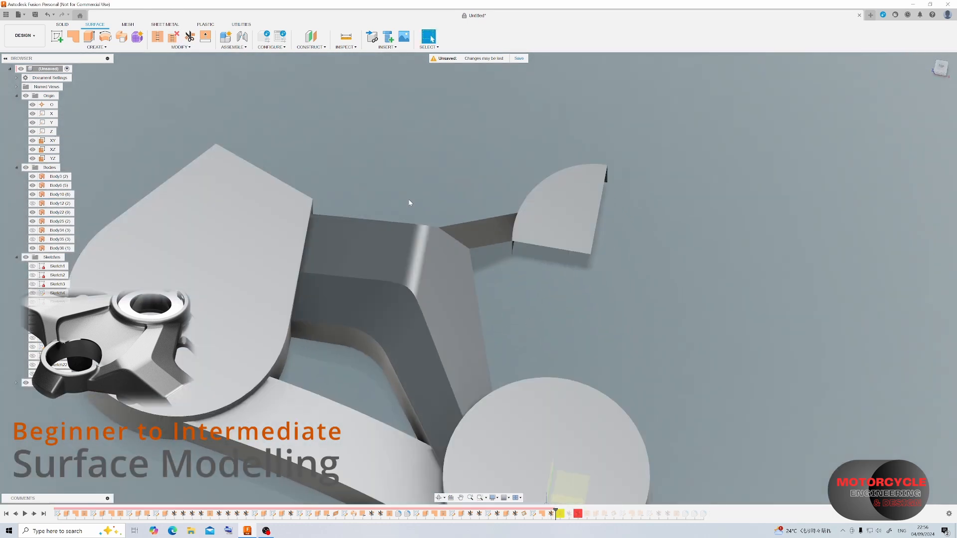
On the round disc's top face, sketch two connected lines from the quarter disc's corner through the arm's corner to the arm's end, and finish the sketch.
click(570, 412)
scroll(417, 136, up, 2)
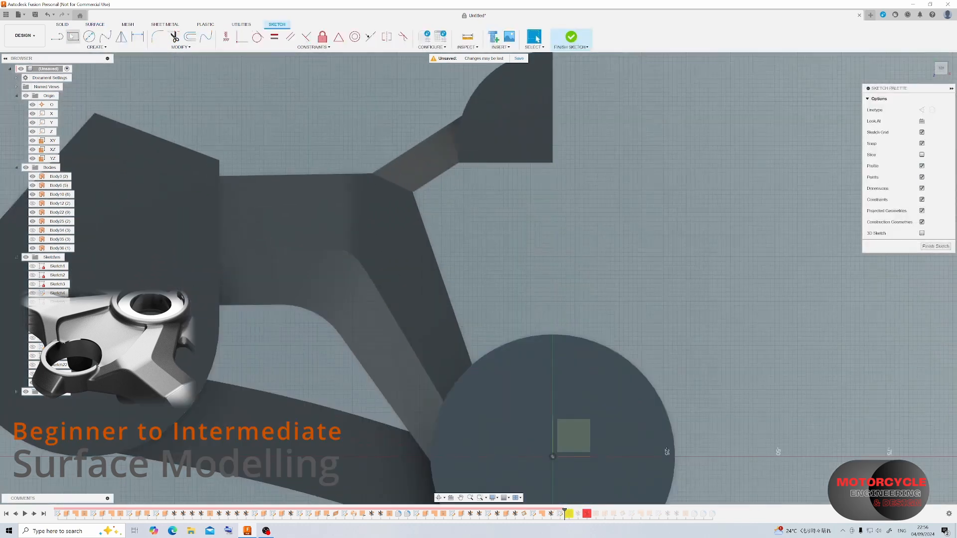
click(459, 163)
click(413, 192)
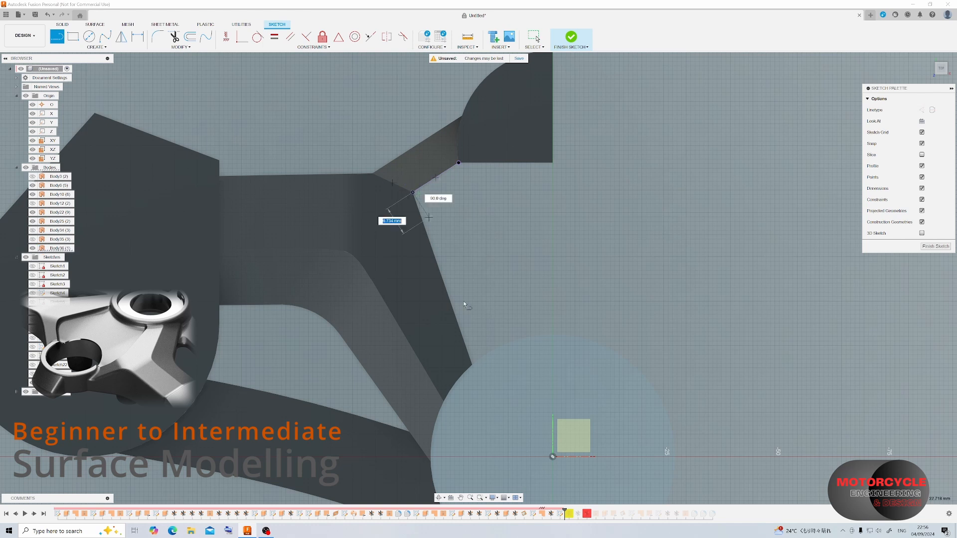
click(473, 366)
click(572, 37)
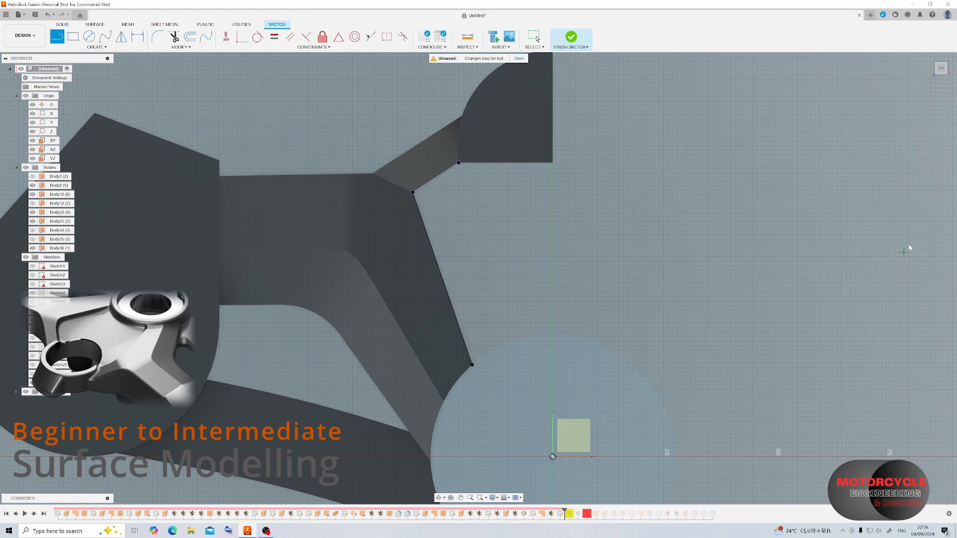
Start another sketch on the round disc's top face and choose the arm's side face and the connecting surface as Project to Surface targets.
click(56, 36)
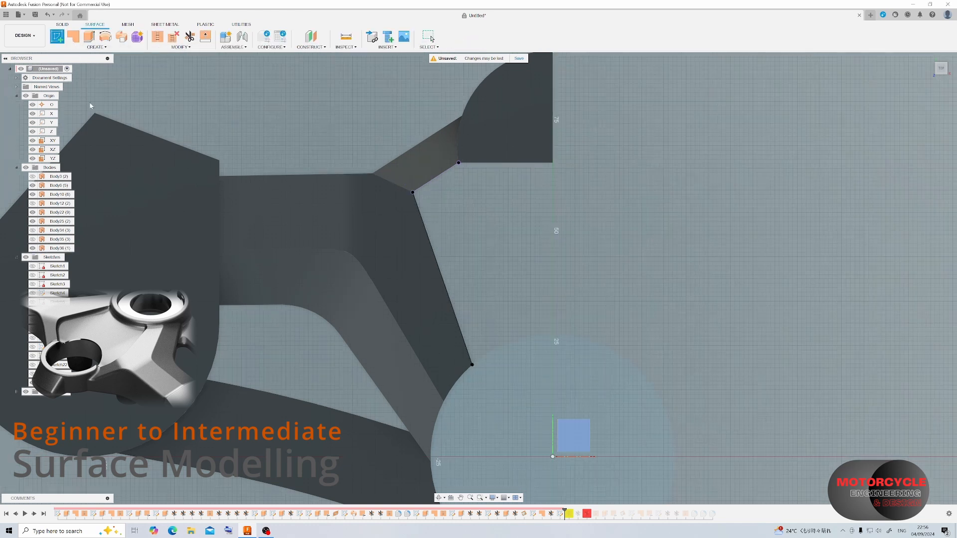
click(597, 412)
click(96, 47)
mouse_move(82, 163)
click(145, 190)
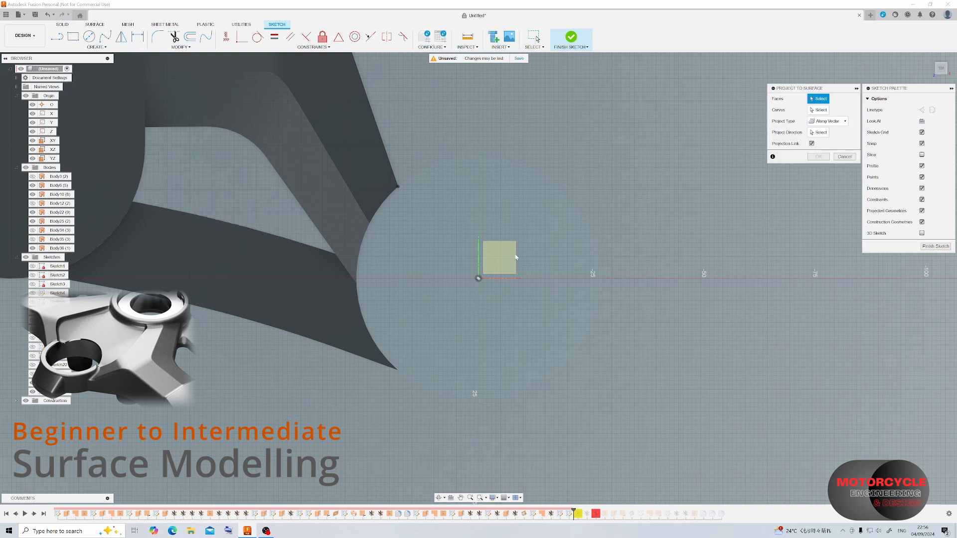
scroll(536, 294, down, 3)
scroll(409, 125, up, 2)
shift+middle_drag(444, 136, 478, 199)
click(508, 232)
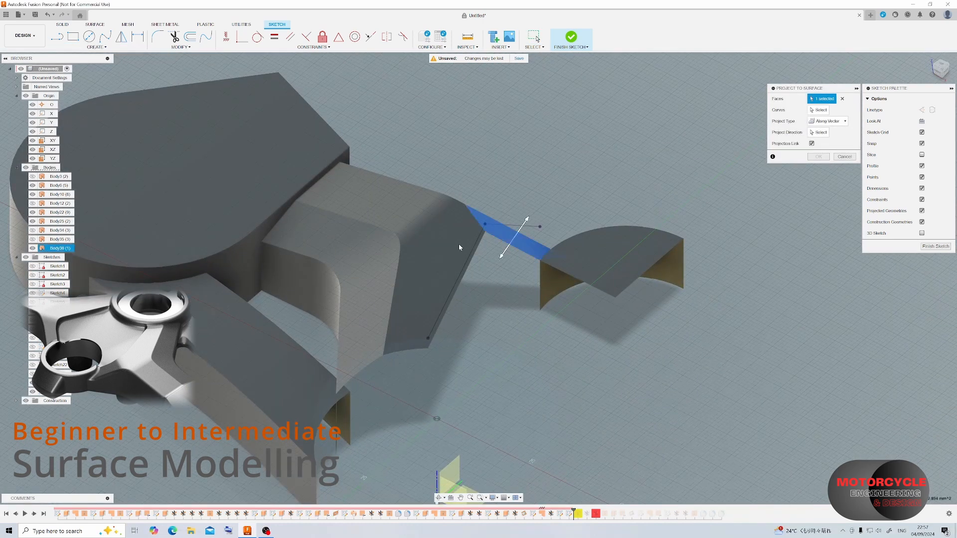
Project the two sketched lines along the Z axis onto the chosen faces and finish the sketch.
click(821, 110)
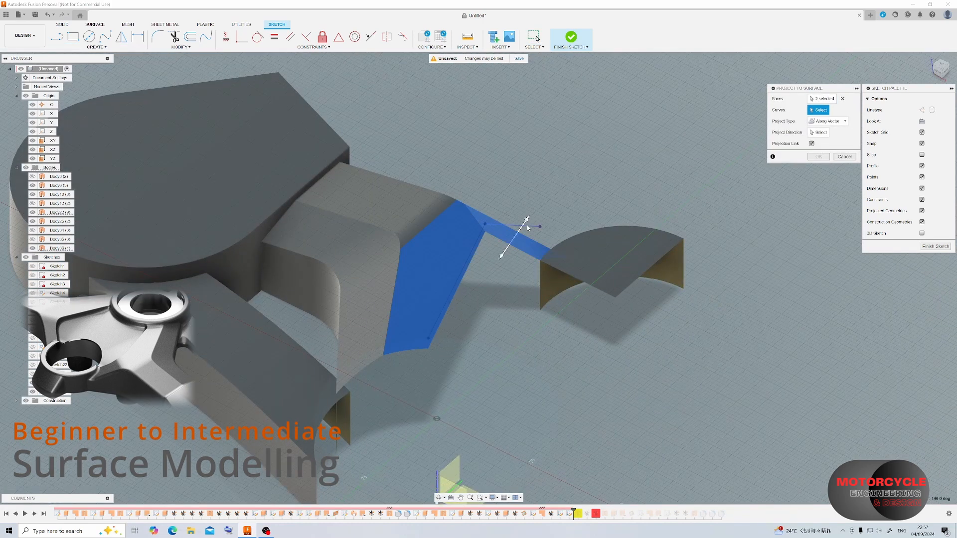
click(822, 135)
click(52, 132)
click(819, 157)
click(931, 246)
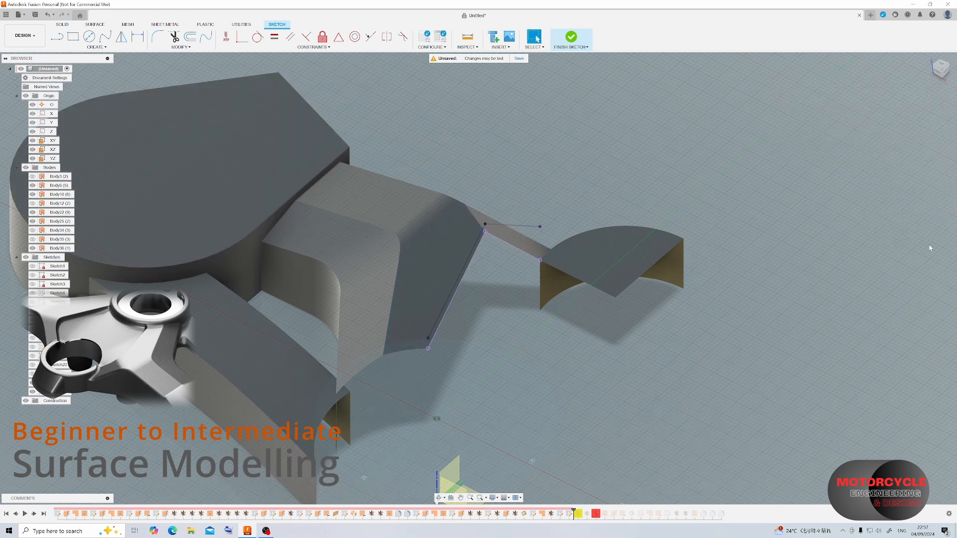
click(571, 38)
Extrude the projected line chain -3 mm as a new surface body.
key(e)
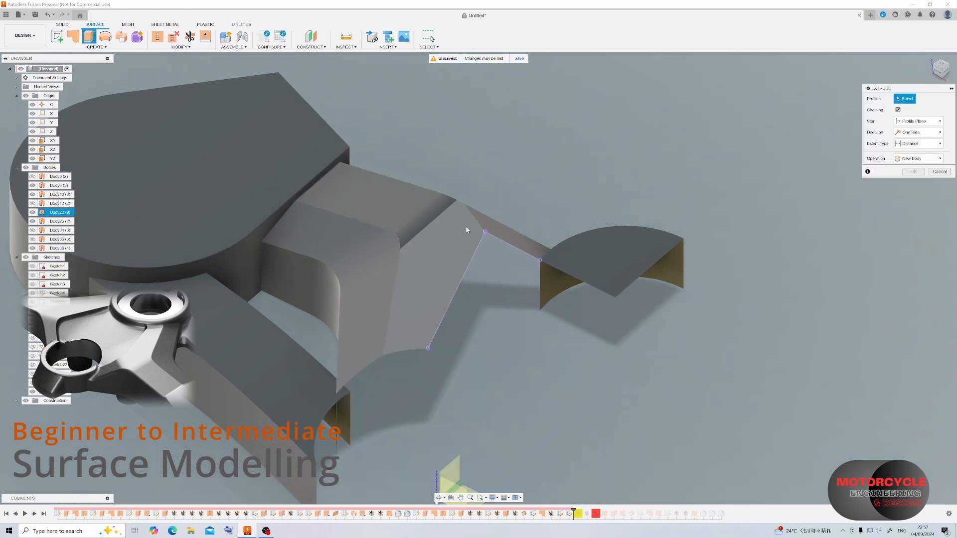
click(491, 238)
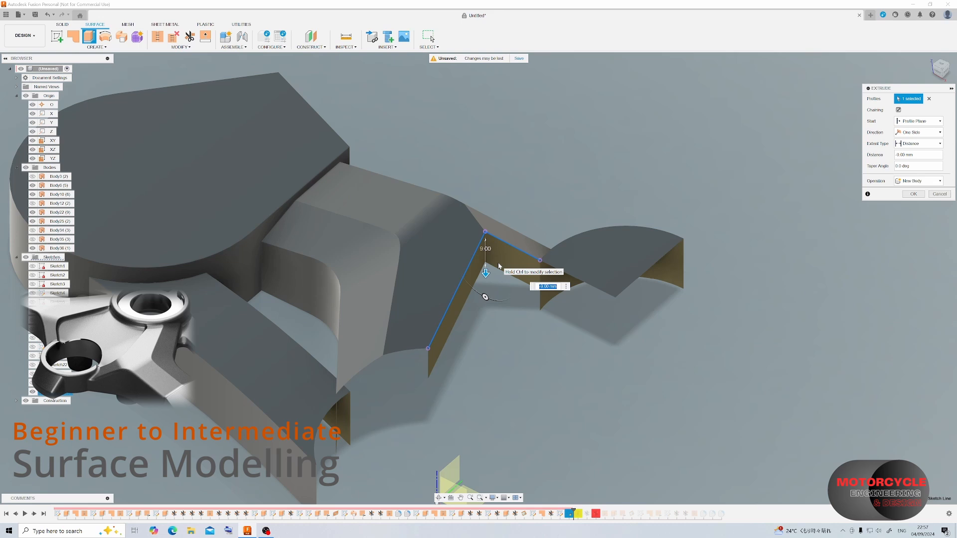
text(2)
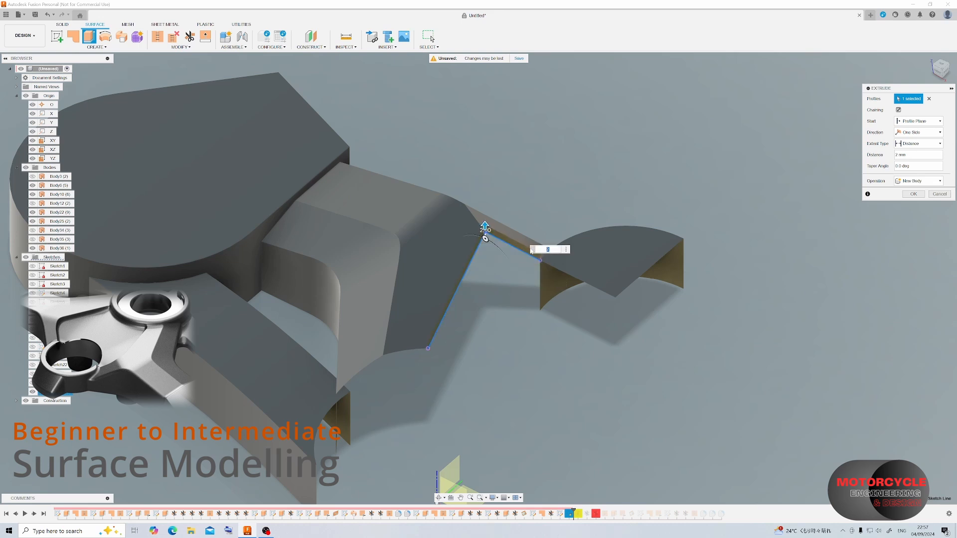
drag(485, 227, 489, 244)
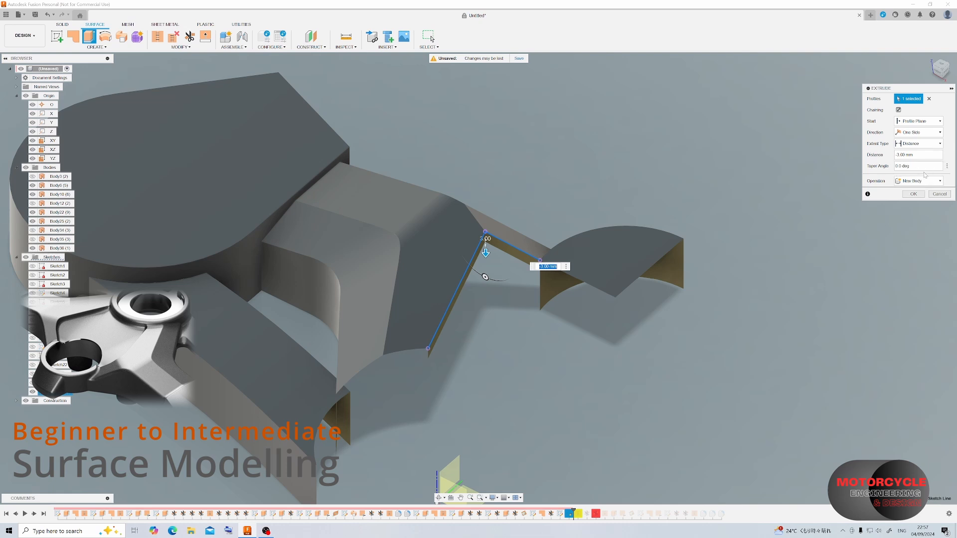
click(913, 194)
Open the new extrusion for editing and show the round disc's body again.
double_click(577, 513)
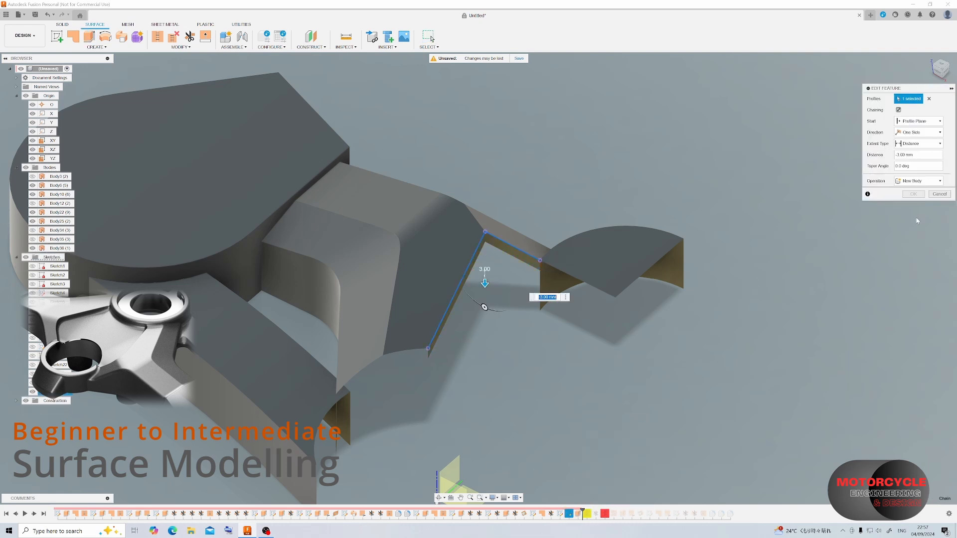
shift+middle_drag(769, 156, 847, 241)
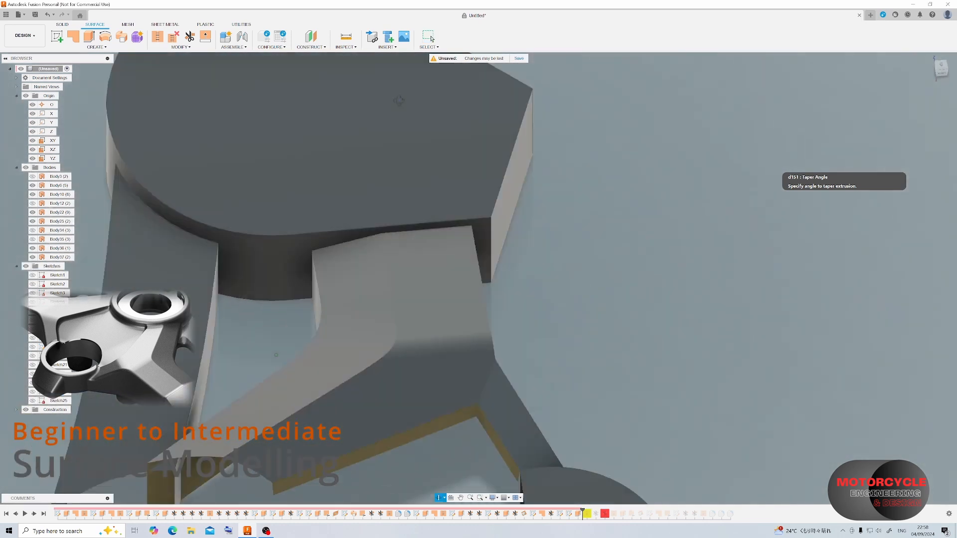
shift+middle_drag(399, 101, 388, 97)
click(33, 177)
scroll(425, 313, down, 3)
scroll(422, 392, up, 4)
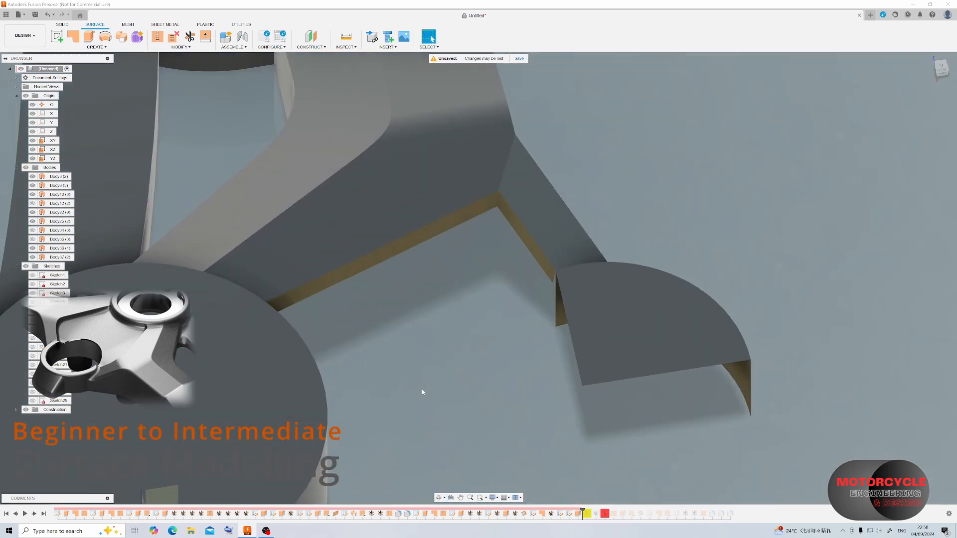
Add an 82° angle dimension between the sloping sketch line and the disc's vertical axis.
click(181, 47)
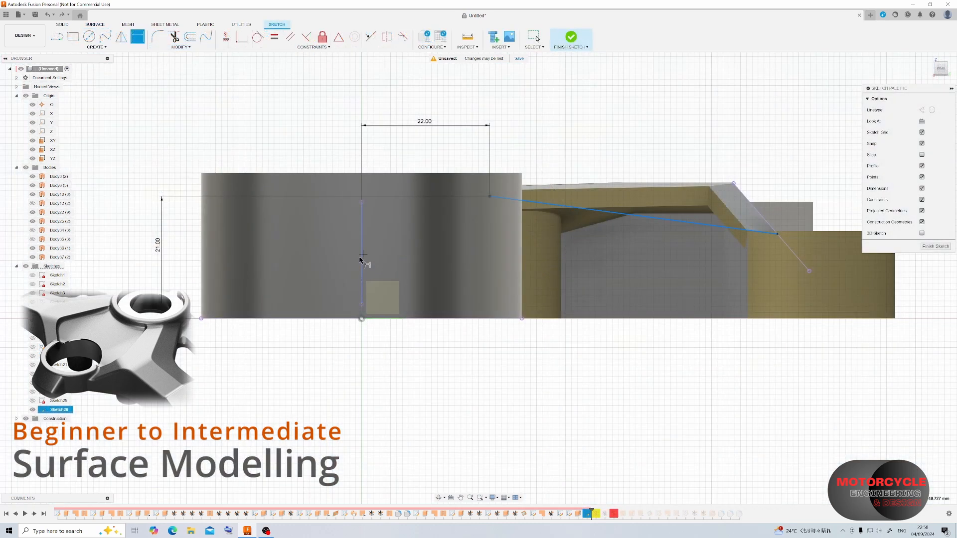
click(634, 343)
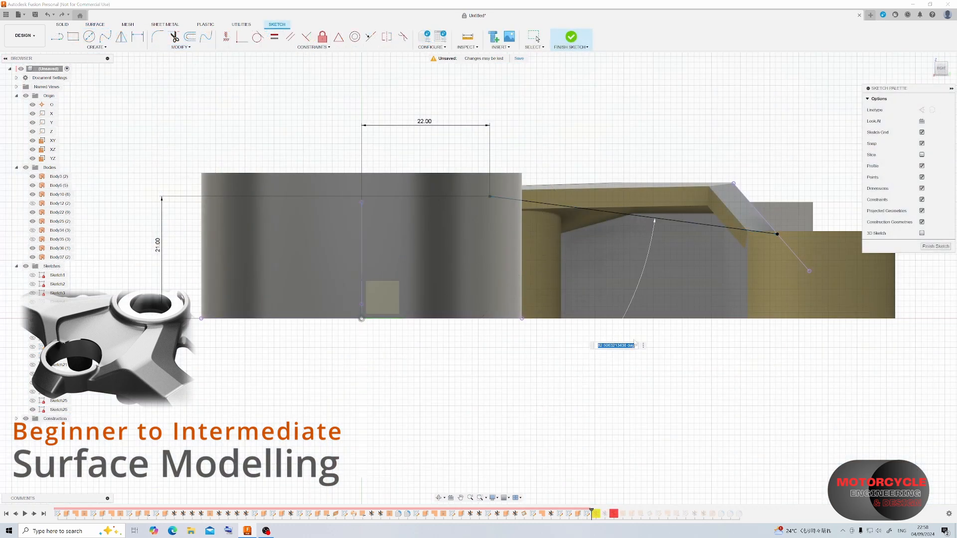
text(82)
key(Return)
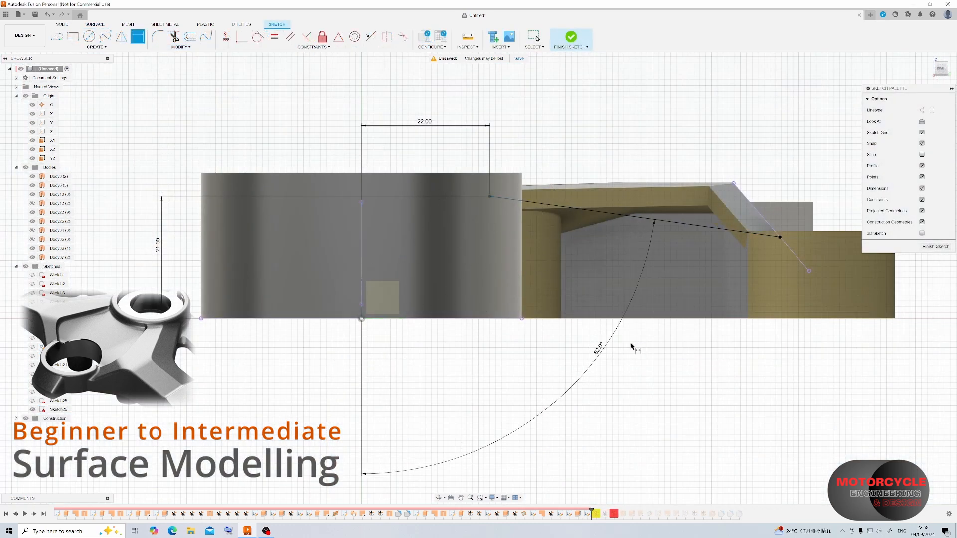
Try 81° and 83° for the sloping line's angle dimension.
double_click(601, 352)
text(81)
key(Return)
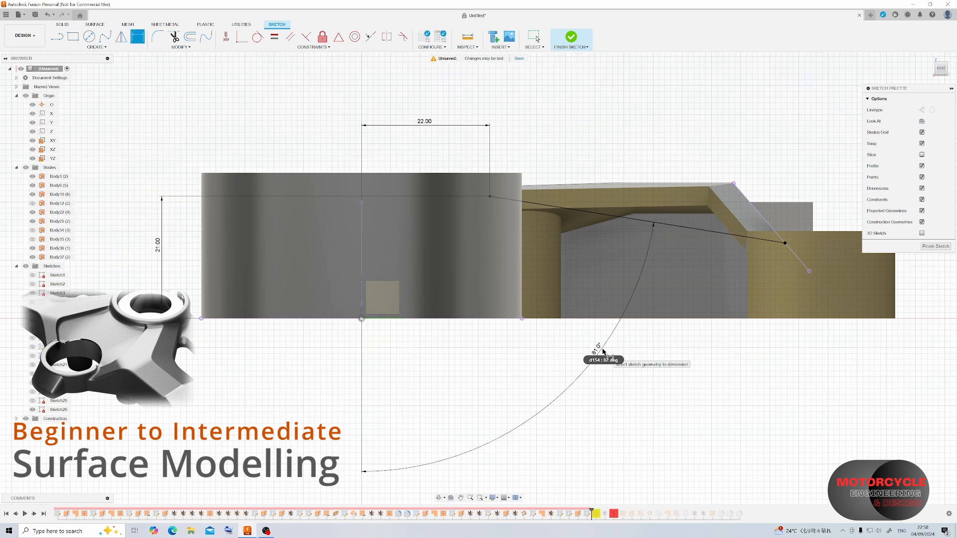
double_click(599, 351)
text(83)
key(Return)
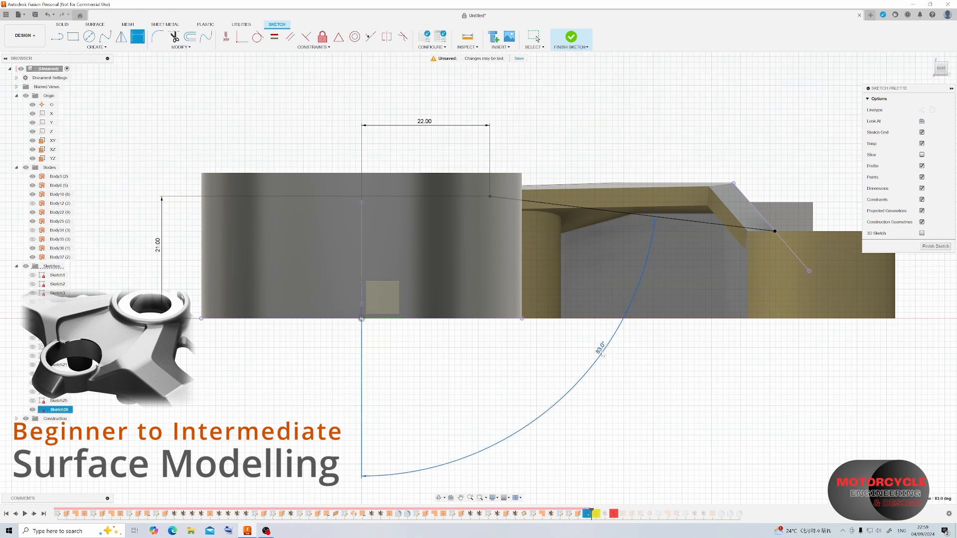
Set the sloping line's angle to 82.5° and finish the sketch.
double_click(594, 355)
text(82.5)
key(Return)
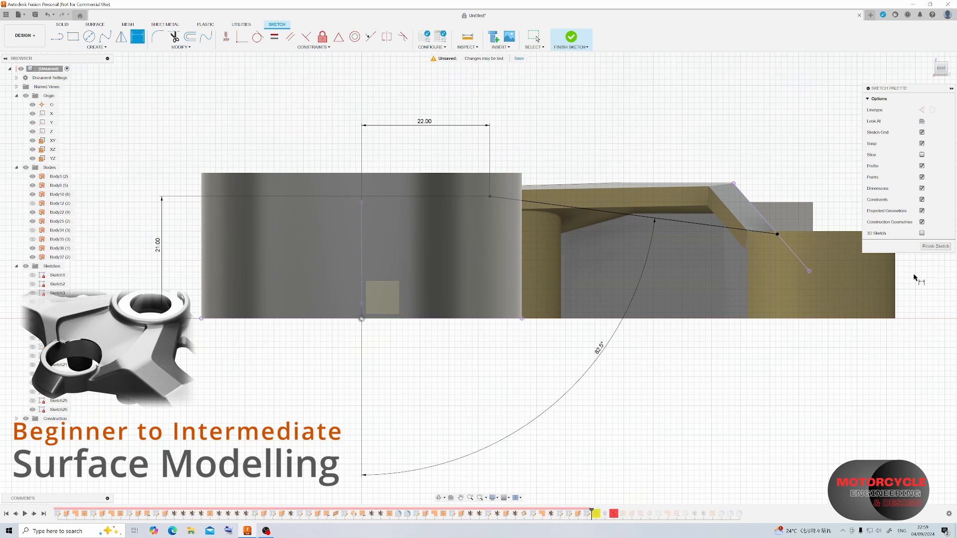
click(926, 248)
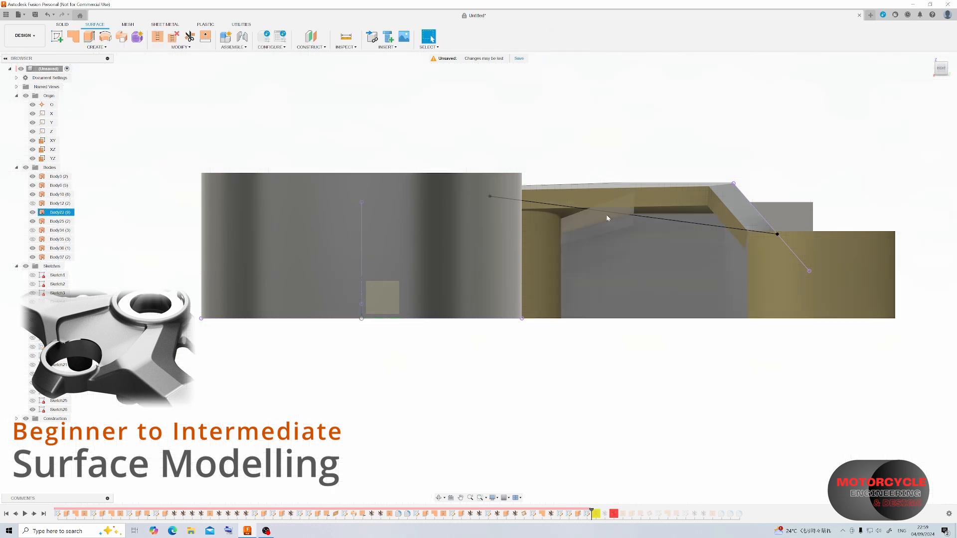
Revolve the sloping line a full turn around the disc's vertical axis as a new surface body.
click(105, 37)
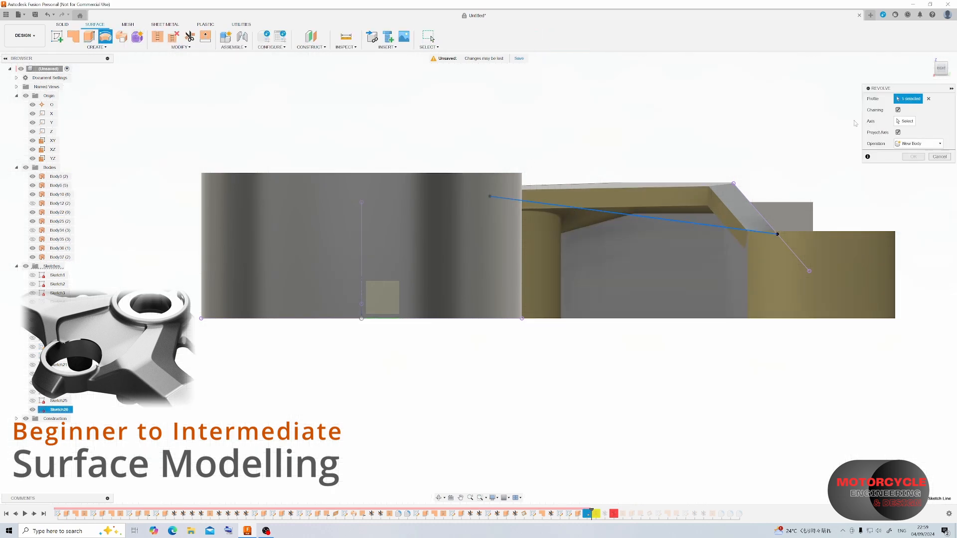
click(905, 121)
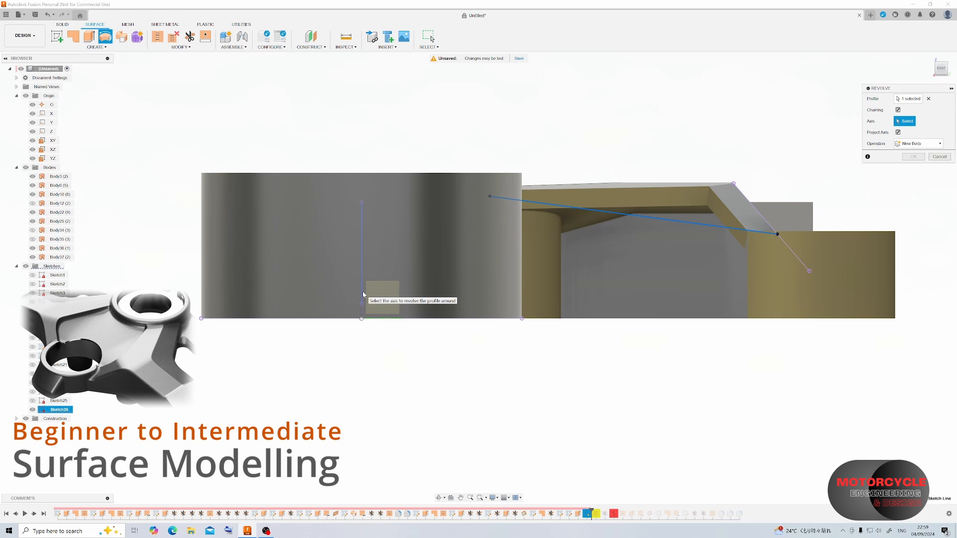
click(363, 291)
shift+middle_drag(394, 95, 432, 148)
scroll(432, 148, down, 3)
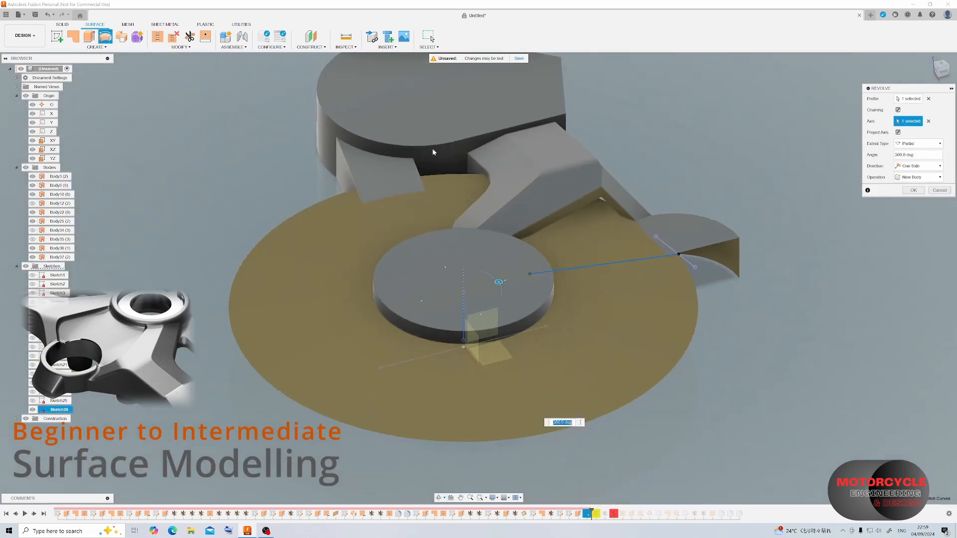
scroll(686, 270, up, 4)
shift+middle_drag(538, 220, 561, 261)
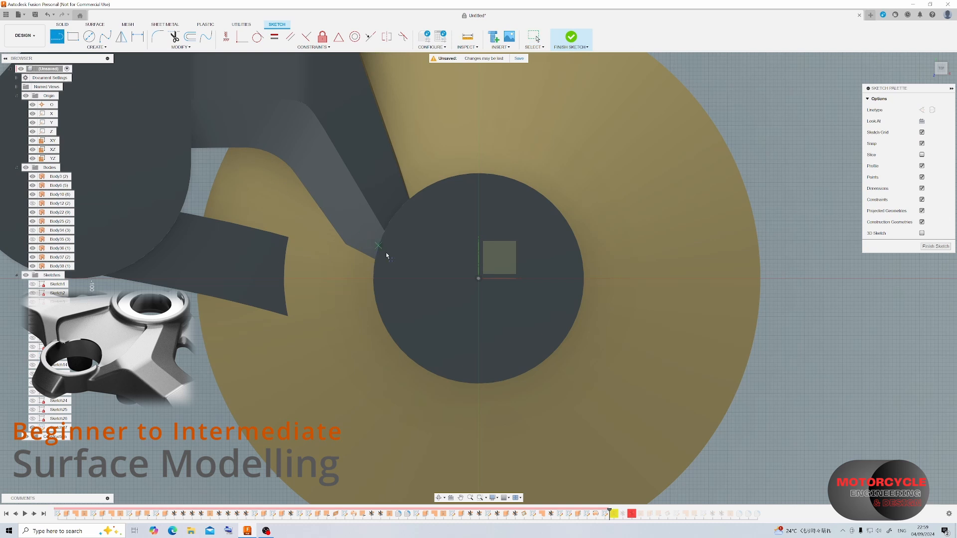
Sketch a diagonal line about 77 mm long from the disc's horizontal axis outside its edge, across the arm, into the quarter disc.
click(353, 279)
scroll(360, 288, down, 3)
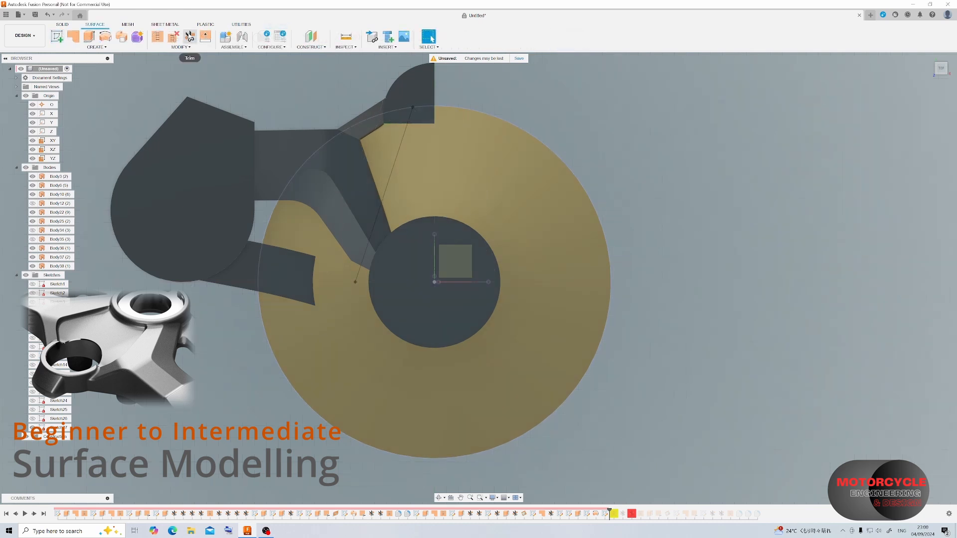
Trim the revolved surface with the YZ and XZ origin planes, keeping only the quarter on the arm's side.
click(189, 37)
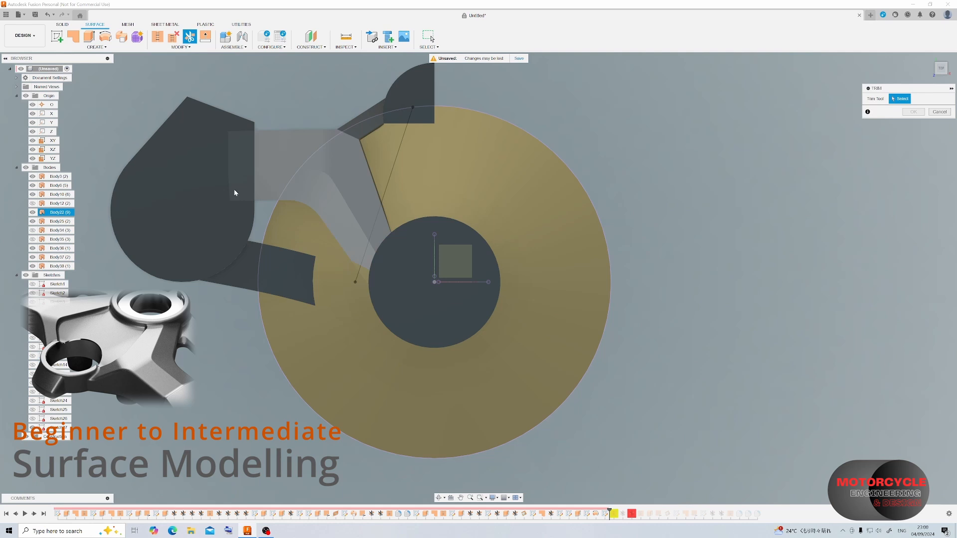
click(50, 159)
click(913, 112)
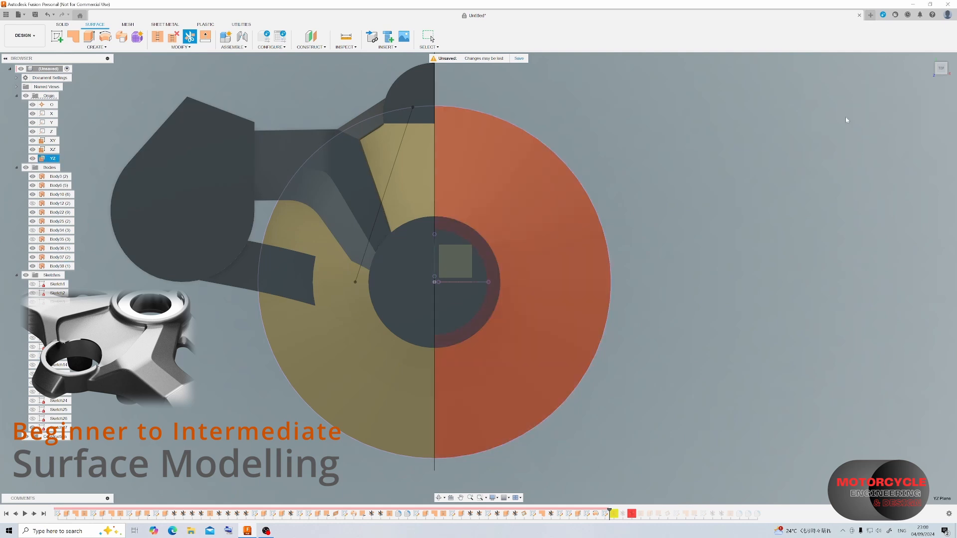
click(189, 38)
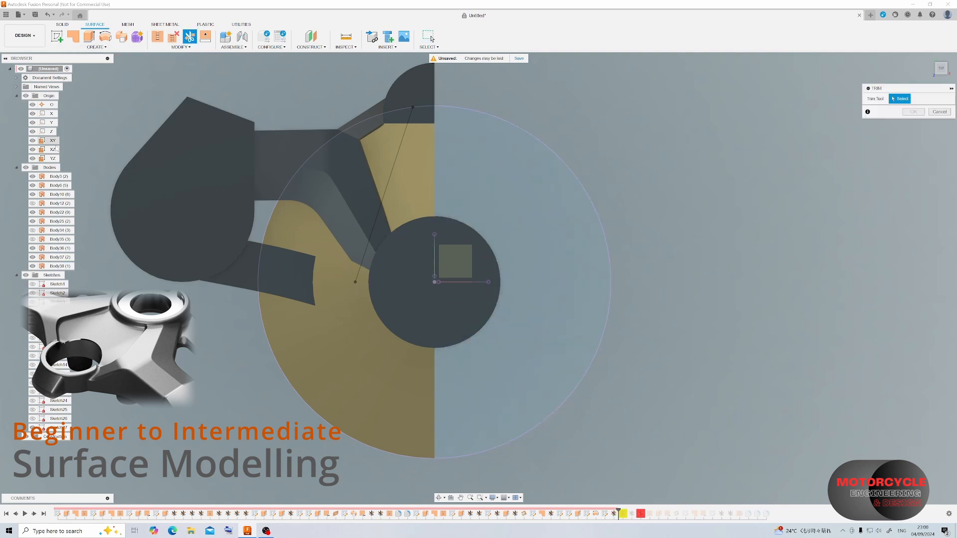
click(52, 149)
click(912, 112)
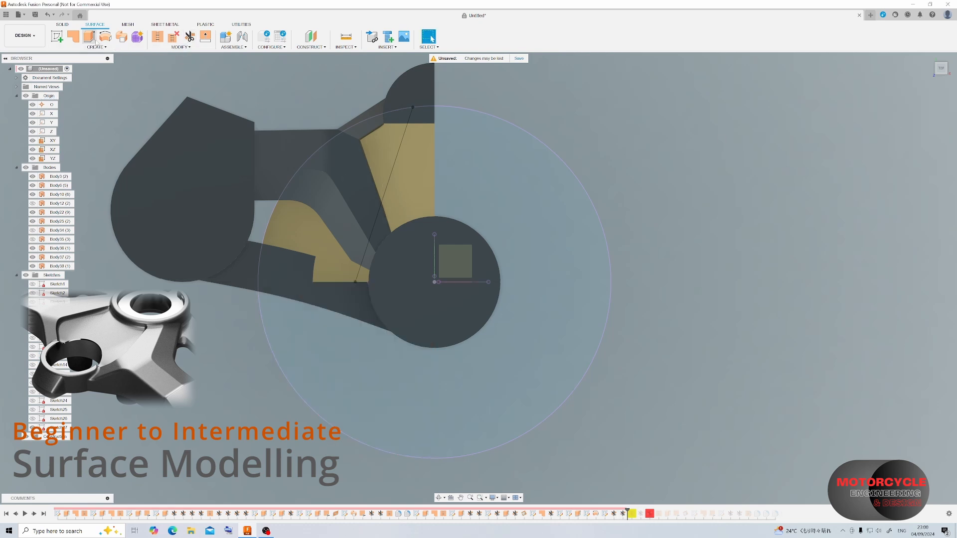
Extrude the diagonal sketch line 50 mm upward as a new surface body.
click(95, 42)
click(397, 156)
shift+middle_drag(401, 154, 382, 122)
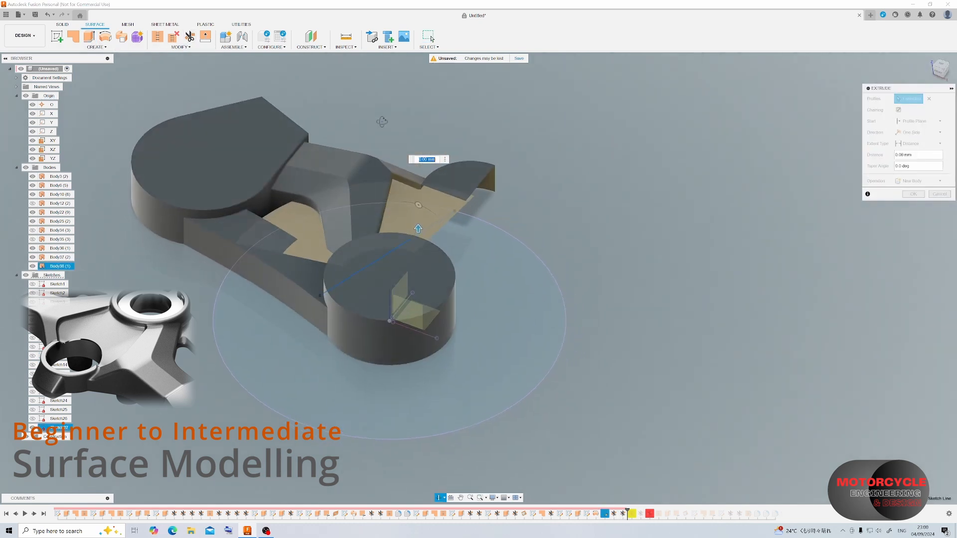
text(50)
key(Return)
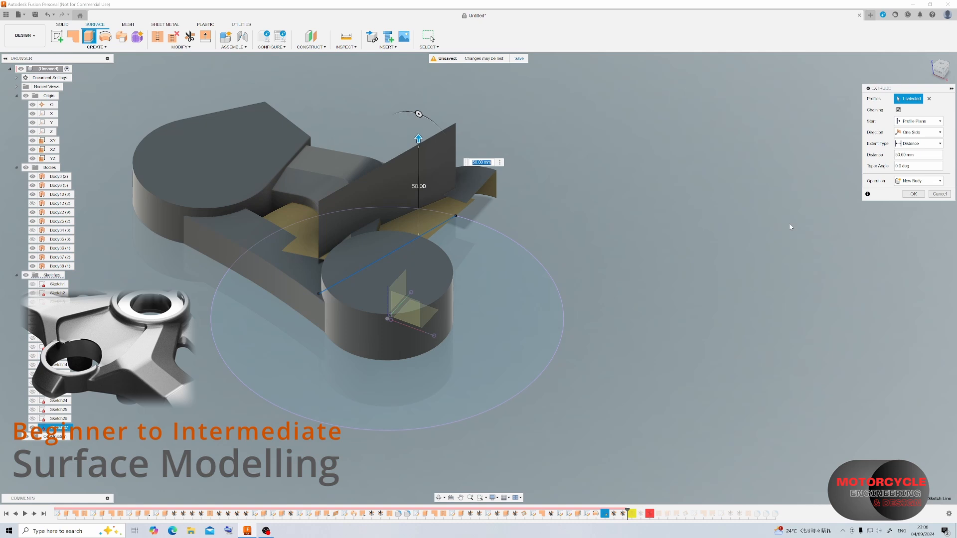
click(920, 196)
Trim the revolved surface with the upright extruded surface, removing the portion in the gap between the two arms.
click(393, 157)
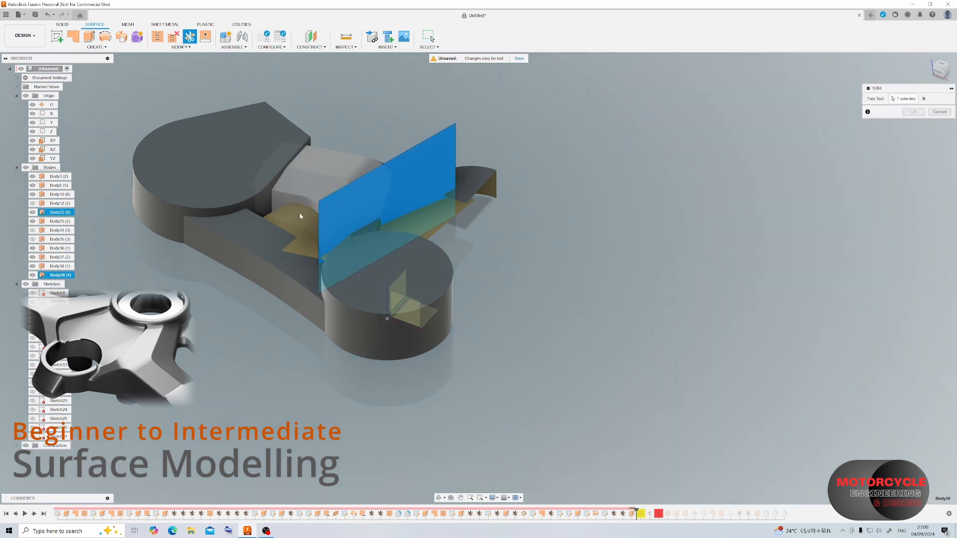
click(912, 112)
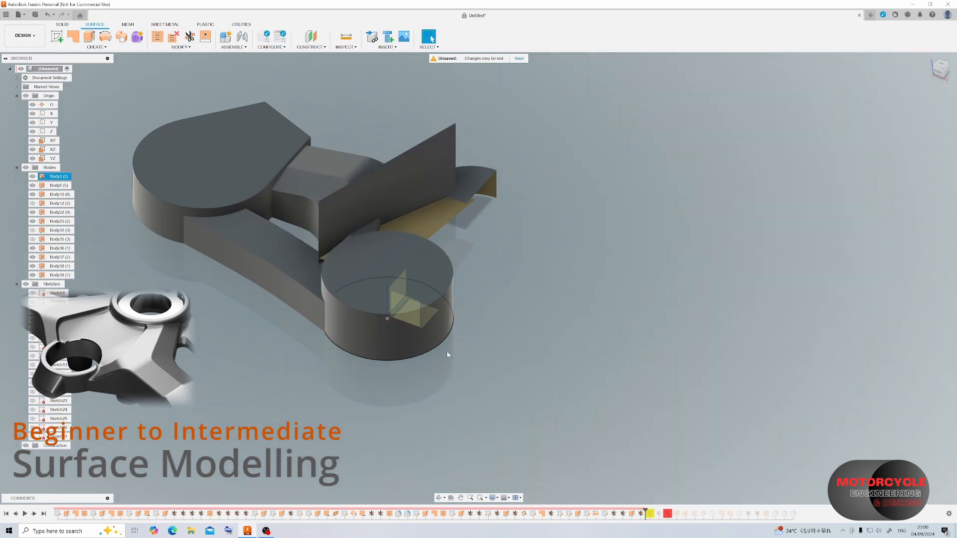
Hide the upright extruded surface body used for trimming.
mouse_move(306, 221)
shift+middle_down()
mouse_move(388, 239)
mouse_move(383, 231)
shift+middle_up()
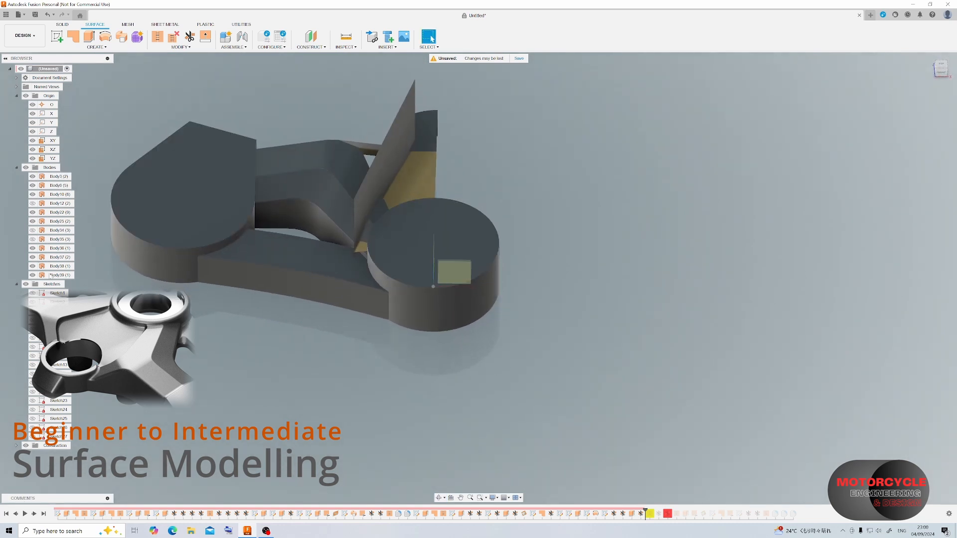
click(32, 275)
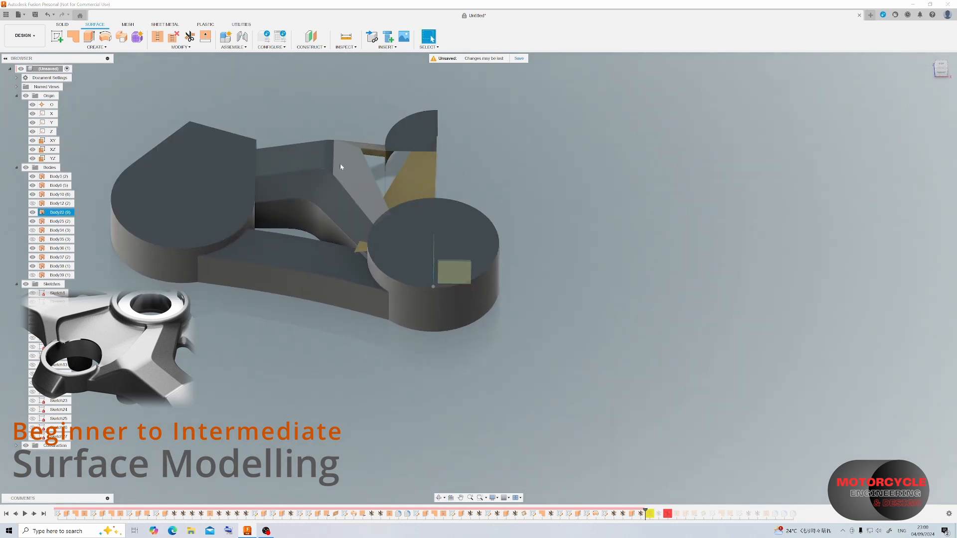
click(297, 47)
click(317, 198)
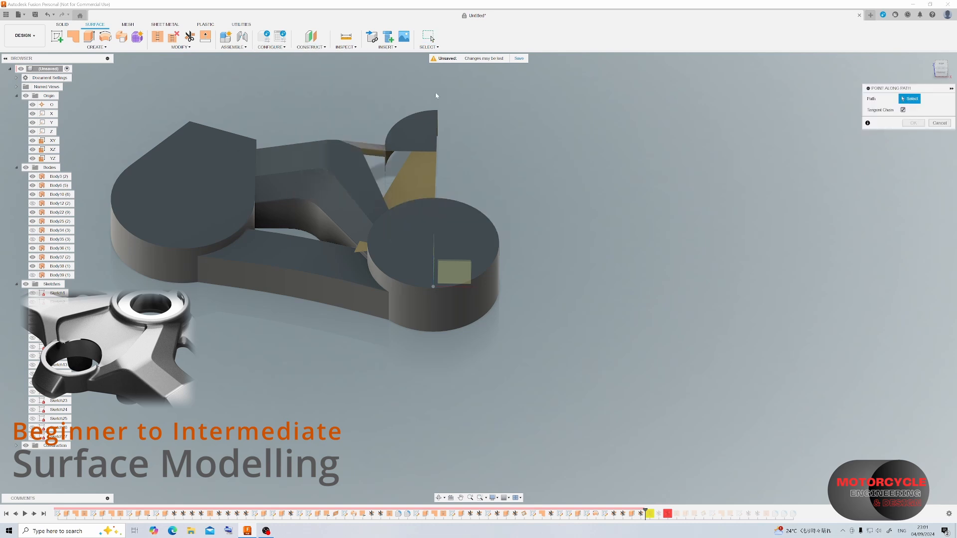
key(Escape)
Create a plane along the diagonal trimmed edge of the revolved surface, positioned at its end near the disc with distance 0.
click(309, 47)
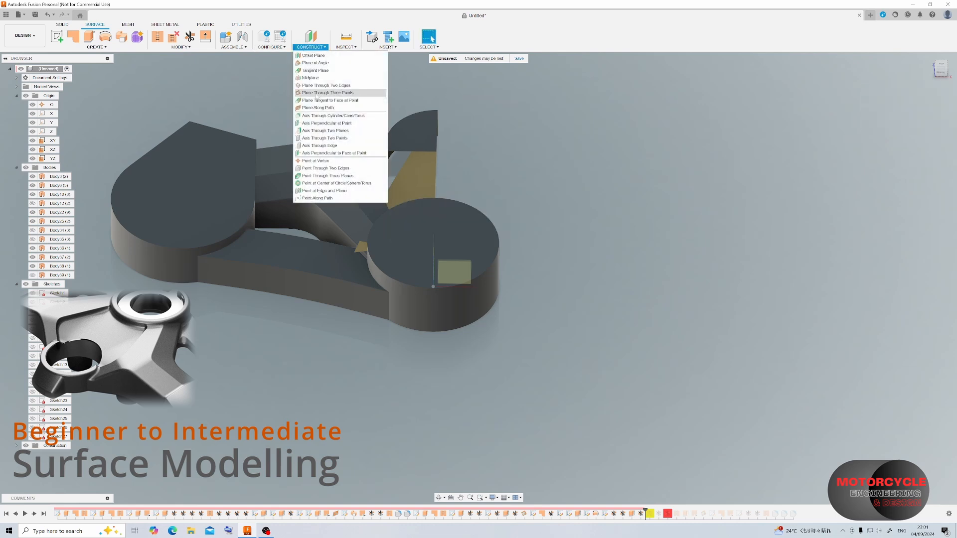
click(319, 108)
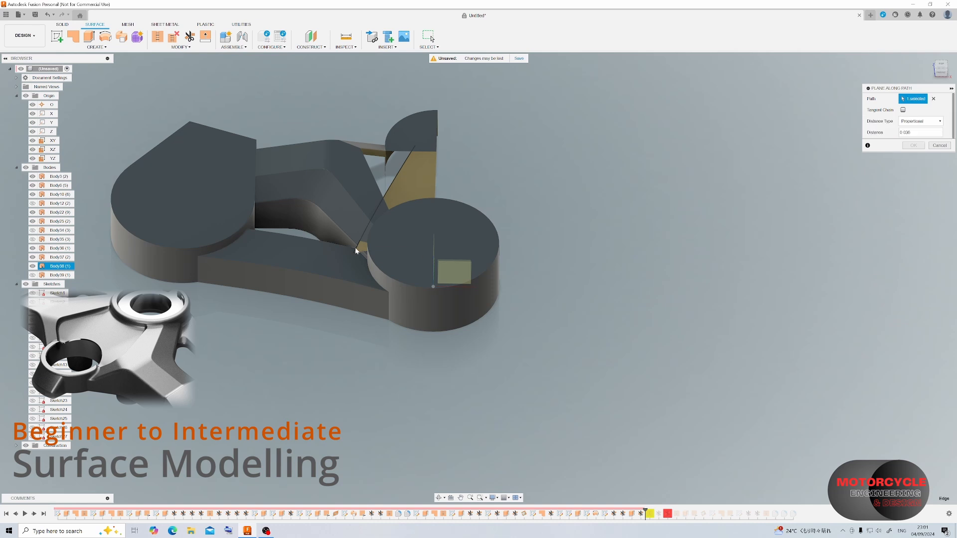
click(356, 251)
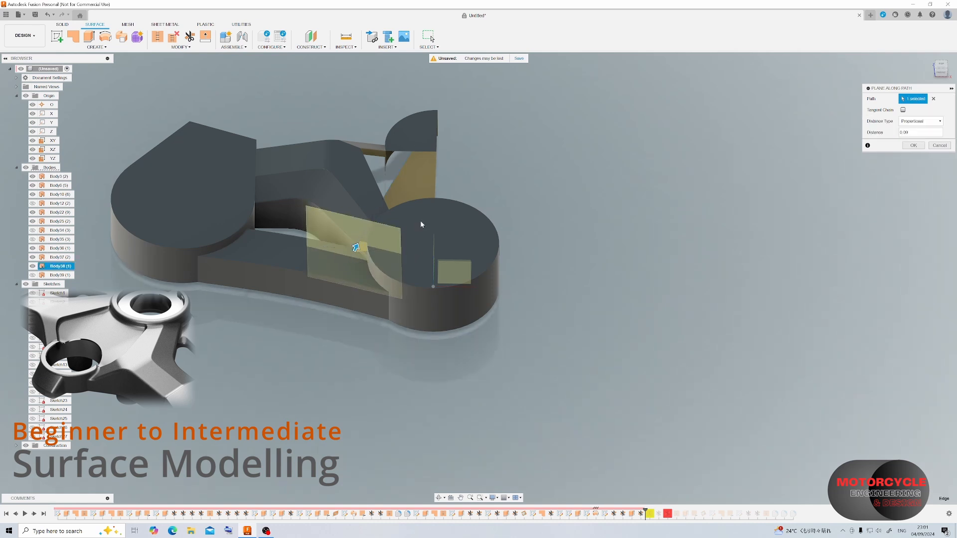
click(913, 146)
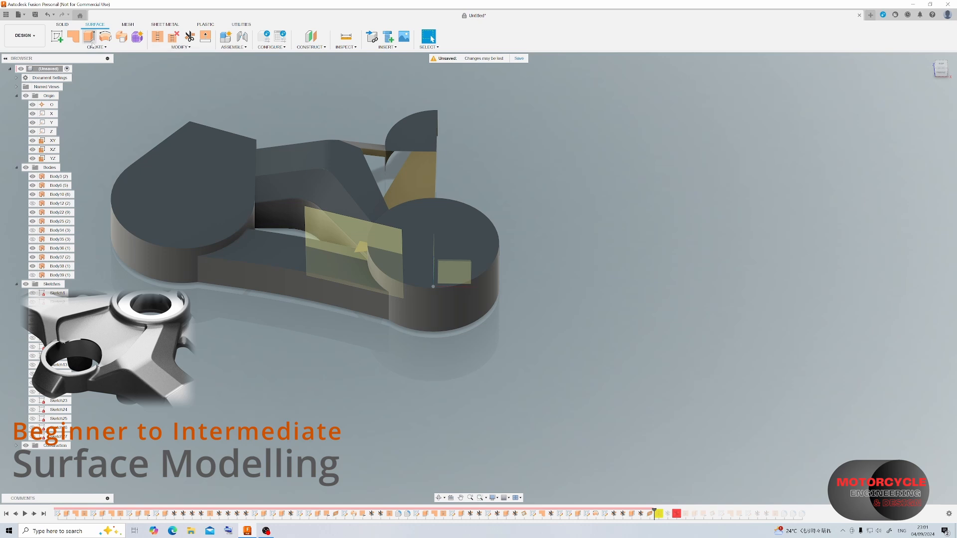
On the new plane, sketch a sloping line up from the trimmed edge's endpoint and set its length to 25 mm.
click(57, 37)
click(354, 224)
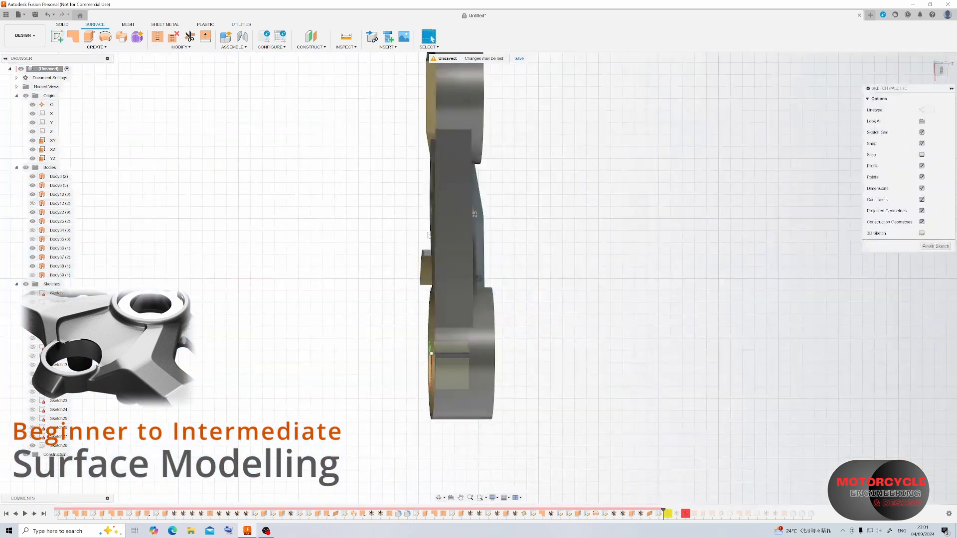
click(479, 279)
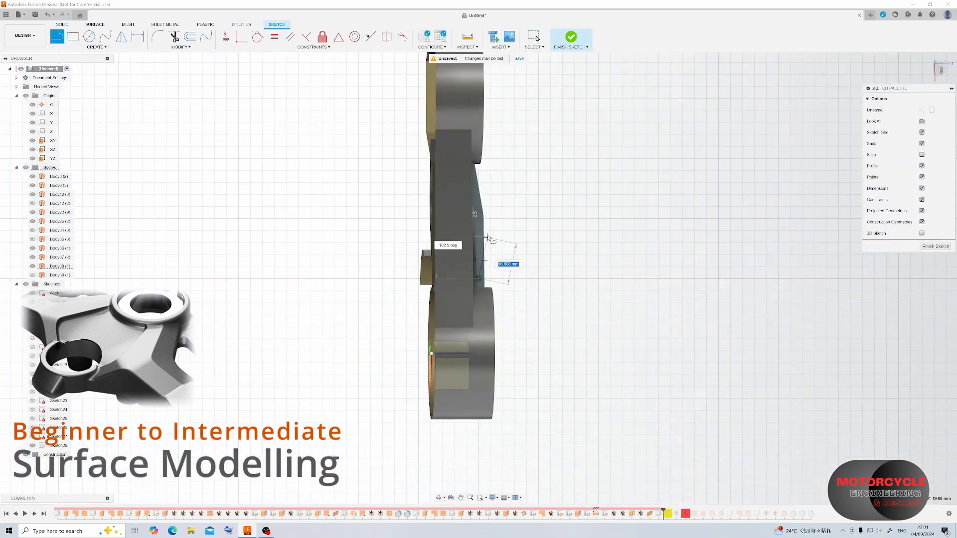
click(495, 213)
click(138, 36)
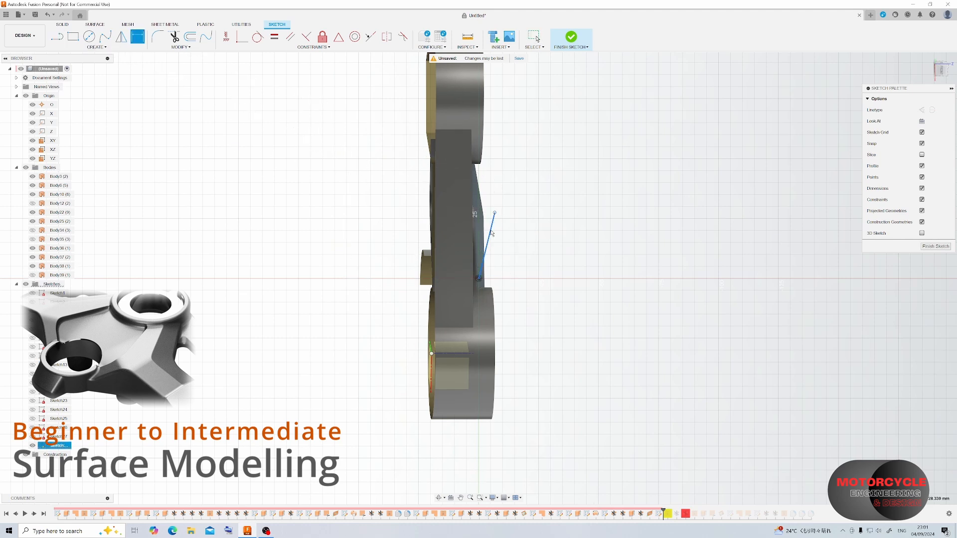
click(491, 249)
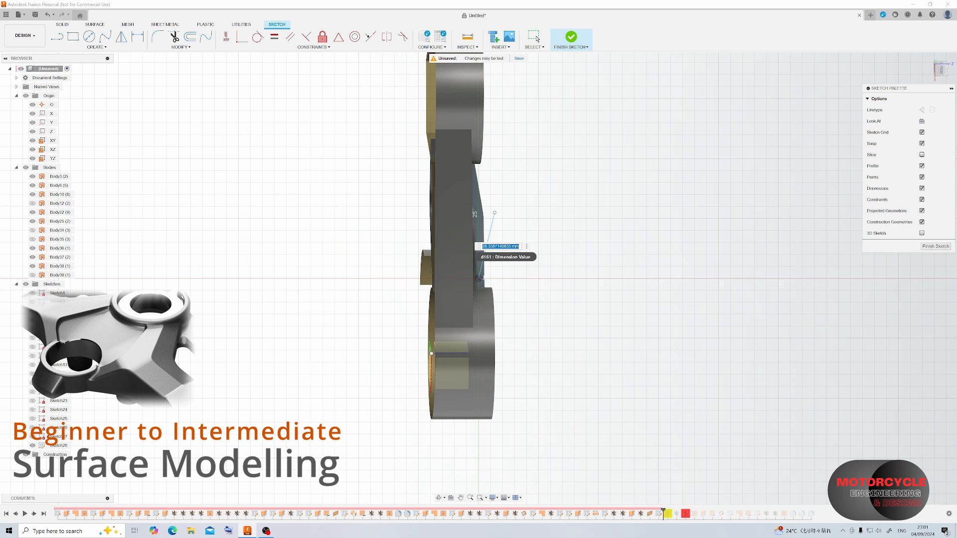
key(Escape)
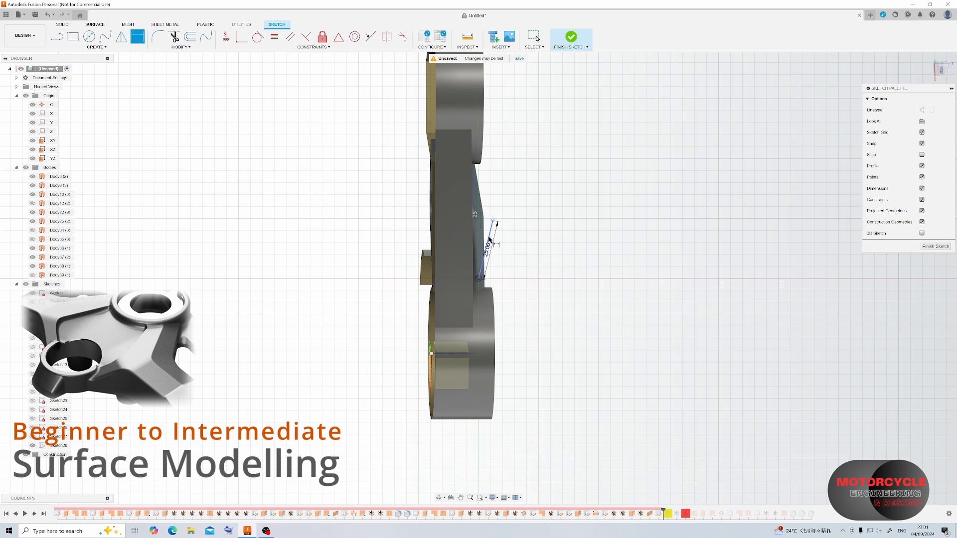
scroll(472, 276, up, 6)
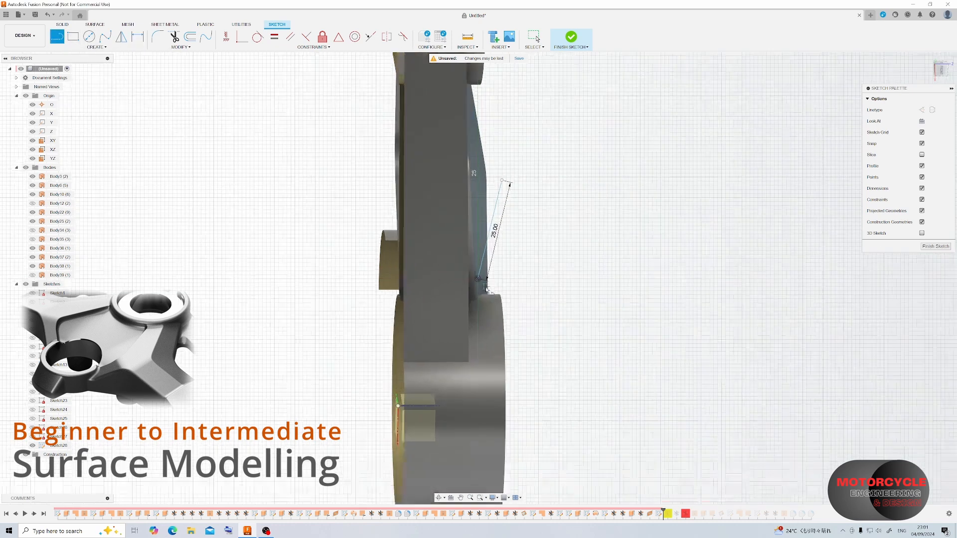
Sketch a short vertical line about 3 mm long from the lower end of the 25 mm line.
click(474, 271)
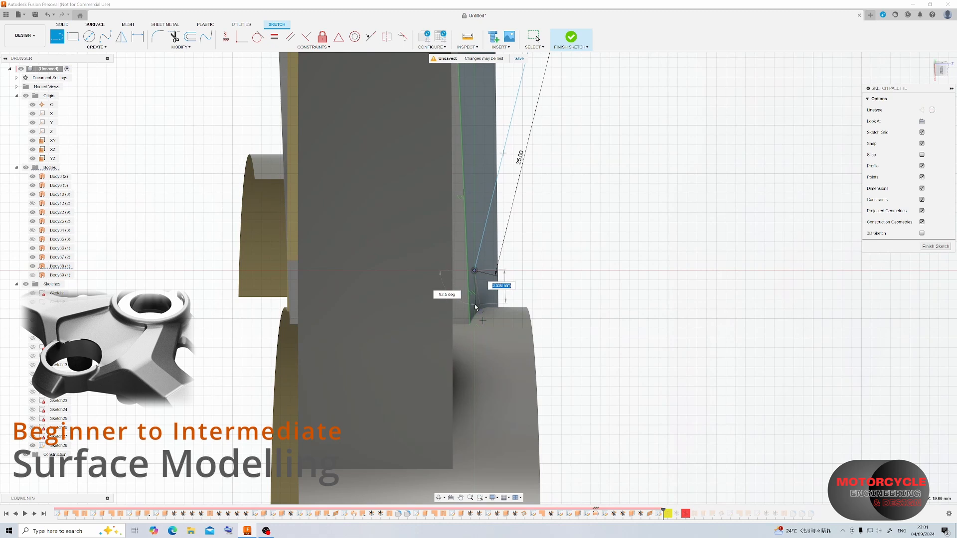
scroll(477, 308, up, 4)
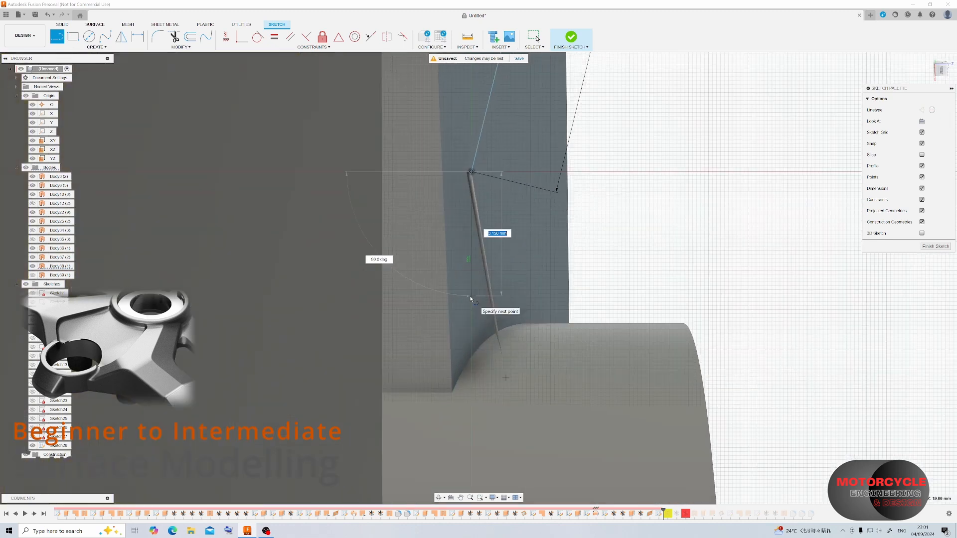
right_click(471, 274)
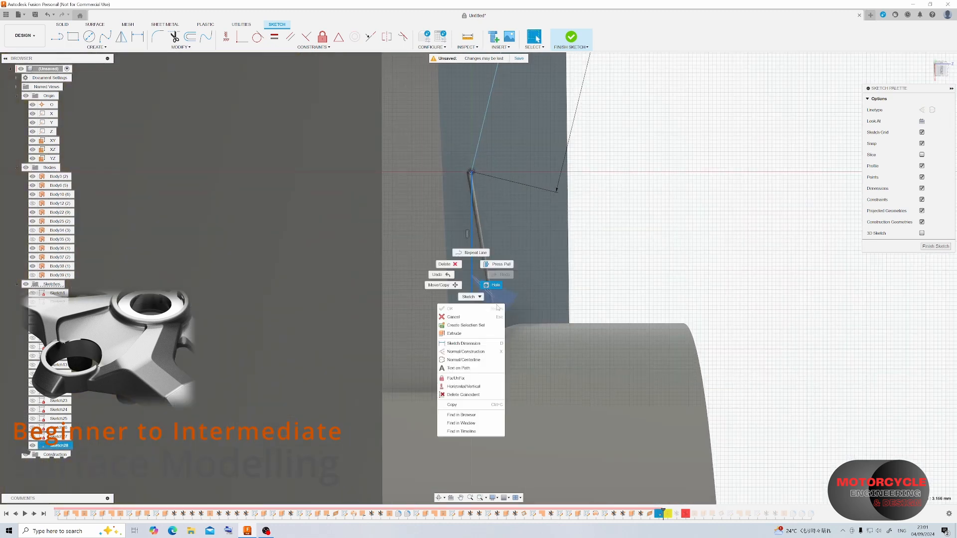
click(457, 267)
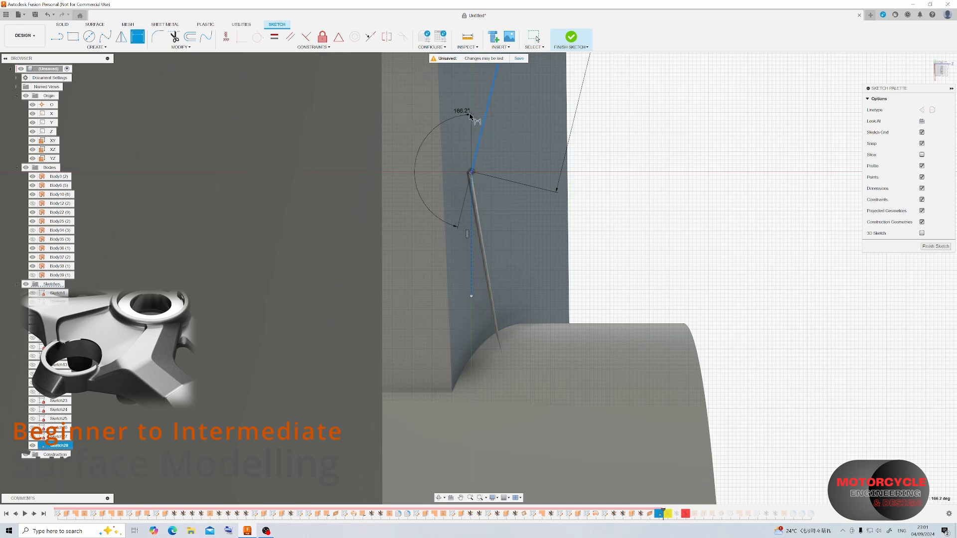
Set the angle between the 25 mm line and the short vertical line to 165 degrees and finish the sketch.
click(507, 124)
mouse_move(502, 160)
shift+middle_down()
mouse_move(527, 154)
mouse_move(450, 211)
mouse_move(451, 195)
mouse_move(562, 208)
mouse_move(574, 228)
shift+middle_up()
scroll(452, 194, down, 3)
scroll(452, 195, down, 8)
scroll(594, 165, up, 8)
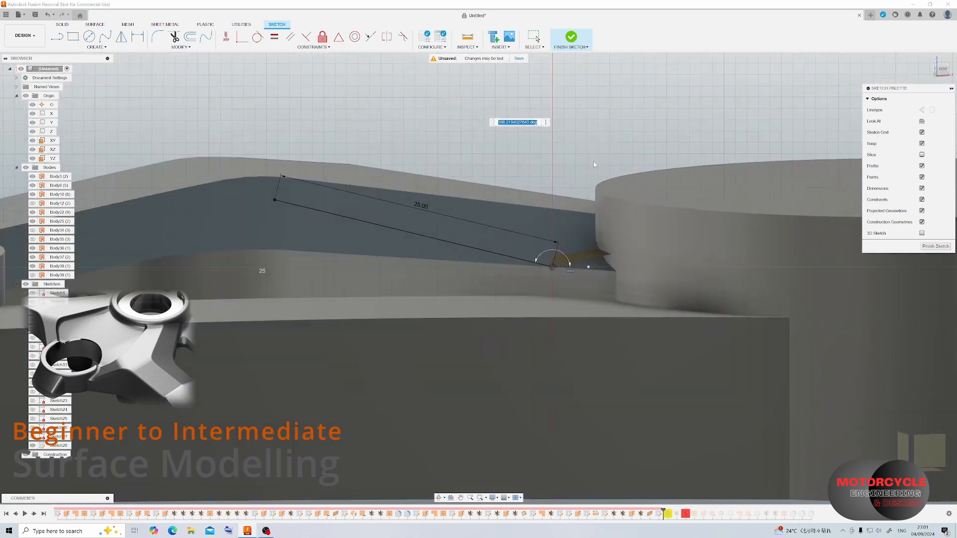
shift+middle_drag(582, 177, 578, 185)
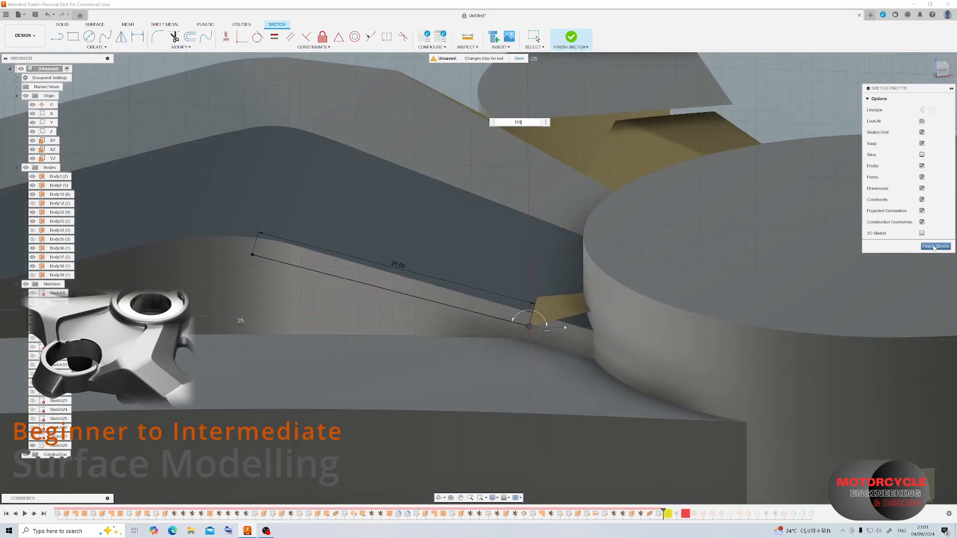
key(Return)
click(934, 247)
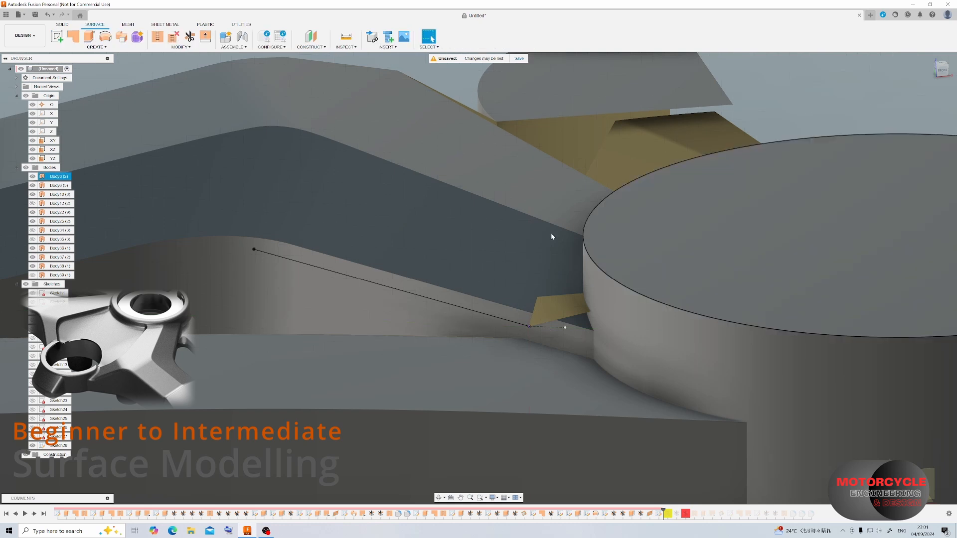
Sweep the 25 mm line along the diagonal trimmed edge as a new surface body, with perpendicular orientation and distance 1.00.
click(121, 36)
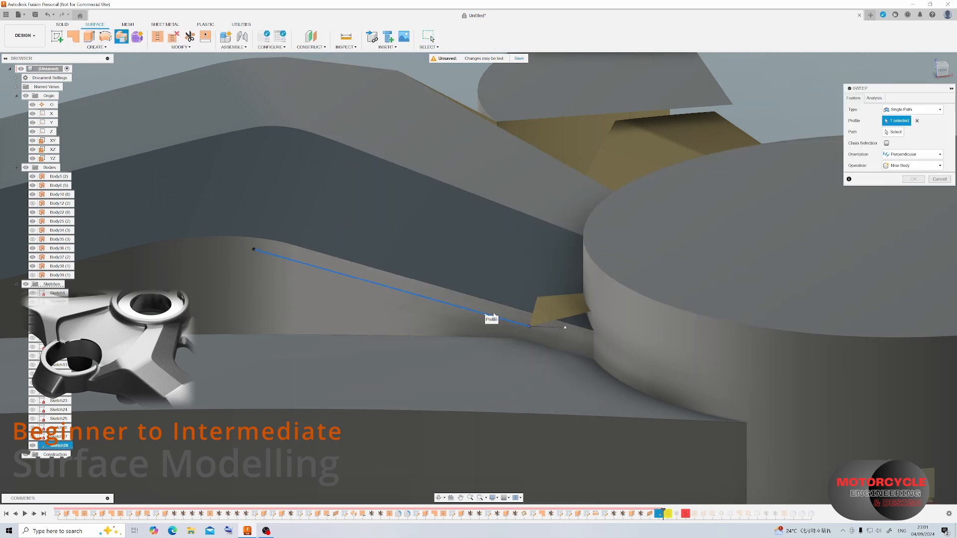
click(537, 305)
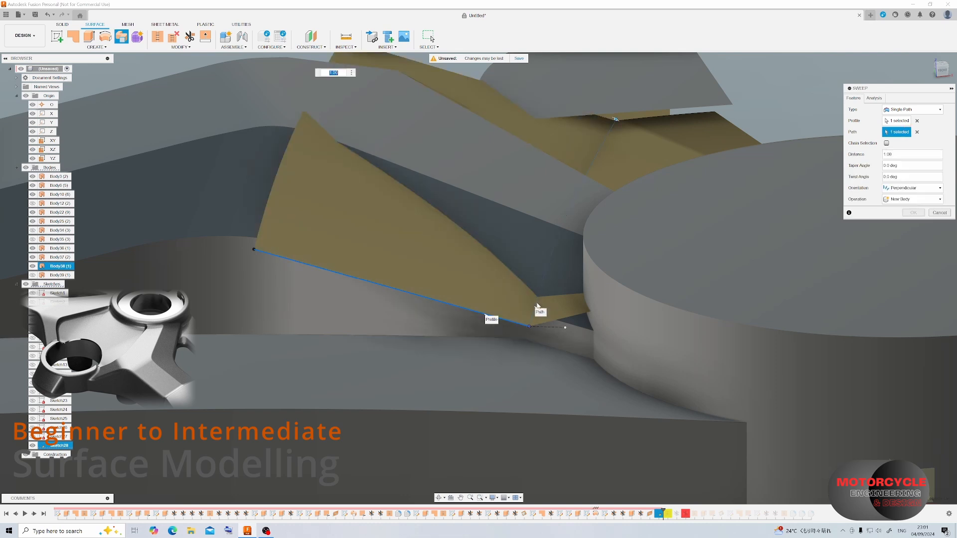
scroll(545, 279, down, 3)
shift+middle_drag(546, 265, 697, 284)
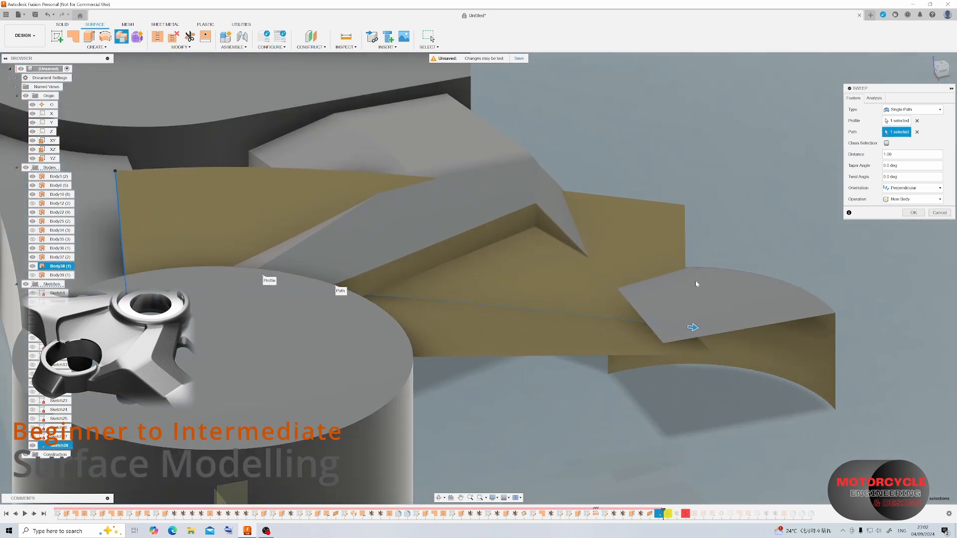
click(913, 213)
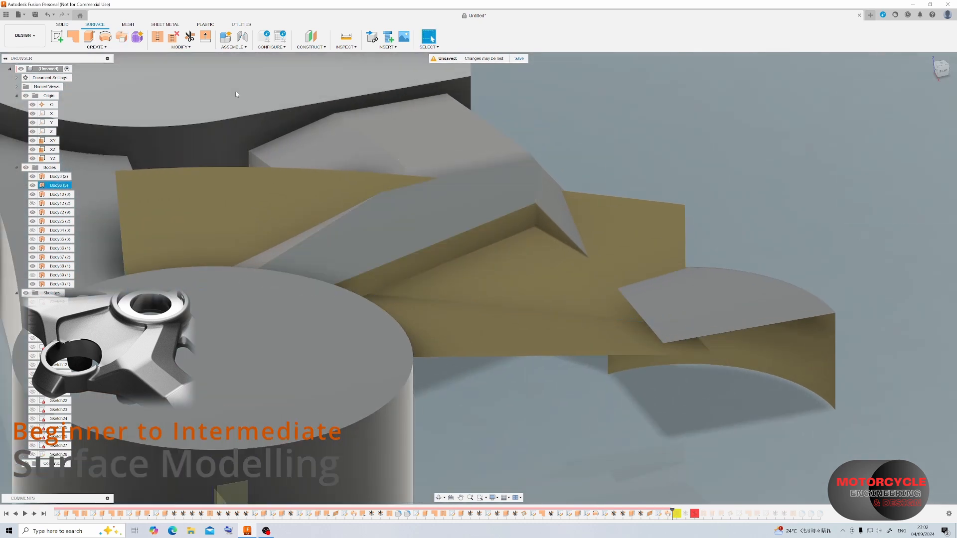
Reverse the normal of the newly swept surface.
click(180, 47)
click(173, 116)
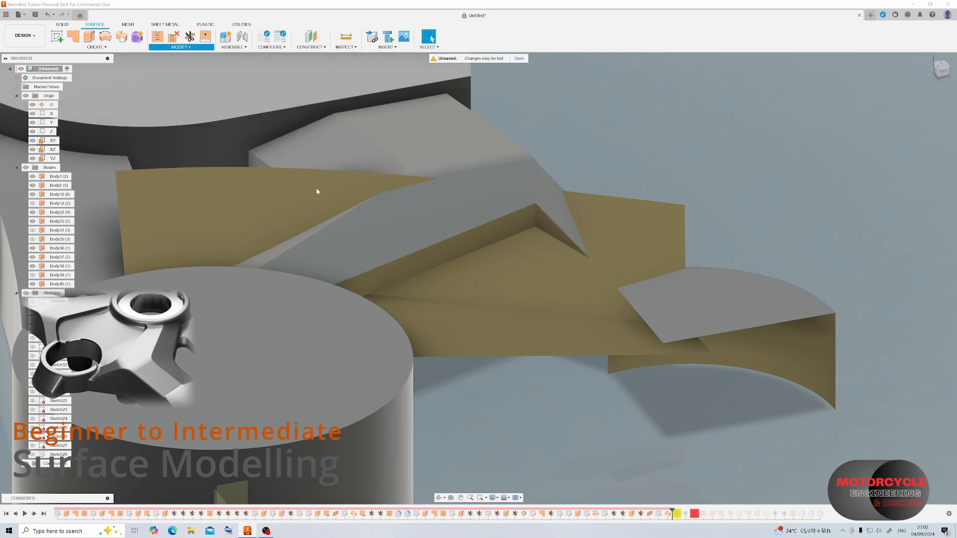
click(523, 260)
click(913, 111)
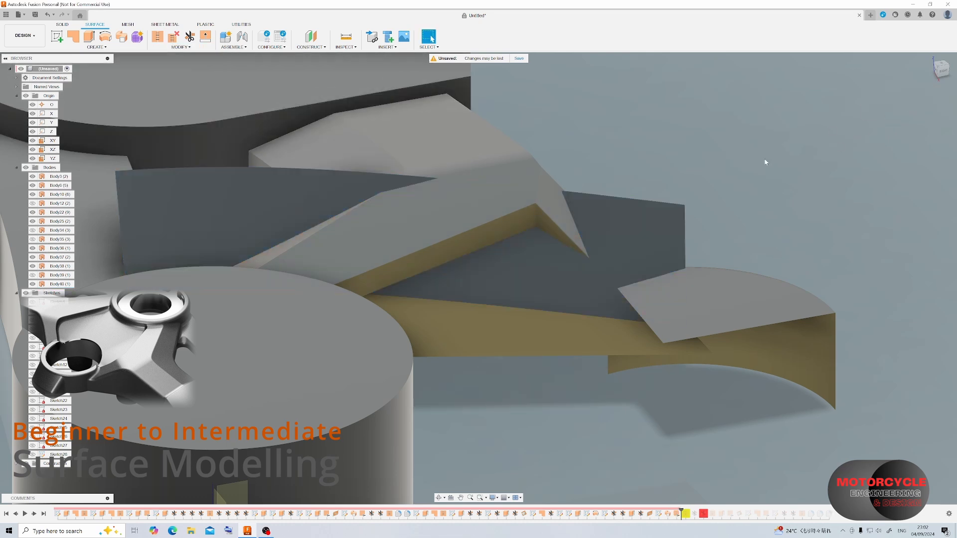
Reverse the normals of the arm's inner side surface and the trimmed revolved surface beside the disc.
click(181, 47)
click(174, 116)
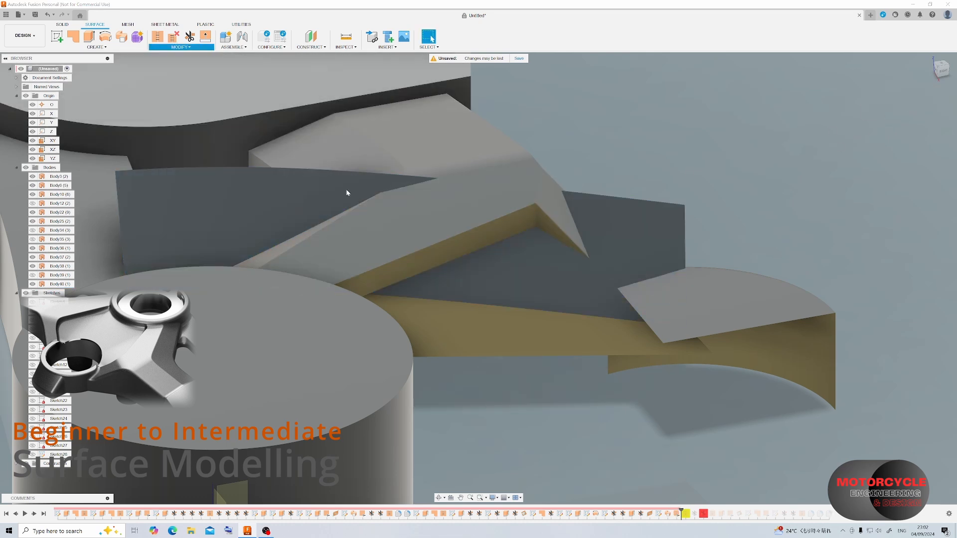
click(479, 238)
click(503, 319)
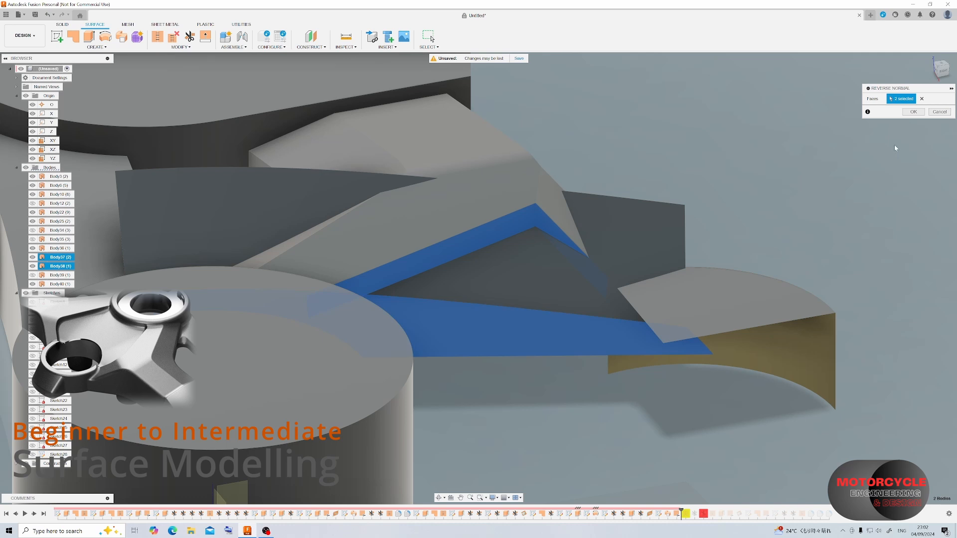
click(913, 112)
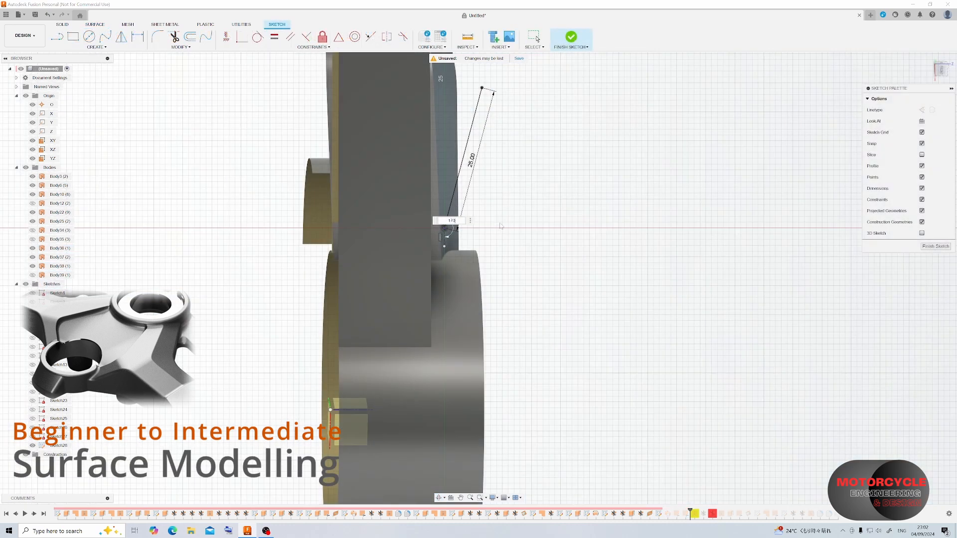
Increase the angle between the two lines in the sweep's profile sketch and finish the sketch.
key(Return)
key(Escape)
click(936, 246)
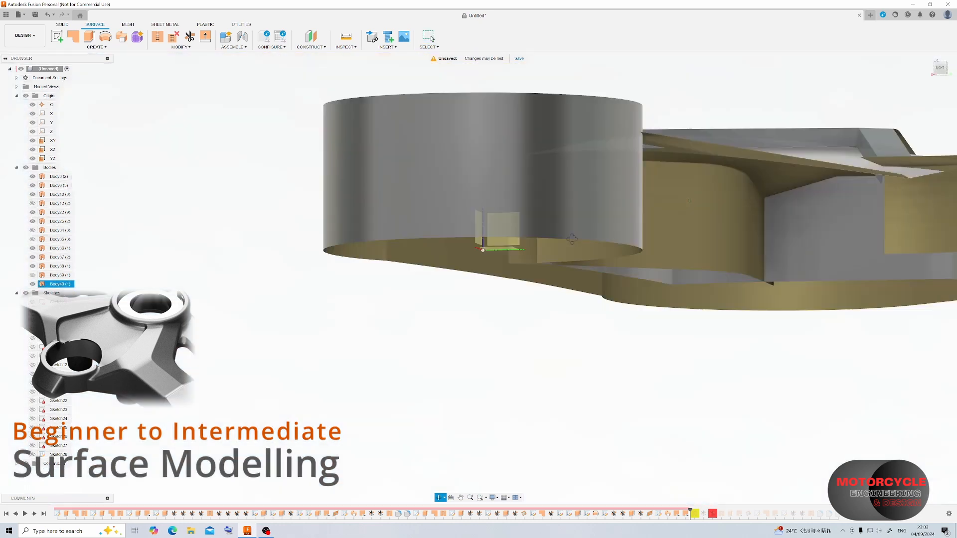
scroll(565, 258, down, 6)
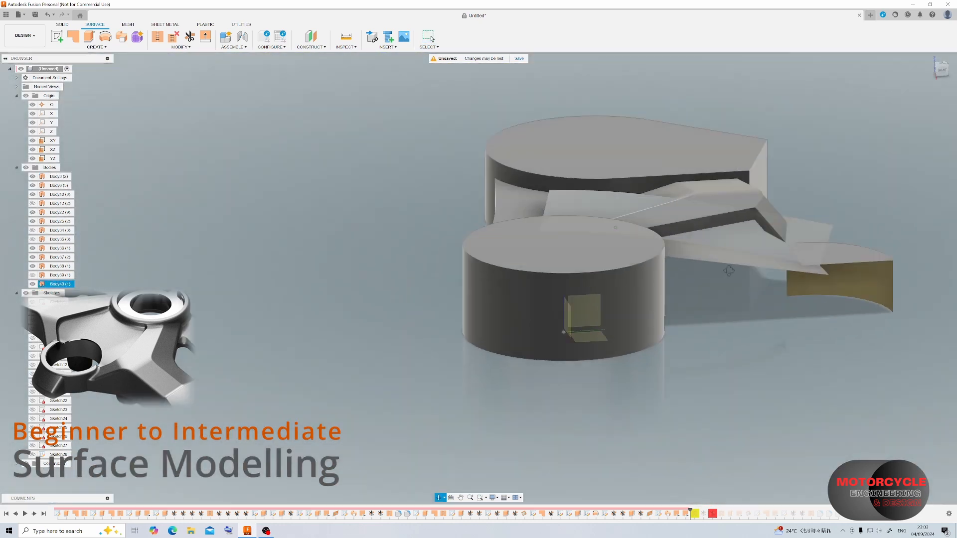
shift+middle_drag(729, 271, 796, 299)
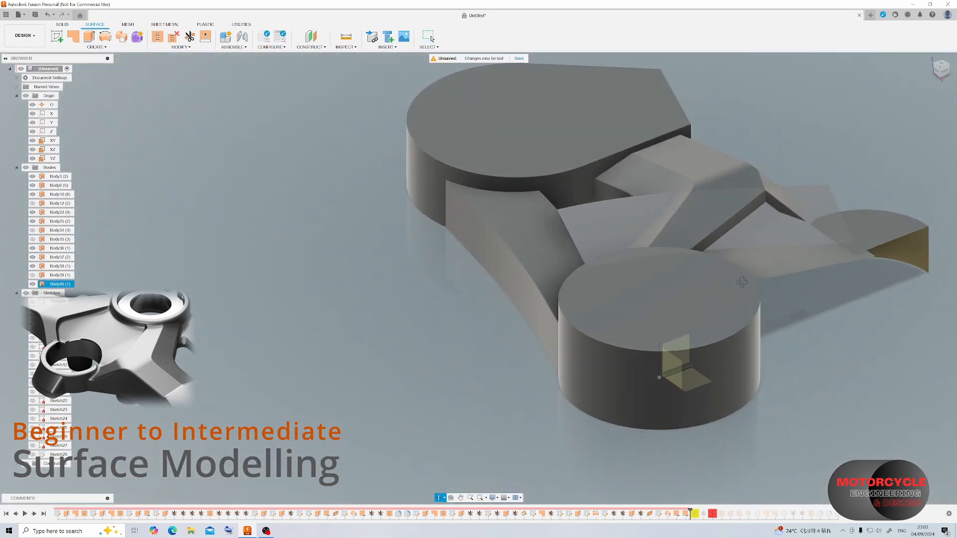
scroll(806, 235, up, 5)
click(60, 258)
shift+middle_drag(767, 224, 681, 167)
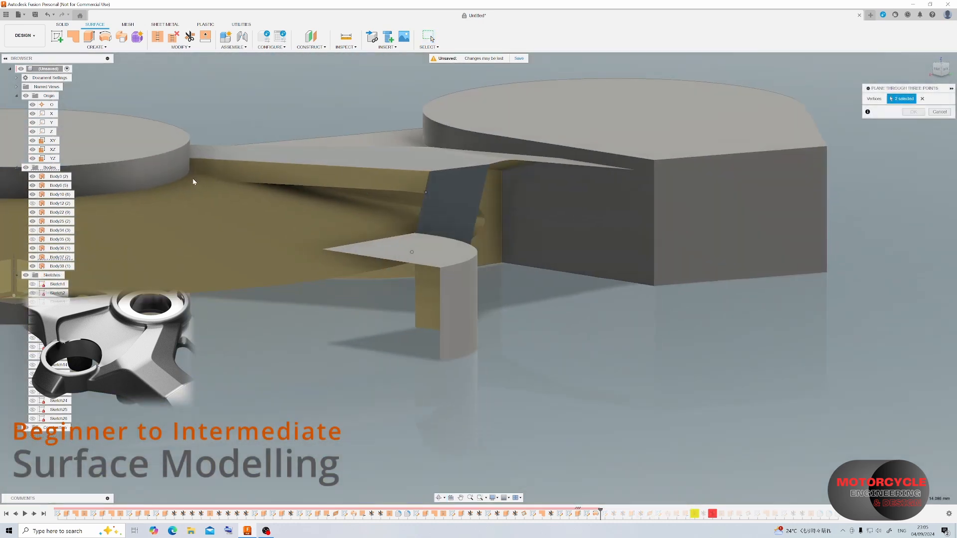
Create a construction plane through three vertices along the arm's lower inner edges and start a sketch on it.
click(189, 179)
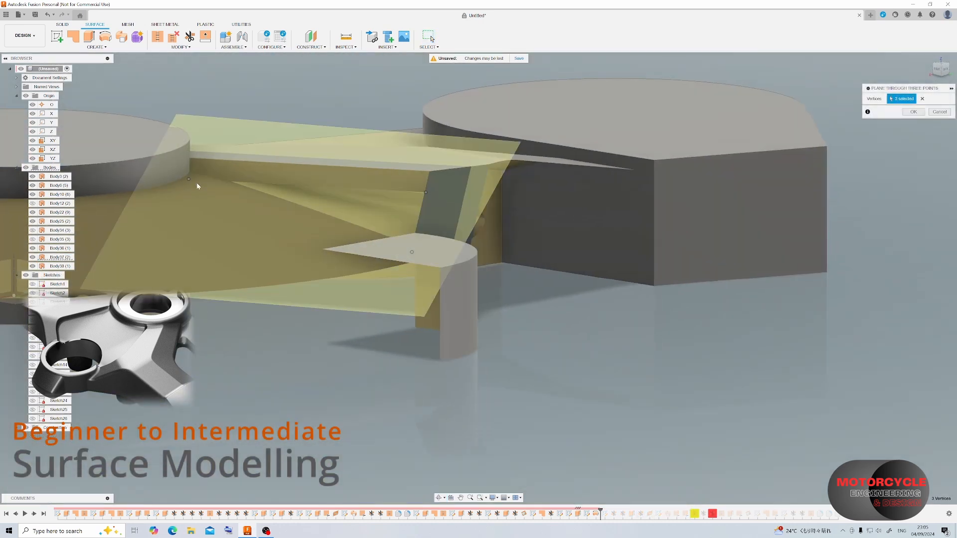
click(913, 114)
click(57, 37)
click(337, 194)
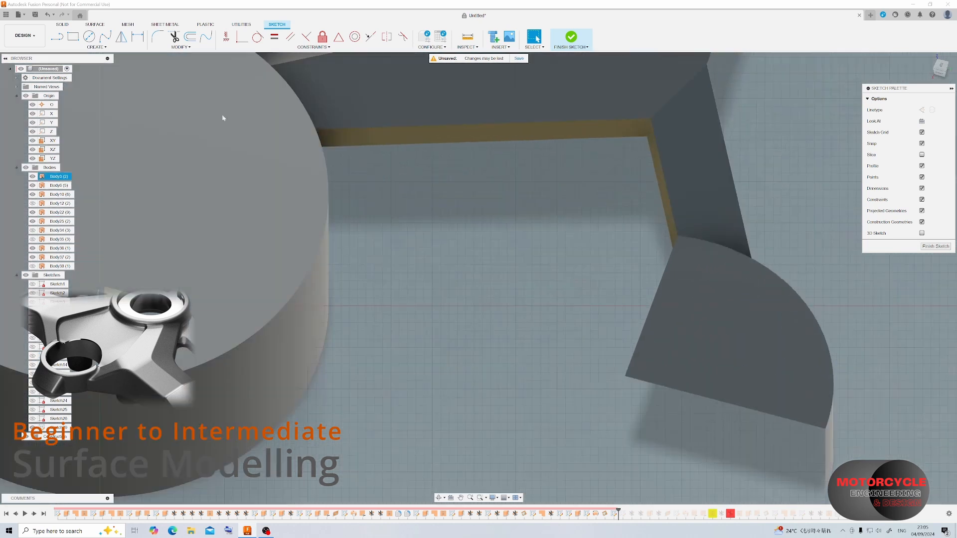
Sketch a closed four-line outline that follows the arm's two lower inner edges and reaches in under the disc.
key(l)
click(313, 146)
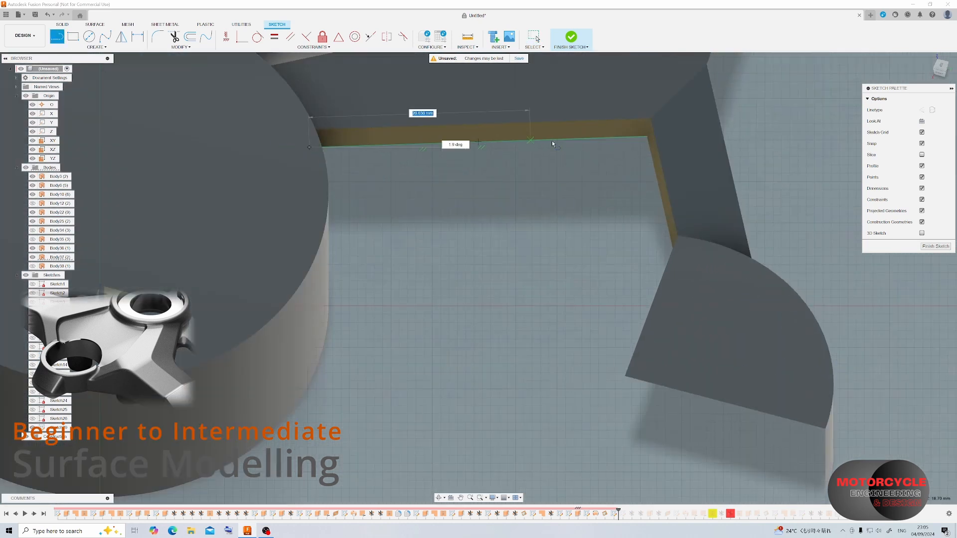
click(647, 136)
shift+middle_drag(647, 138, 759, 107)
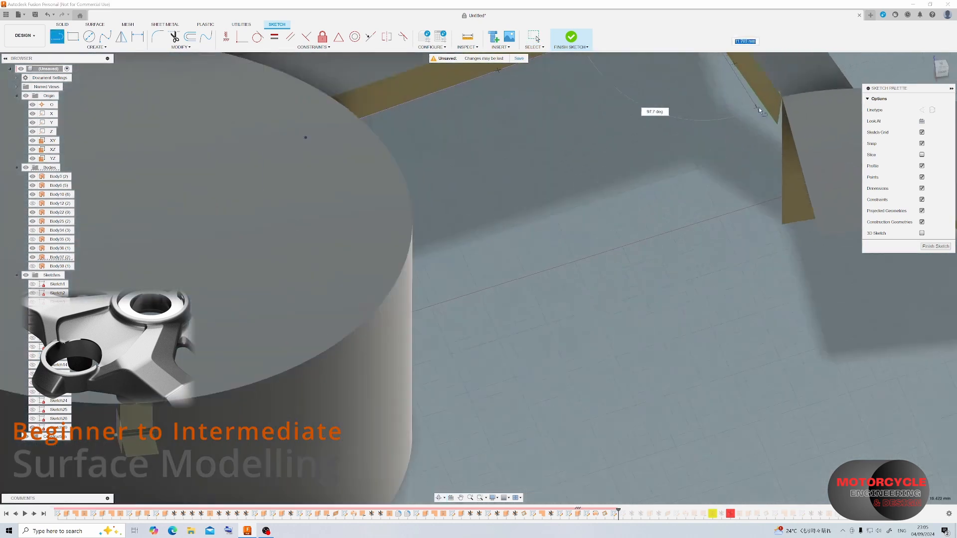
click(778, 126)
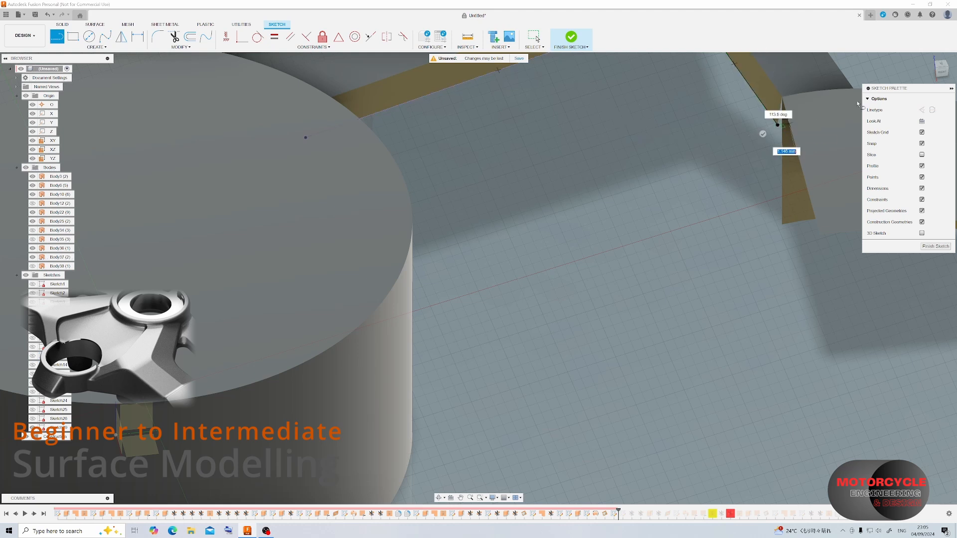
click(941, 70)
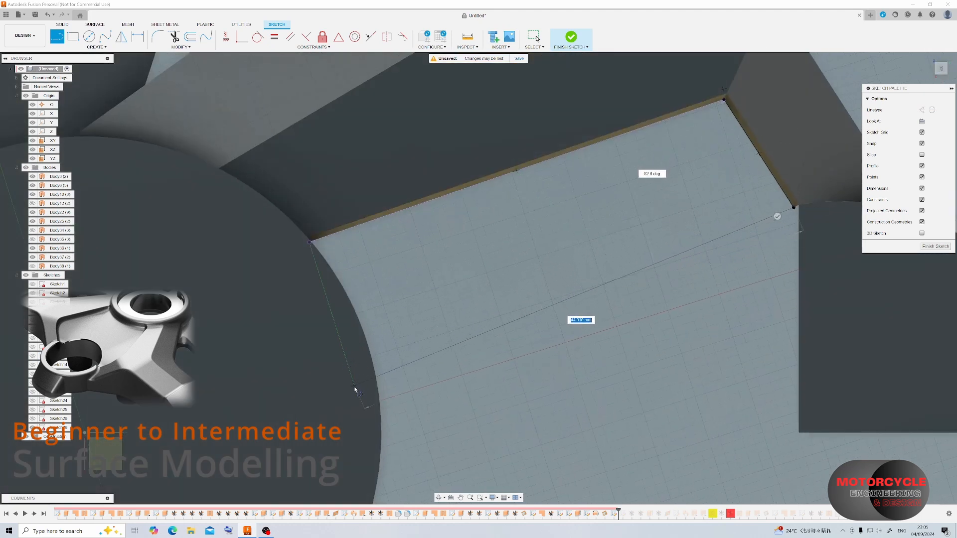
click(385, 481)
key(Escape)
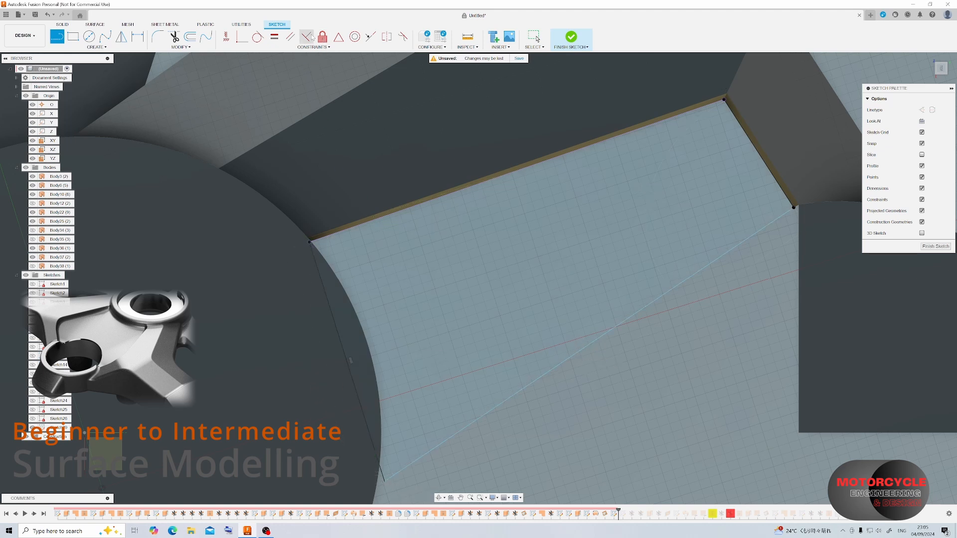
Make the outline's long closing line perpendicular to the short edge line and finish the sketch.
click(312, 38)
click(784, 214)
click(790, 203)
click(936, 247)
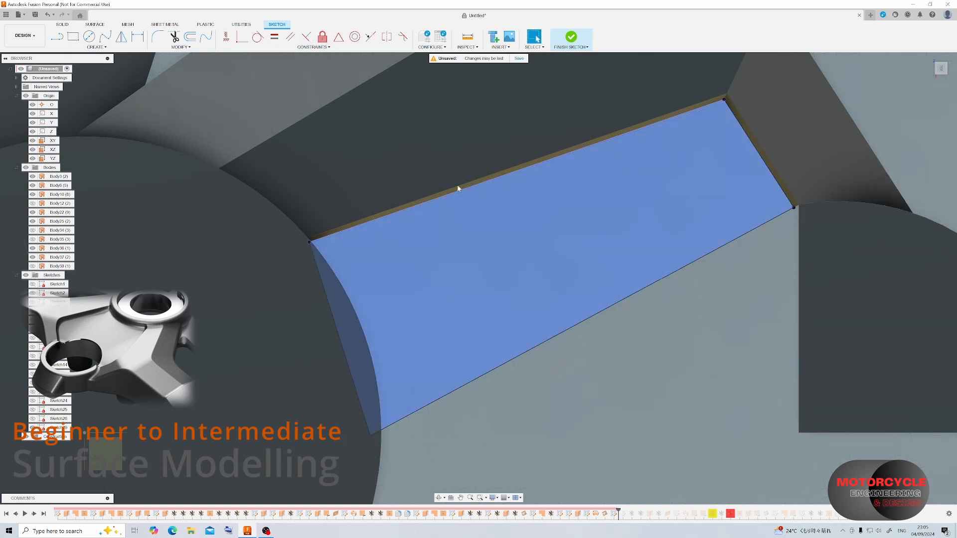
Fill the closed four-line sketch outline with a Patch surface.
click(75, 39)
click(568, 249)
click(911, 201)
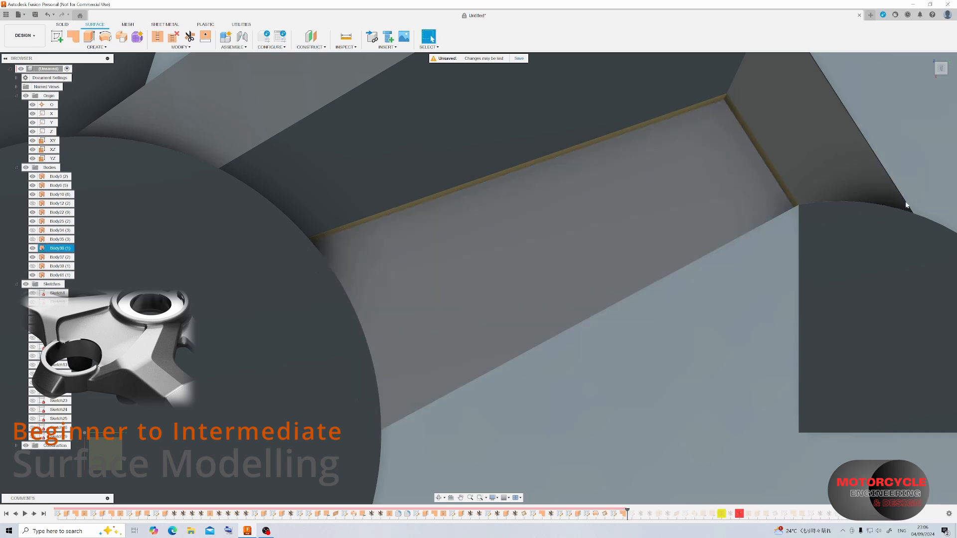
Show the hidden swept surface and reverse the normal of the narrow wall strip along the arm's lower edges.
shift+middle_drag(643, 279, 705, 265)
scroll(630, 149, down, 3)
click(32, 267)
scroll(653, 134, up, 3)
click(199, 47)
click(175, 115)
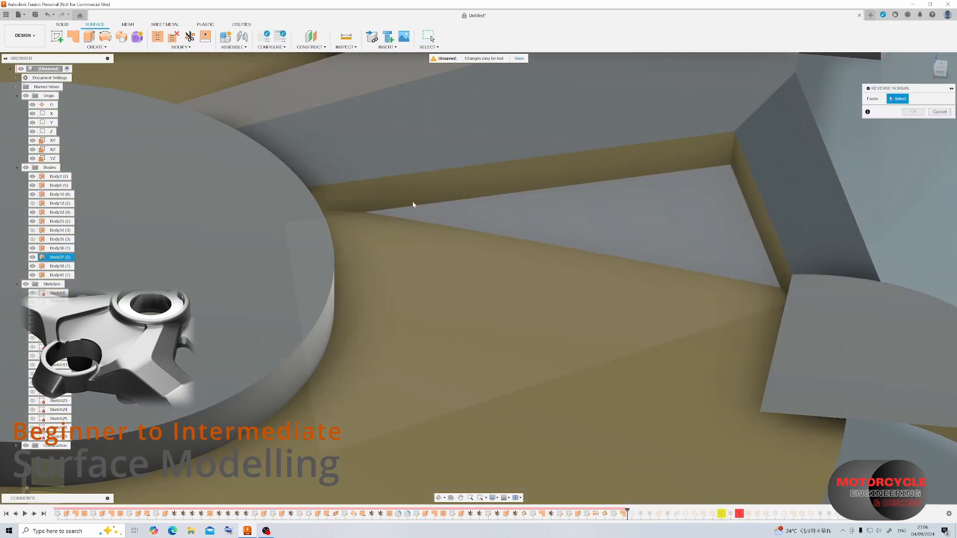
click(414, 202)
click(913, 111)
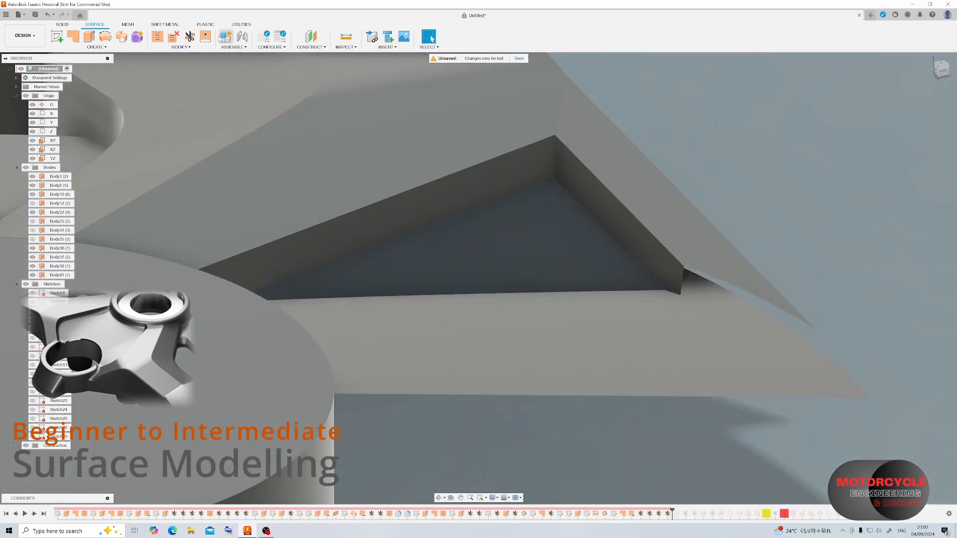
Try to extend the free end edge of the narrow wall strip outward past the swept surface.
click(683, 286)
drag(684, 288, 855, 337)
click(914, 167)
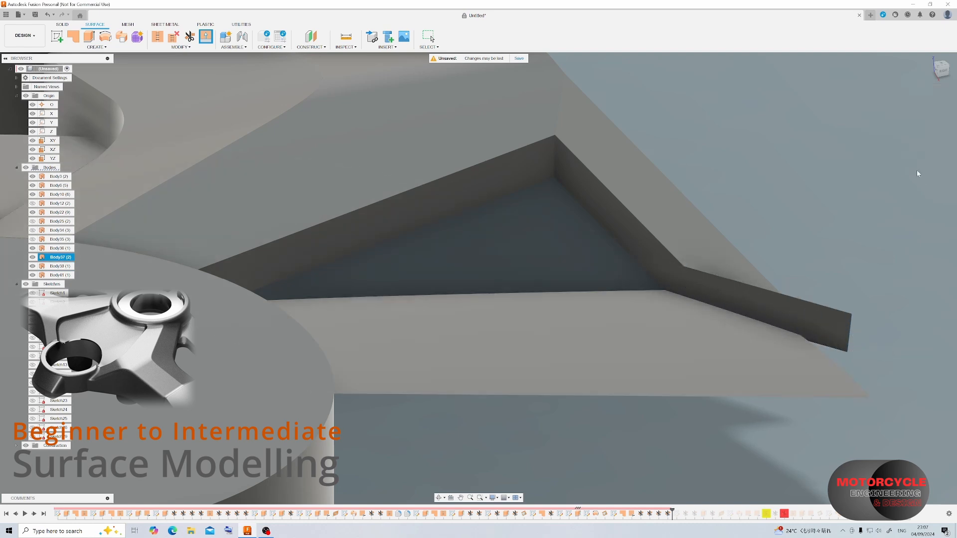
click(190, 37)
click(657, 277)
shift+middle_drag(657, 298, 648, 259)
scroll(605, 194, down, 2)
shift+middle_drag(605, 194, 461, 271)
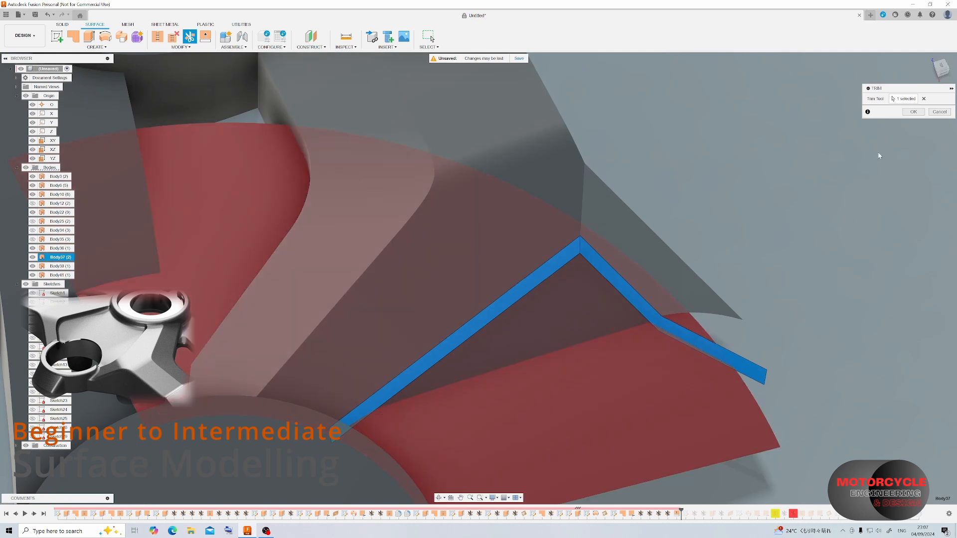
click(939, 112)
Try to stitch the arm, the narrow wall strip, the outer side surface and the patch together.
scroll(693, 299, down, 2)
click(158, 37)
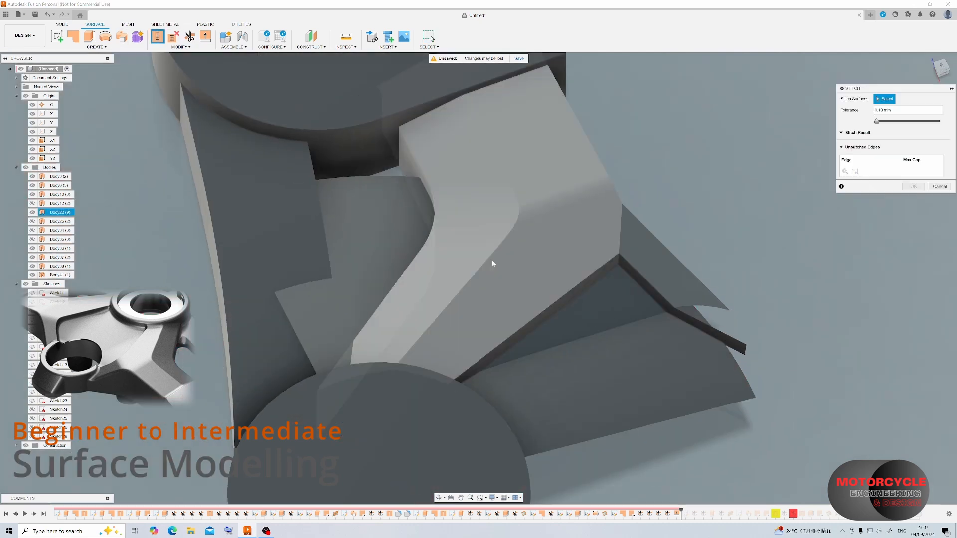
click(573, 281)
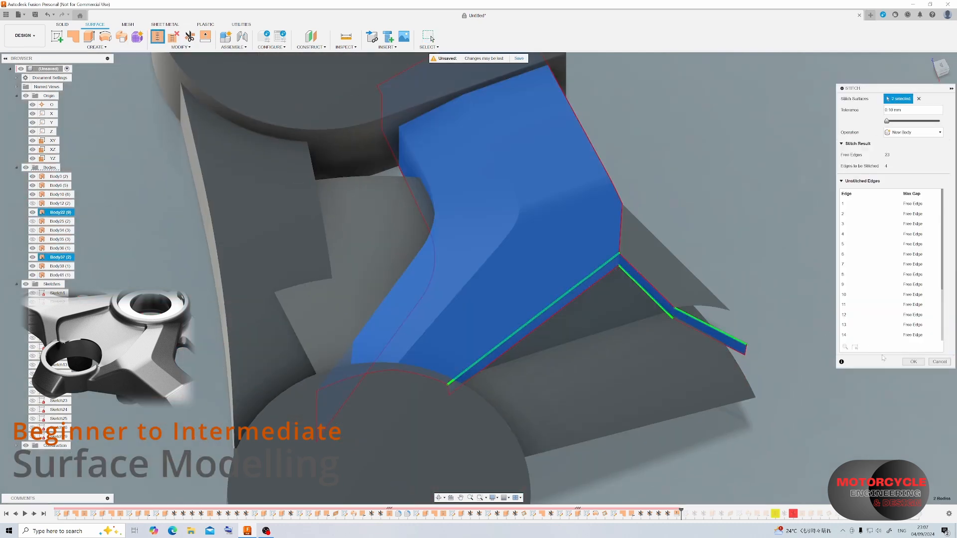
key(Return)
click(158, 37)
click(558, 250)
click(602, 278)
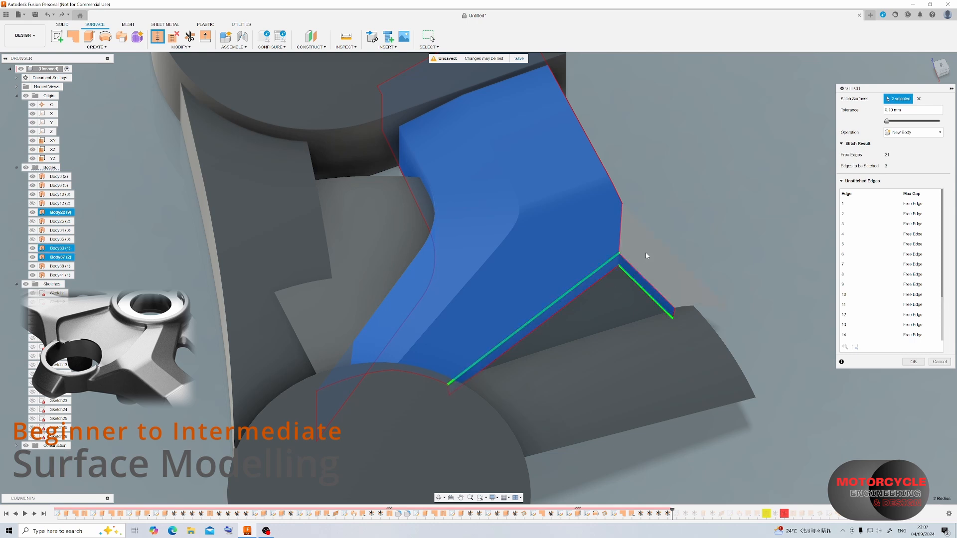
click(646, 254)
click(600, 317)
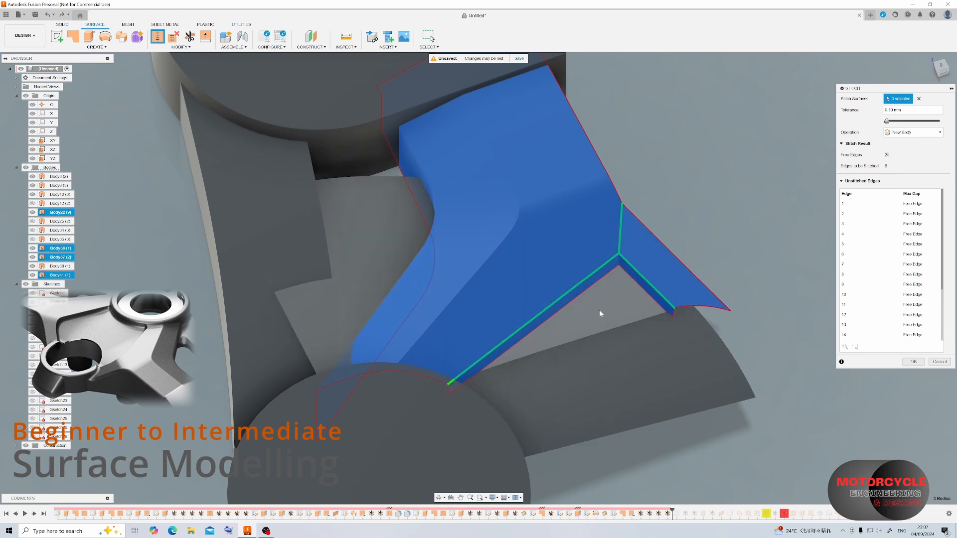
shift+middle_drag(612, 342, 536, 302)
click(914, 362)
Trim the swept surface beneath the arm, using the narrow wall strip as the trim tool.
shift+middle_drag(474, 200, 529, 236)
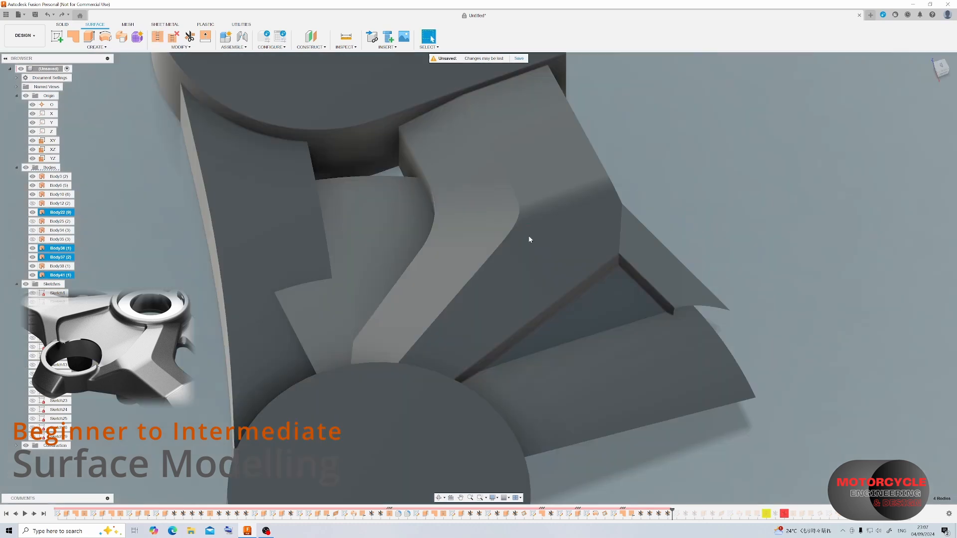
click(190, 37)
shift+middle_drag(399, 224, 395, 283)
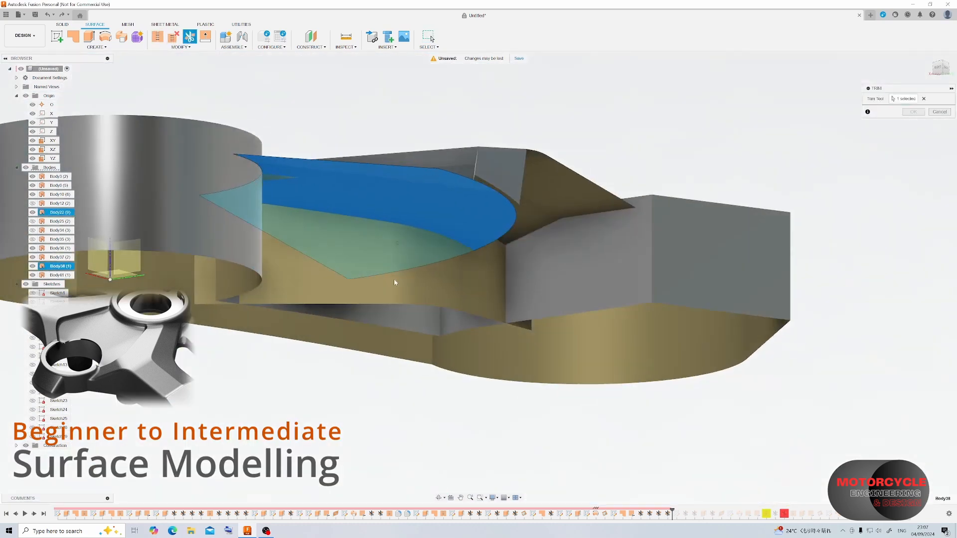
click(271, 179)
click(913, 112)
shift+middle_drag(311, 144, 327, 317)
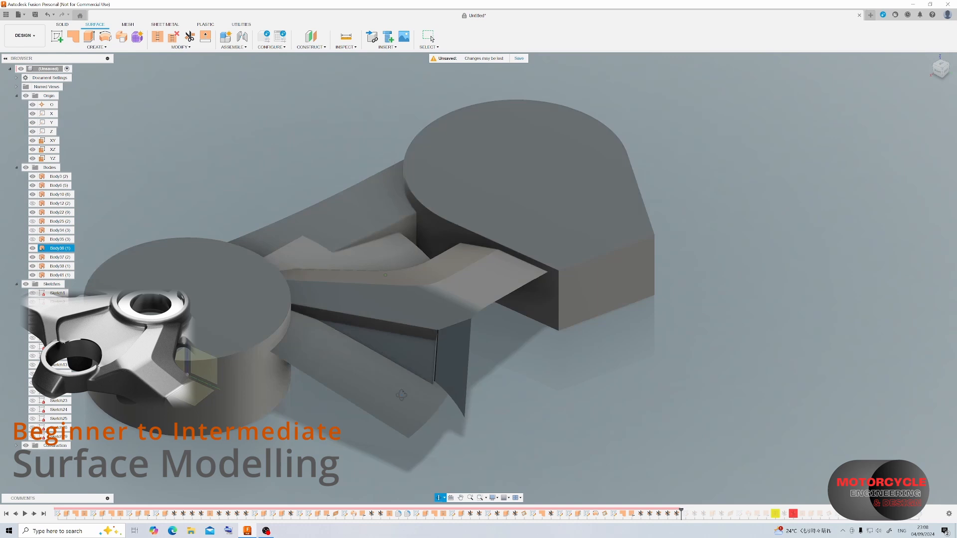
shift+middle_drag(499, 319, 539, 320)
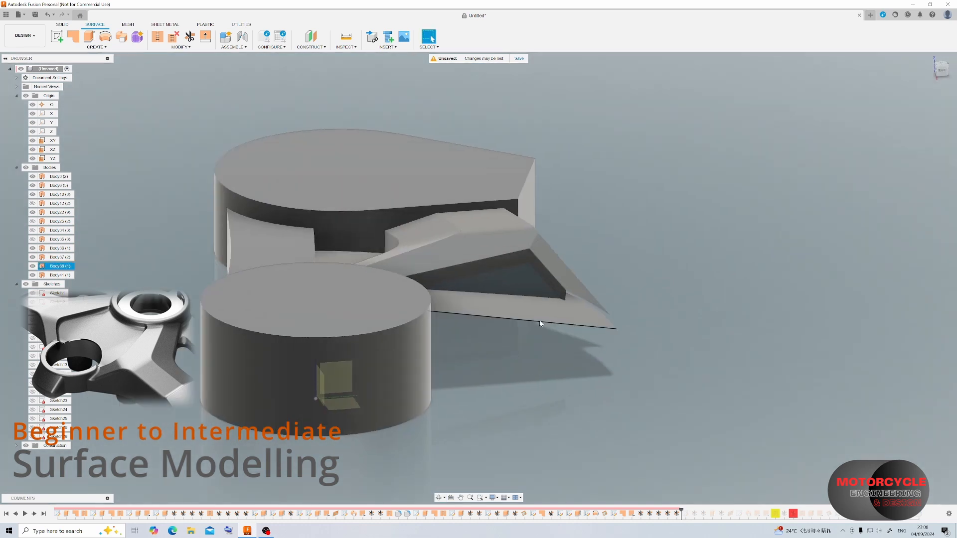
scroll(582, 271, up, 5)
shift+middle_drag(589, 291, 405, 251)
click(912, 112)
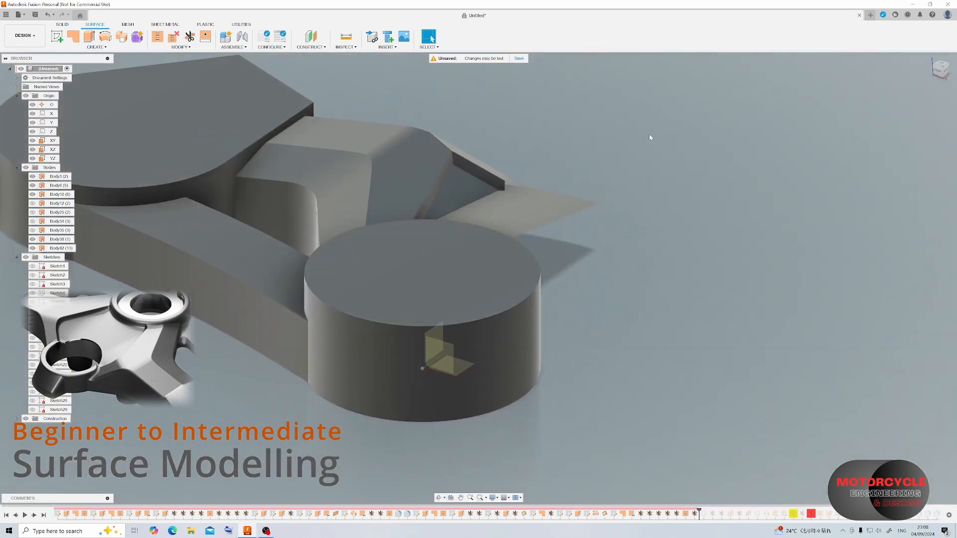
Show the hidden quarter-round boss body at the outer end of the arm.
scroll(503, 181, up, 2)
shift+middle_drag(472, 214, 412, 209)
scroll(418, 299, up, 2)
shift+middle_drag(418, 299, 587, 275)
key(Escape)
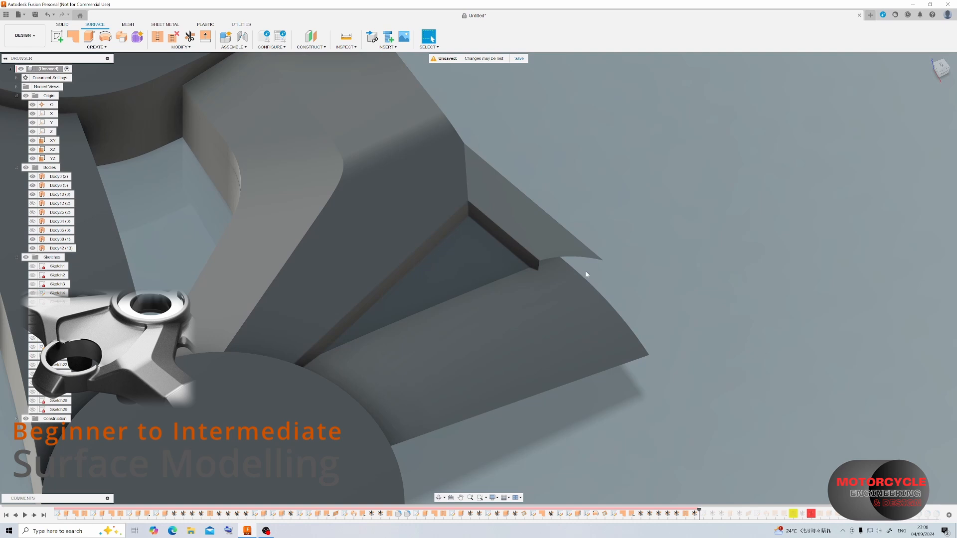
click(33, 213)
shift+middle_drag(541, 221, 626, 244)
scroll(571, 132, down, 2)
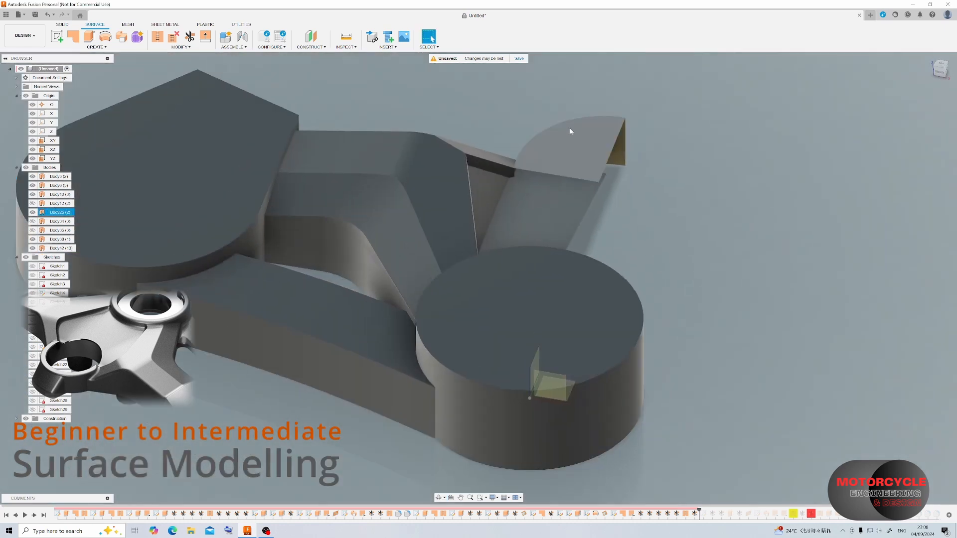
scroll(571, 132, up, 3)
shift+middle_drag(524, 177, 567, 184)
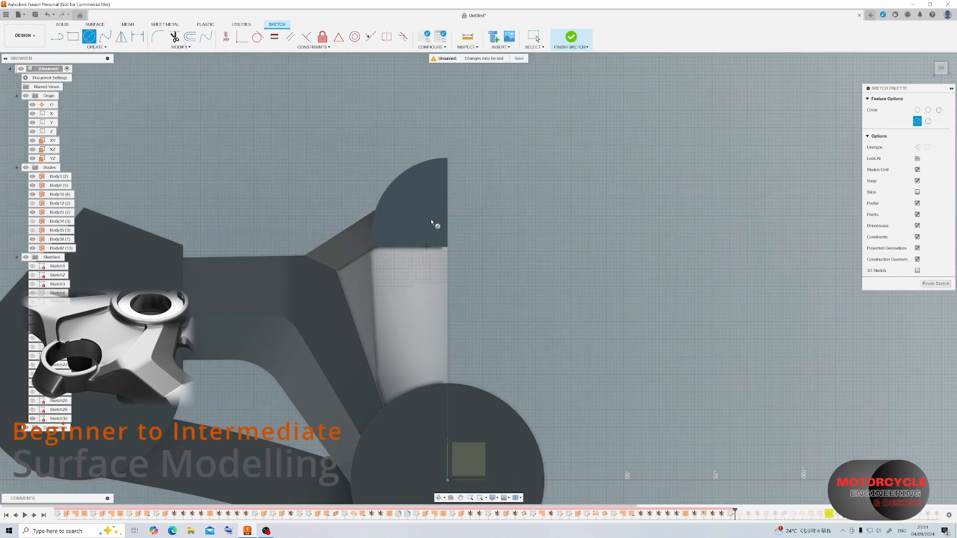
Draw a 43 mm diameter circle over the quarter-round boss and make it concentric with the boss's outer arc.
scroll(432, 220, up, 4)
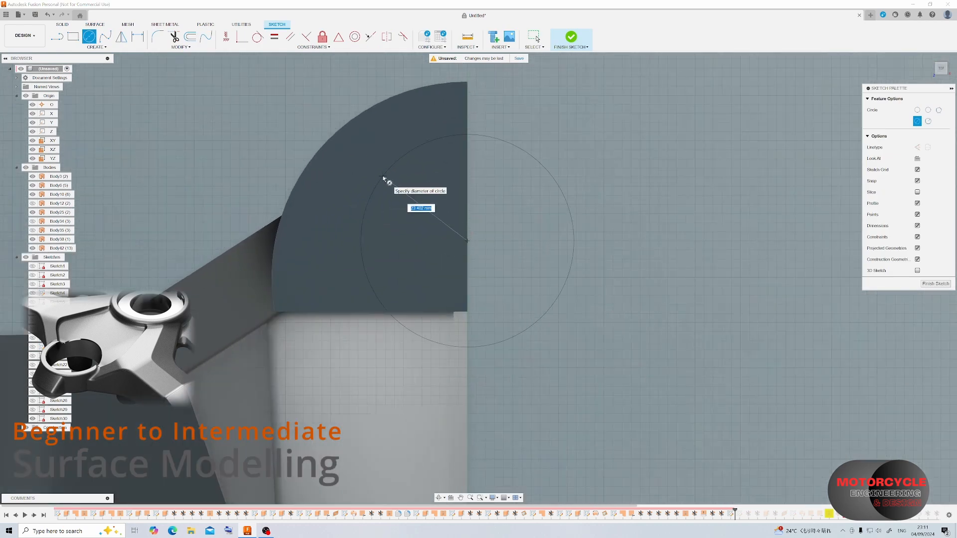
text(3)
key(Return)
key(Escape)
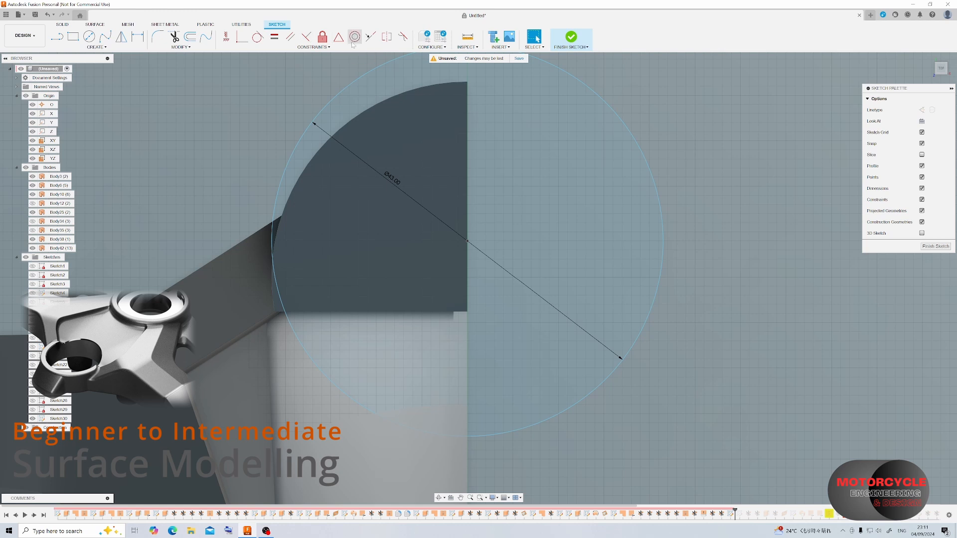
click(354, 90)
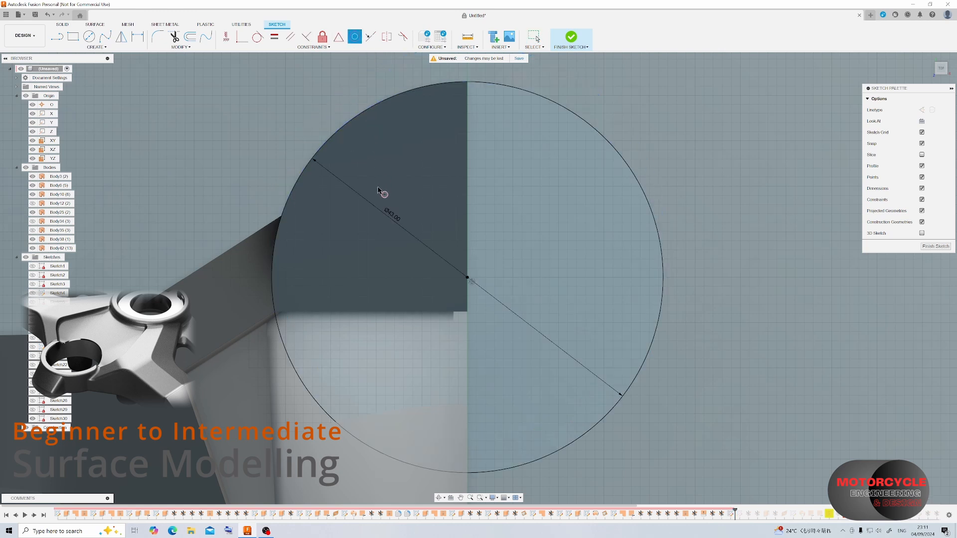
Set the circle's diameter to 35 mm and finish the sketch.
double_click(393, 216)
text(35)
key(Return)
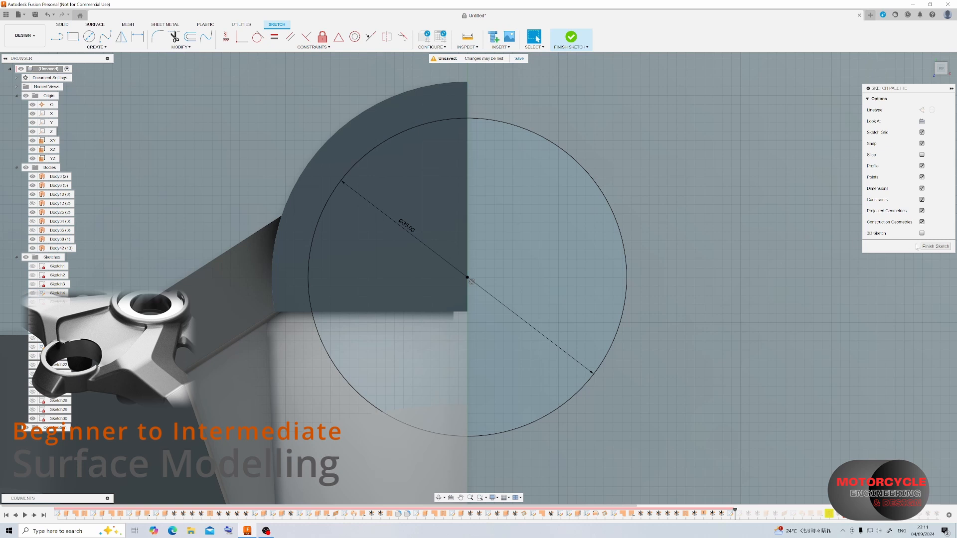
click(935, 247)
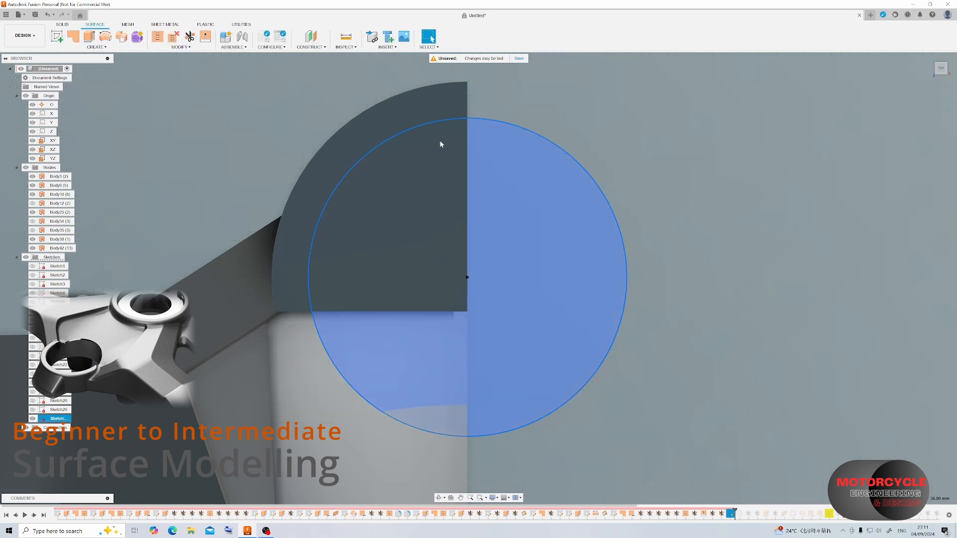
Extrude the circle downward as a surface with a distance of -15 mm, reaching past the boss's lower edge.
click(89, 36)
click(342, 234)
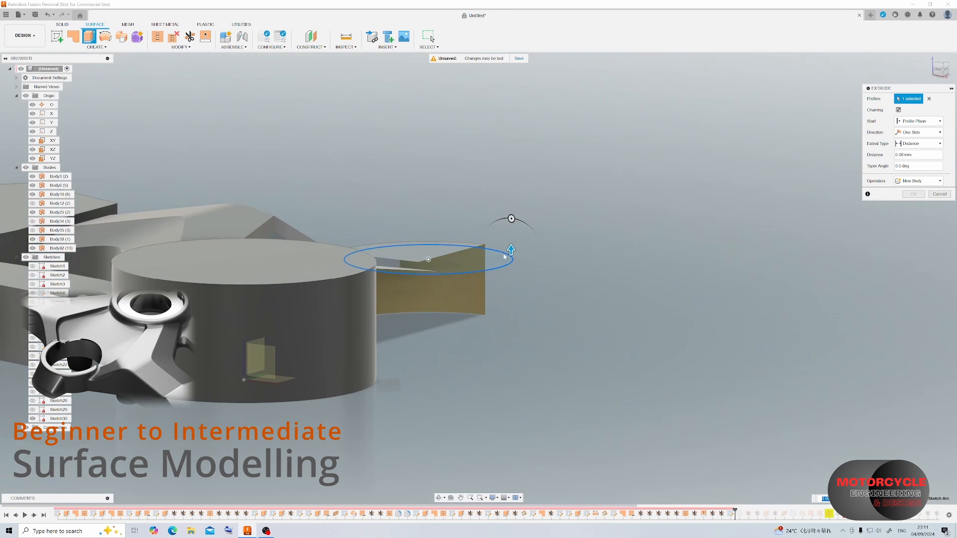
drag(512, 237, 520, 310)
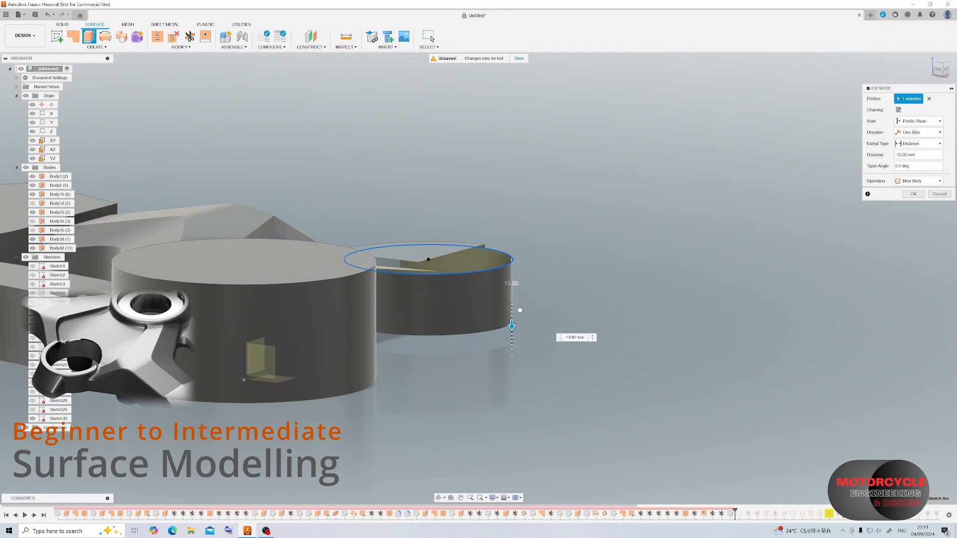
shift+middle_drag(520, 309, 516, 285)
shift+middle_drag(505, 284, 491, 316)
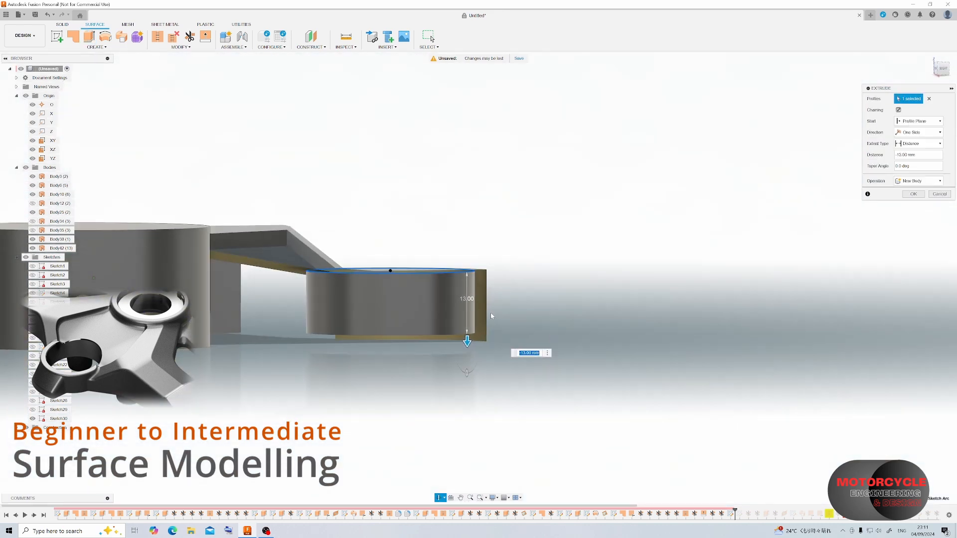
drag(467, 341, 468, 347)
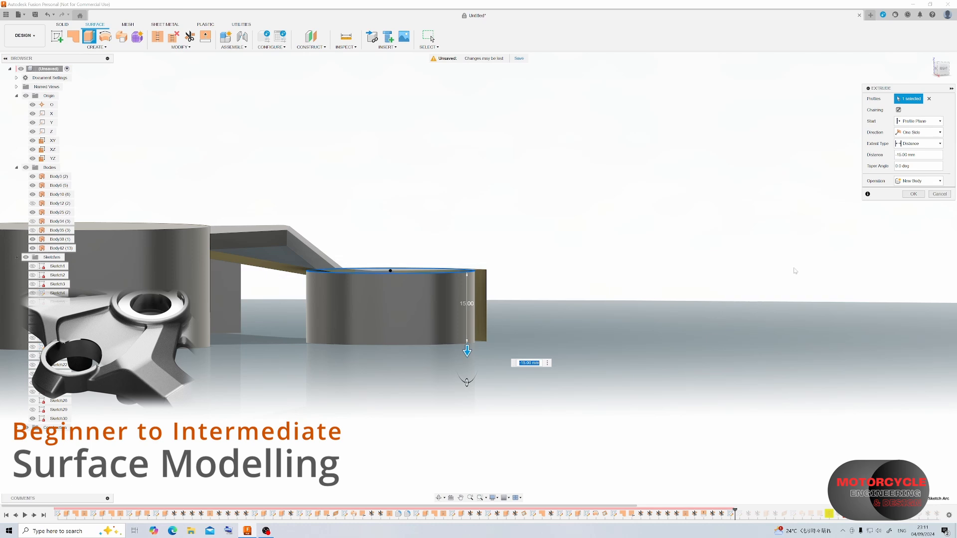
shift+middle_drag(499, 259, 573, 309)
Trim away the end of the narrow wall strip inside the curved boss, using the boss as the trim tool.
scroll(359, 260, down, 3)
scroll(324, 210, up, 4)
scroll(346, 212, up, 3)
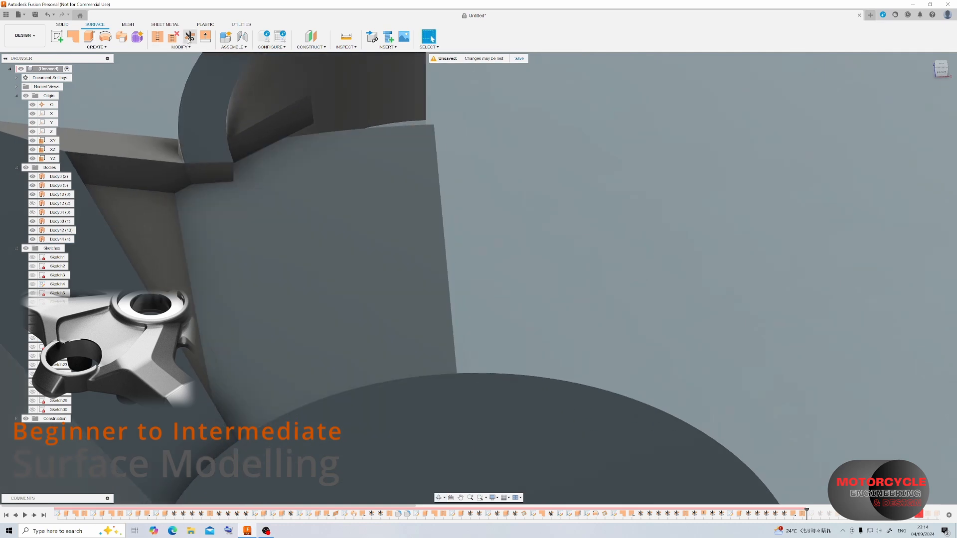
click(242, 144)
shift+middle_drag(240, 200, 269, 130)
scroll(281, 151, down, 5)
scroll(294, 411, up, 5)
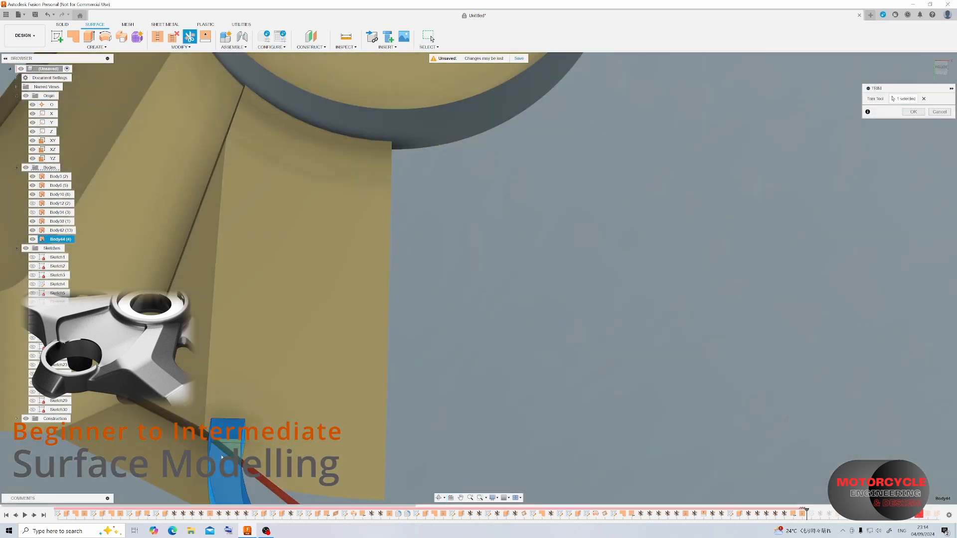
click(906, 115)
Trim away the corner of the arm surface that overlaps the curved boss, using the boss as the trim tool.
scroll(324, 273, down, 3)
shift+middle_drag(319, 272, 292, 354)
scroll(320, 240, up, 8)
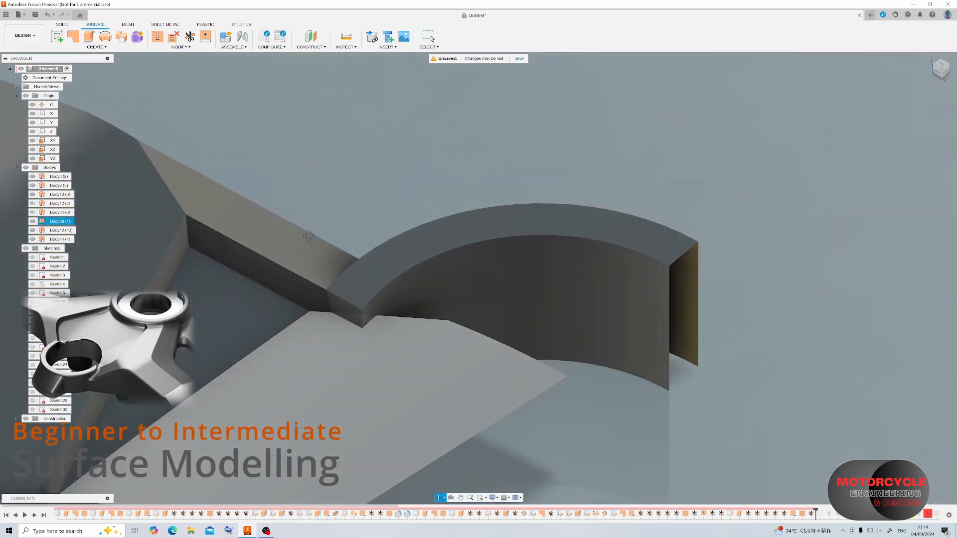
click(189, 37)
click(353, 313)
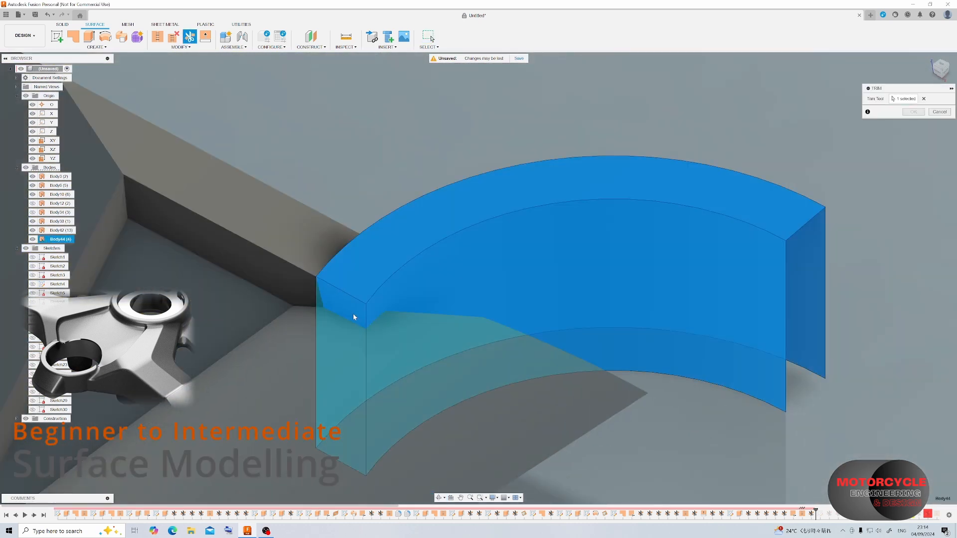
scroll(353, 313, up, 6)
click(375, 423)
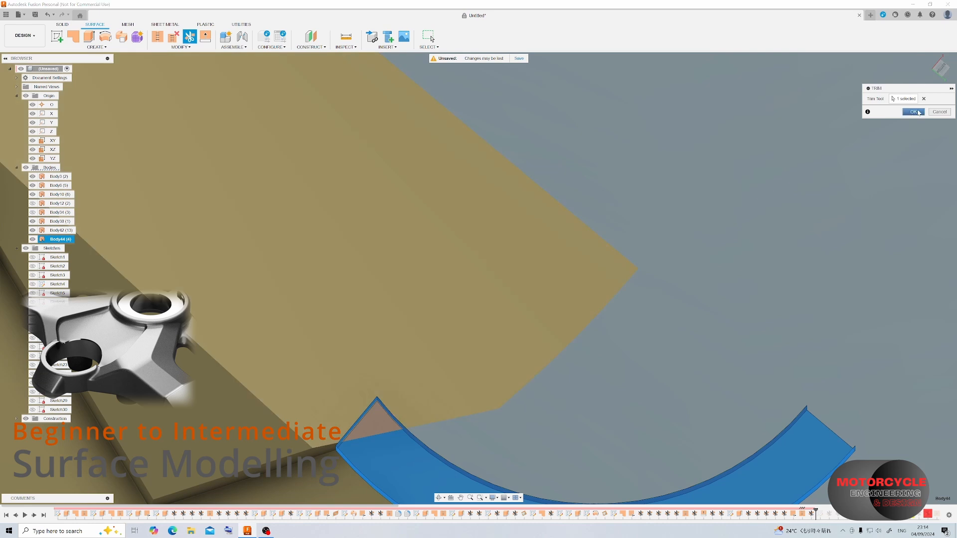
click(912, 112)
scroll(393, 145, down, 2)
scroll(385, 379, up, 3)
shift+middle_drag(427, 277, 333, 120)
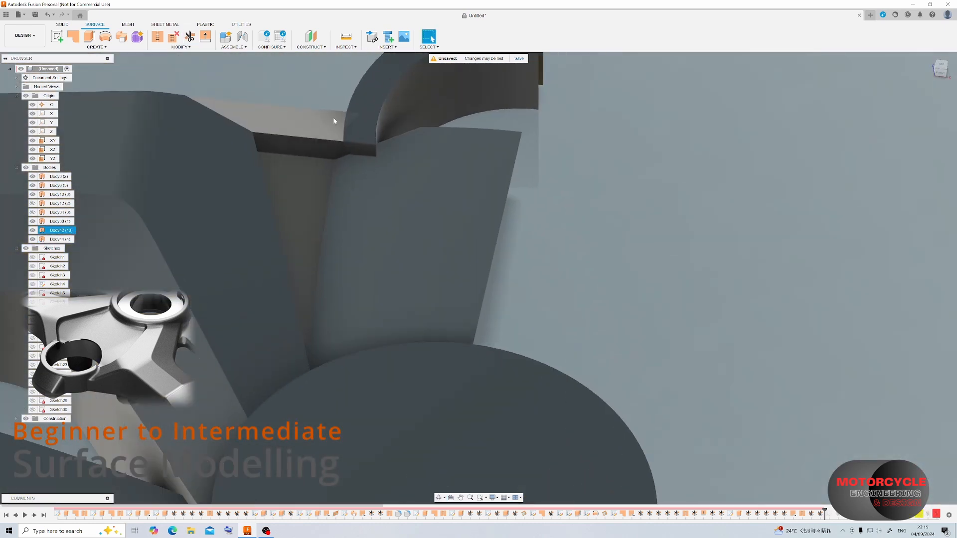
scroll(333, 120, up, 1)
click(189, 36)
shift+middle_drag(339, 209, 149, 239)
scroll(129, 246, down, 4)
mouse_move(349, 149)
shift+middle_down()
mouse_move(210, 159)
mouse_move(201, 242)
shift+middle_up()
key(Escape)
Show Body34, the tall angled wall surface along the arm's outer side, and hide Body12.
click(32, 212)
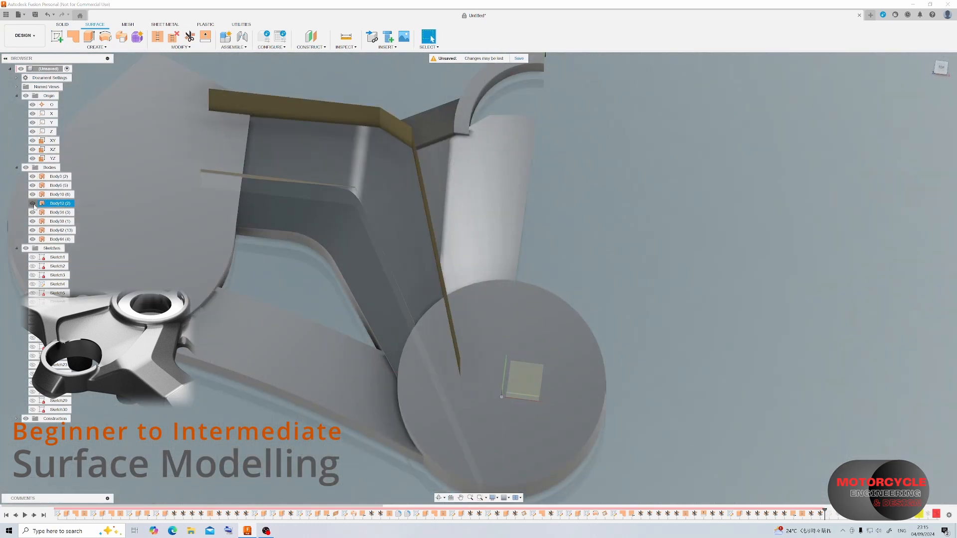
click(32, 204)
scroll(417, 203, down, 1)
scroll(389, 187, up, 4)
shift+middle_drag(389, 187, 414, 174)
scroll(423, 179, down, 3)
shift+middle_drag(445, 275, 313, 194)
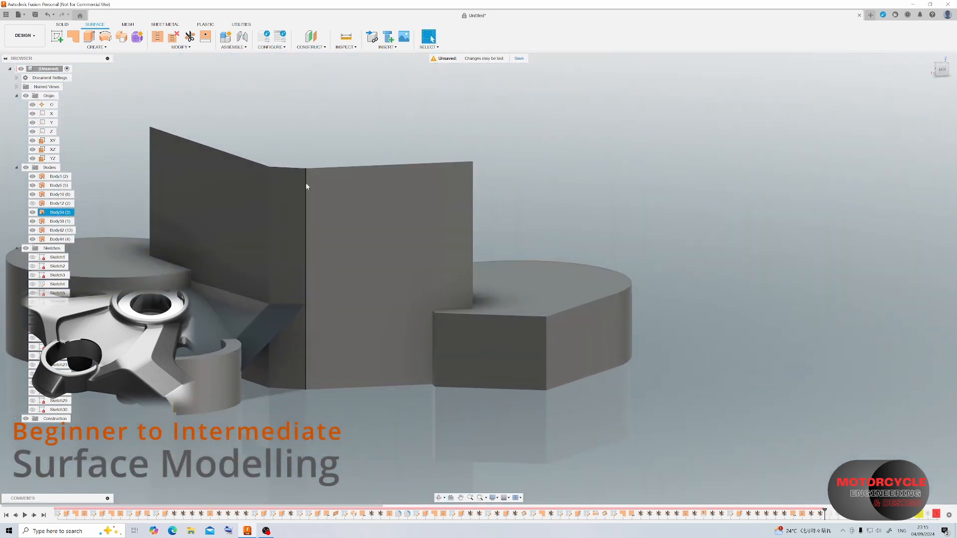
Sketch a vertical line about 23.2 mm long on the tall wall's large face, from the arm's upper corner down to the base, and finish the sketch.
click(56, 36)
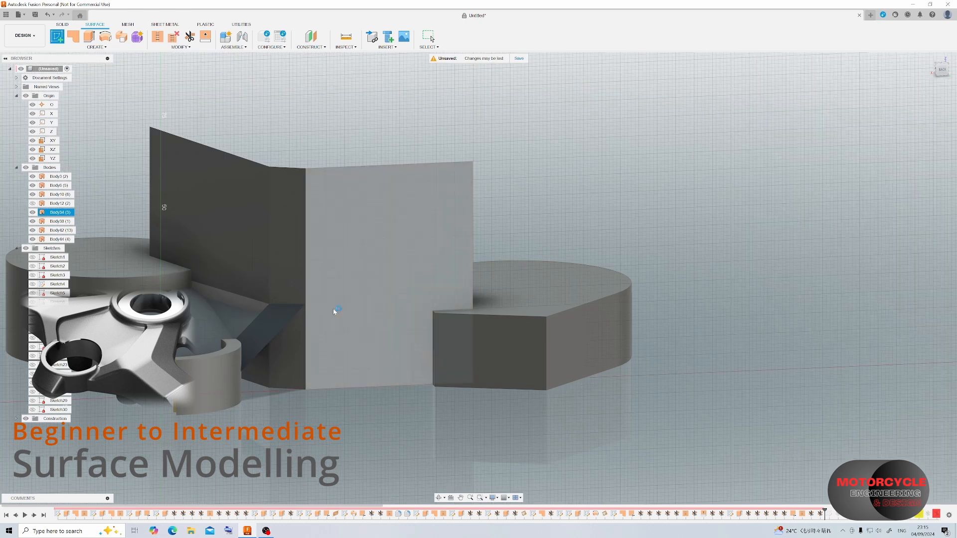
click(332, 310)
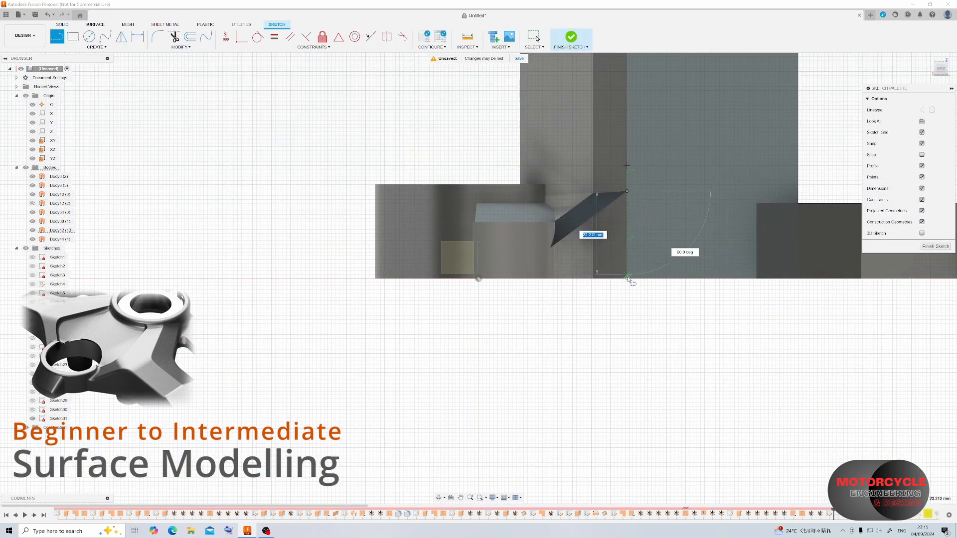
click(936, 246)
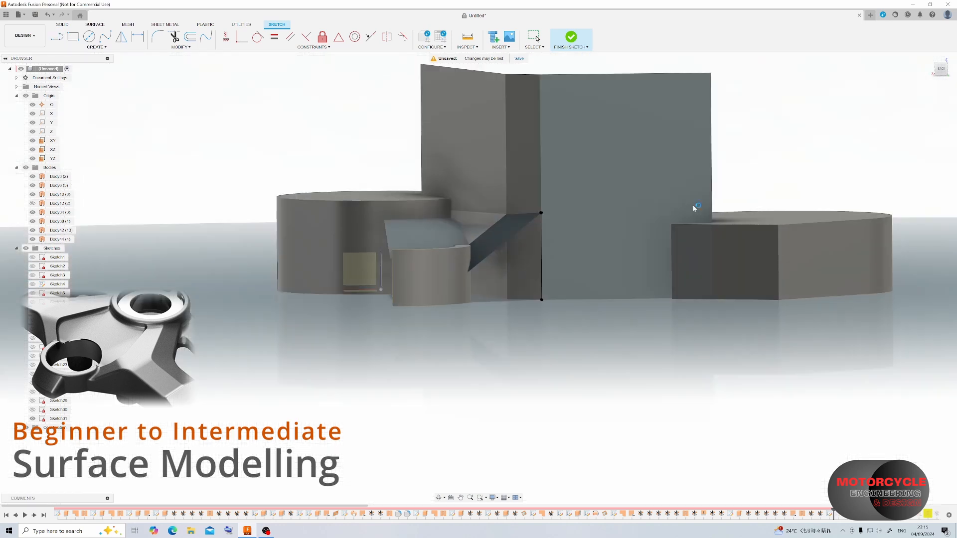
Trim away the upper portions of the tall wall faces above the arm, using the arm surface body as the trim tool.
click(191, 39)
shift+middle_drag(395, 208, 246, 246)
click(211, 235)
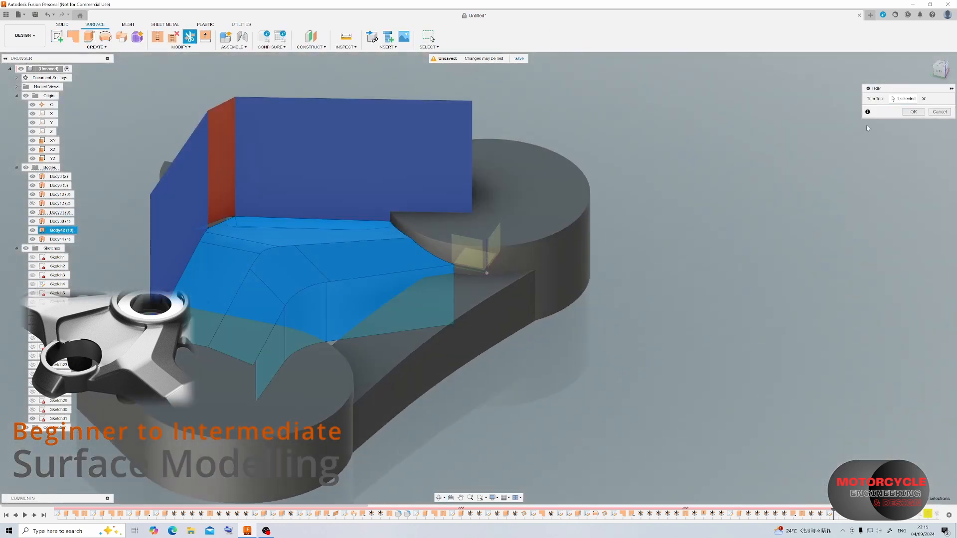
click(918, 114)
shift+middle_drag(192, 234, 337, 203)
scroll(311, 272, down, 3)
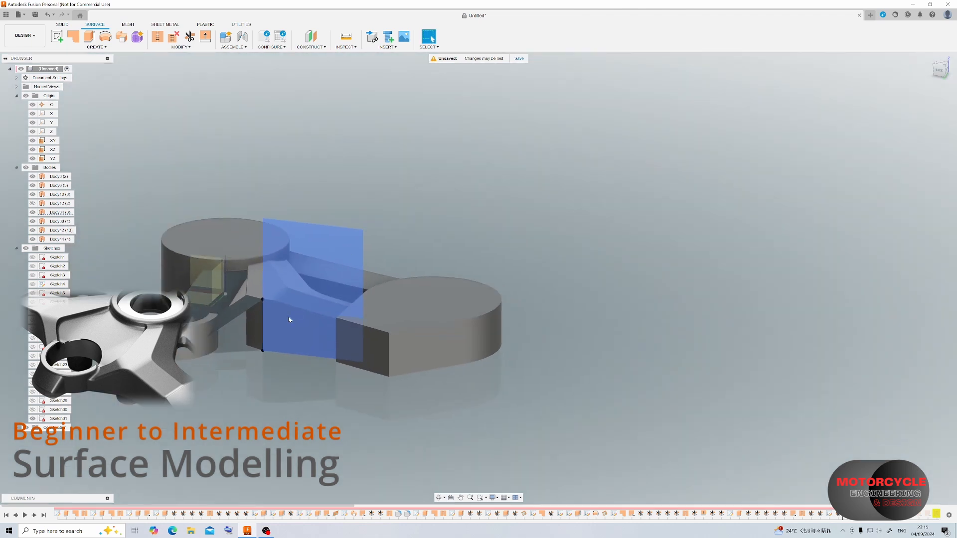
Trim away the narrow wall panel beside the sketched vertical line, using that line as the trim tool.
scroll(262, 349, up, 5)
click(190, 38)
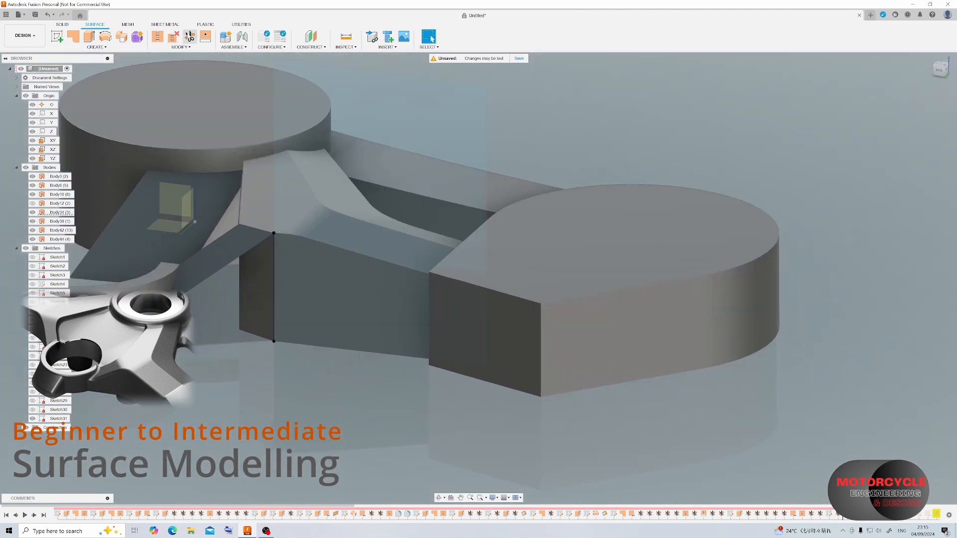
click(274, 262)
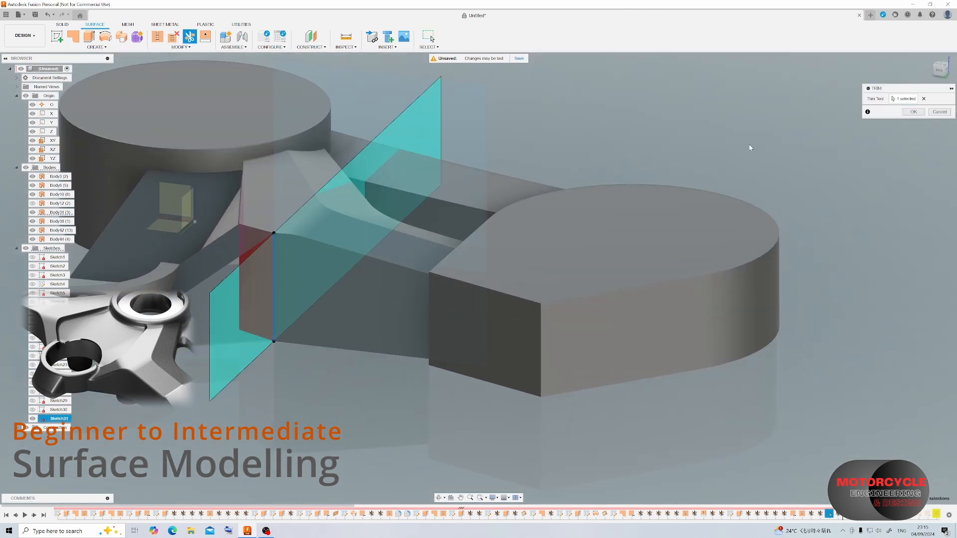
click(906, 115)
scroll(498, 236, down, 4)
scroll(459, 253, up, 3)
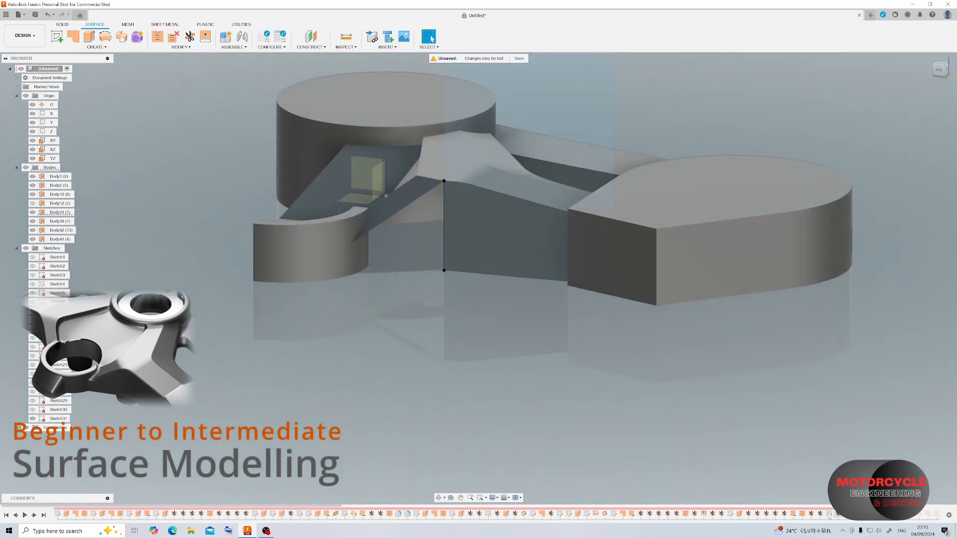
Construct a plane through three points: both ends of the vertical line and the arm's lower corner at the curved boss.
click(307, 49)
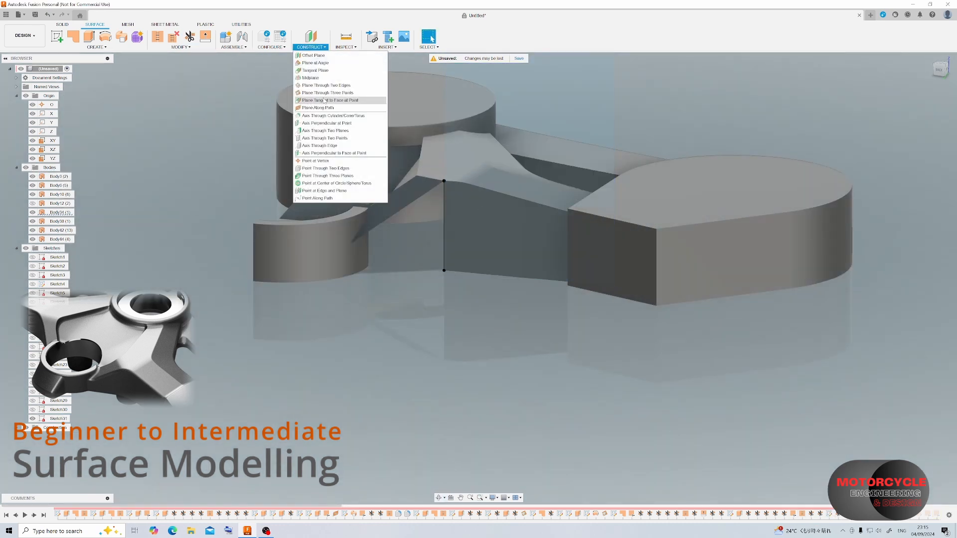
click(329, 102)
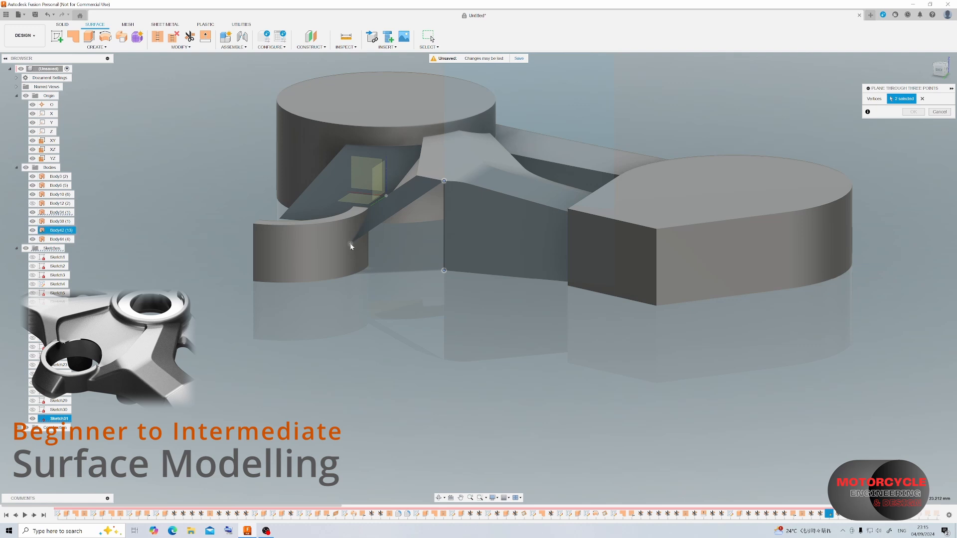
click(350, 244)
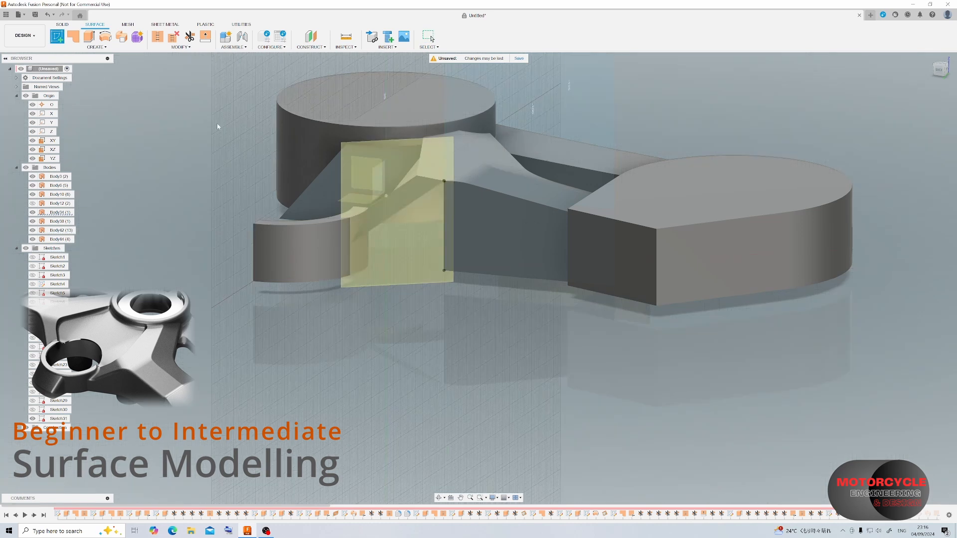
Sketch a closed four-sided profile on the new plane between the boss corner, the arm's sloping edge and the vertical line, and finish the sketch.
click(56, 37)
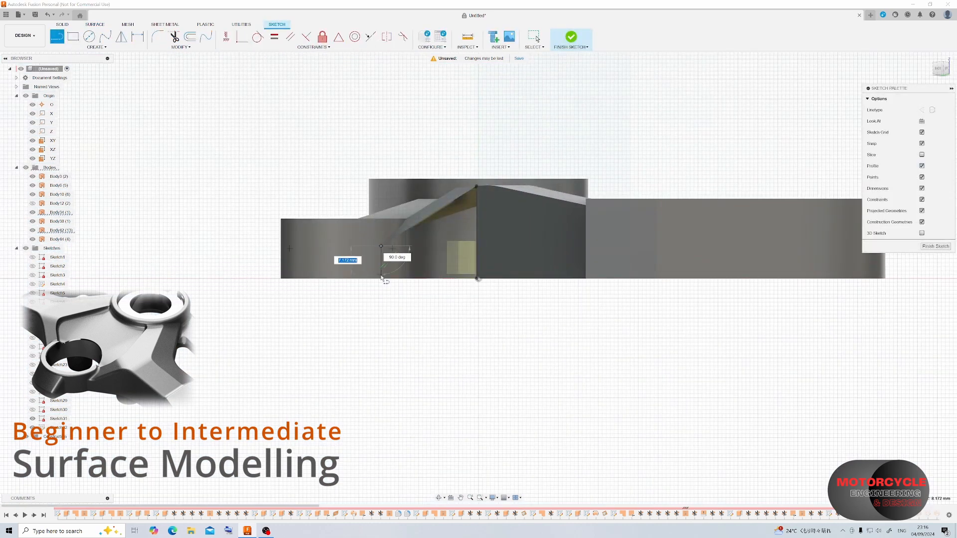
scroll(382, 282, up, 3)
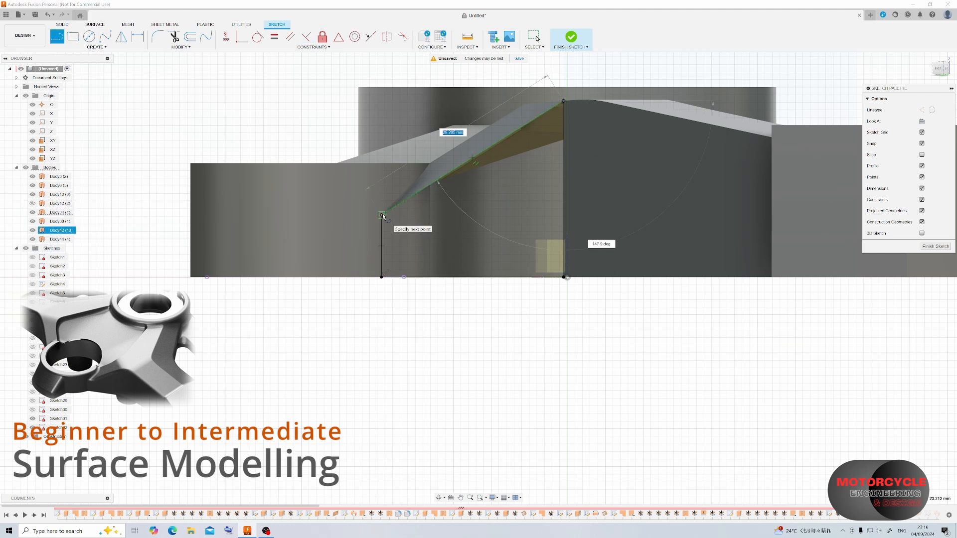
click(932, 248)
Patch the four-sided profile to close the side wall between the arm and the curved boss.
click(74, 37)
click(531, 166)
click(918, 201)
Stitch the arm surface, the trimmed wall, the new side patch and the adjoining curved surface into a new body.
mouse_move(568, 159)
shift+middle_down()
mouse_move(498, 176)
mouse_move(474, 220)
shift+middle_up()
click(158, 36)
click(528, 285)
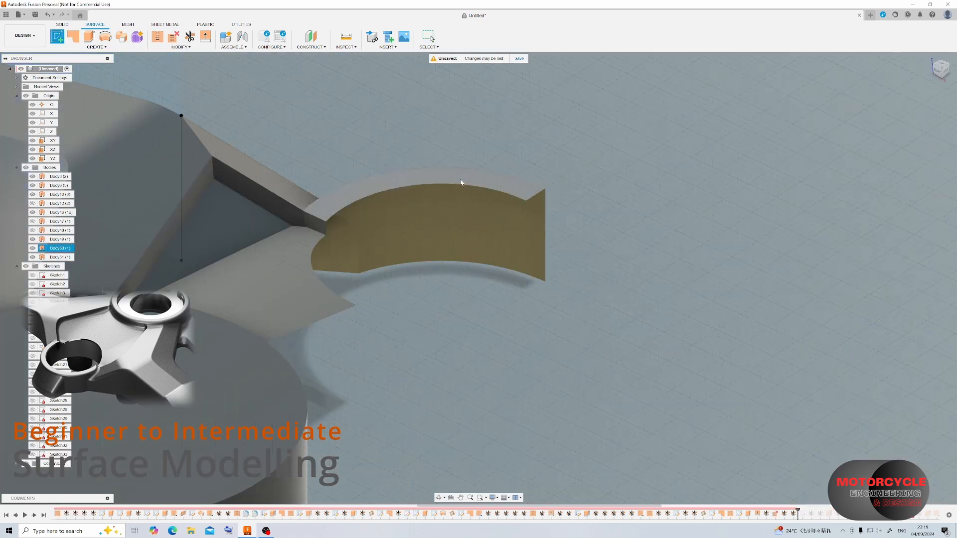
click(461, 182)
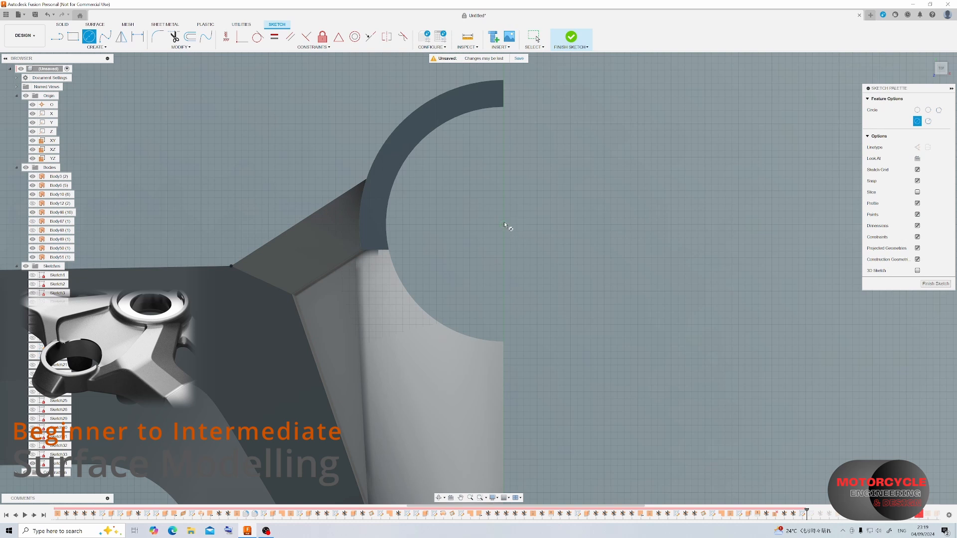
Sketch a circle centred on the curved boss and passing through its inner edge, and finish the sketch.
click(504, 222)
click(505, 109)
shift+middle_drag(476, 231, 463, 182)
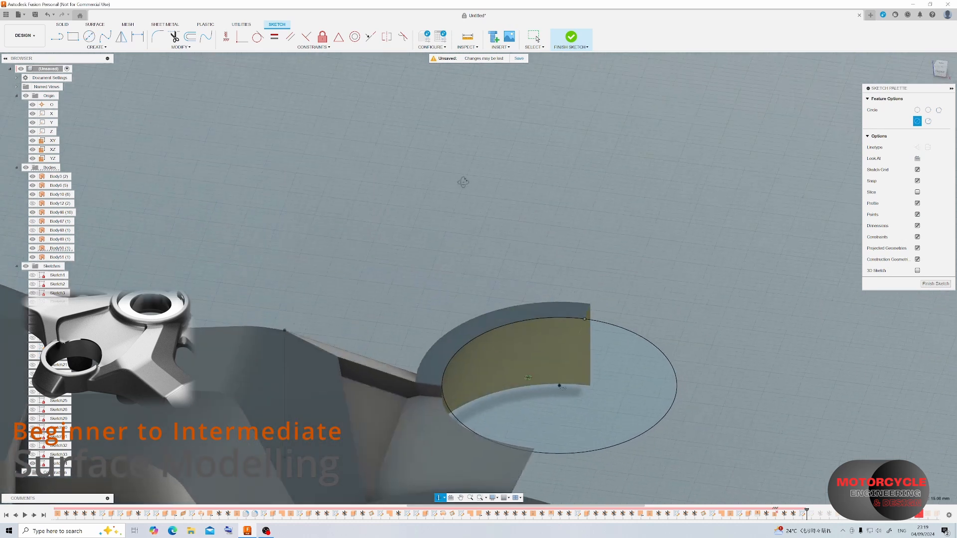
click(923, 283)
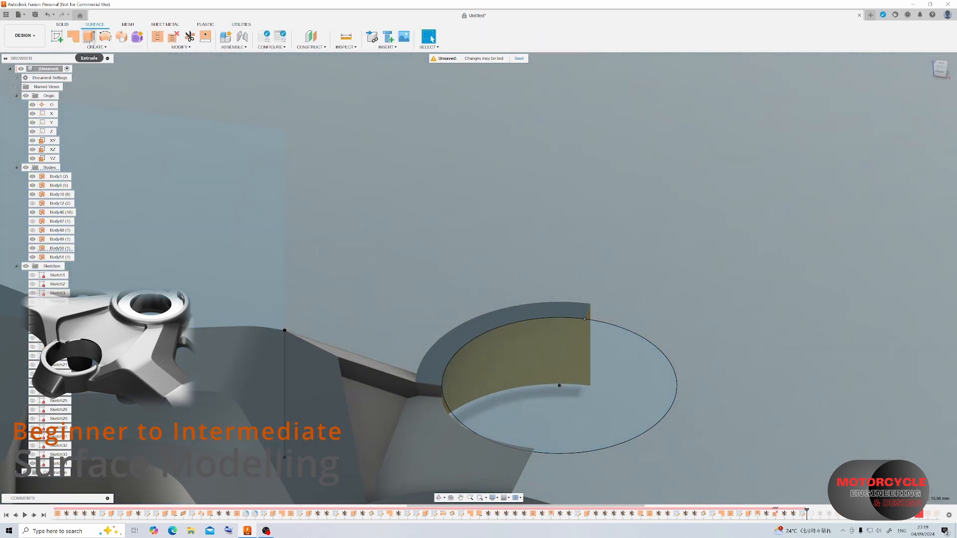
Try to extrude the outline of the boss's top face downward as a surface with a distance of -15 mm.
click(89, 36)
click(573, 316)
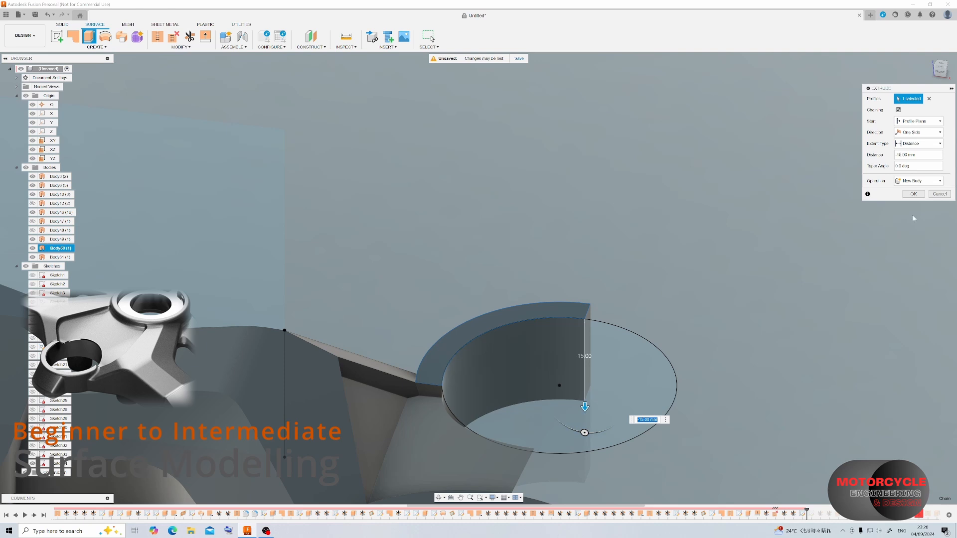
scroll(523, 312, down, 3)
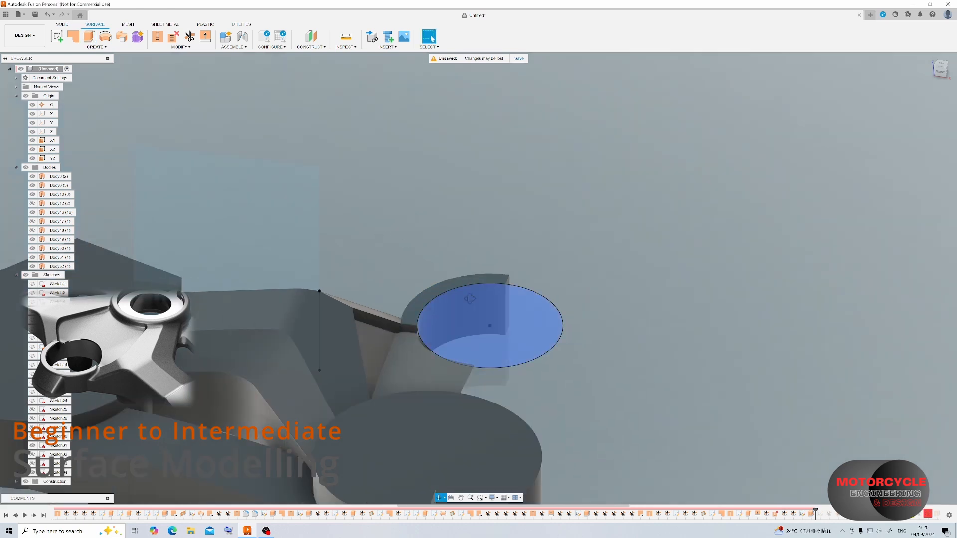
shift+middle_drag(523, 312, 499, 303)
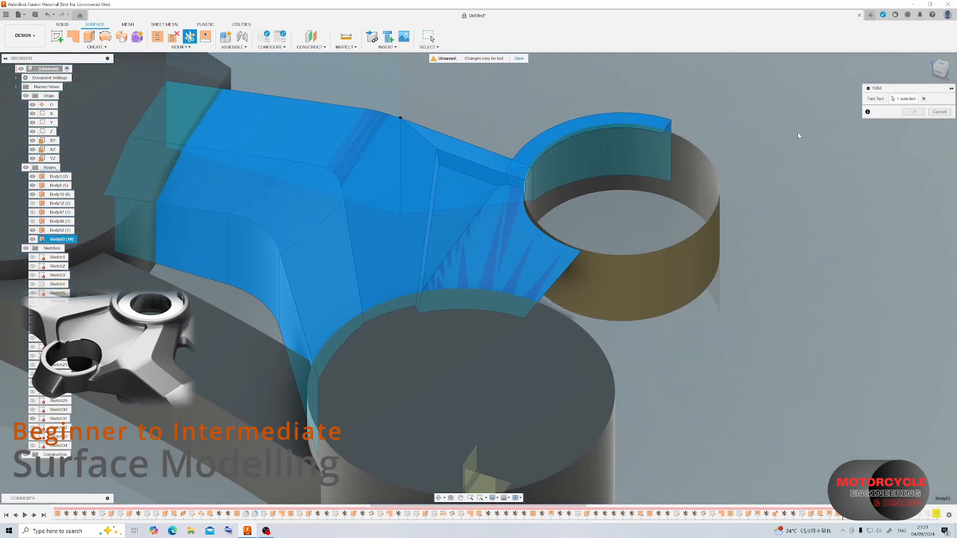
Trim away the outer half of the cylinder in the boss, using the YZ plane as the trim tool.
key(Escape)
click(190, 37)
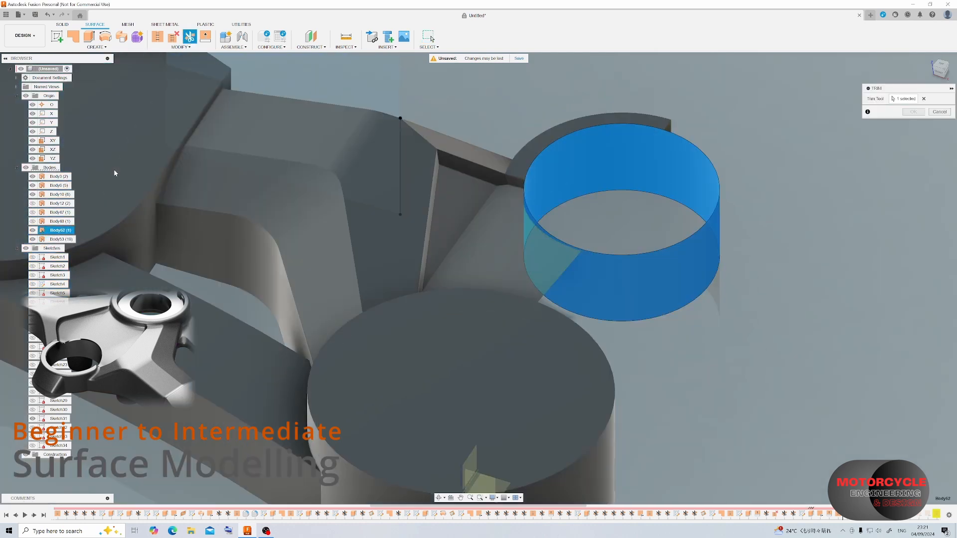
click(52, 158)
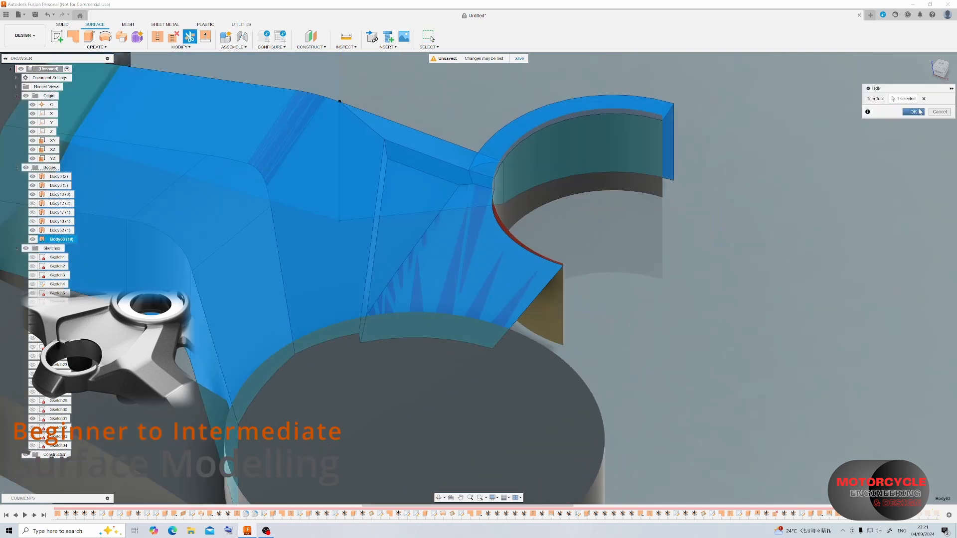
Trim the half cylinder's excess above the arm surface with the arm and boss body, and stitch the surfaces into one body.
click(919, 111)
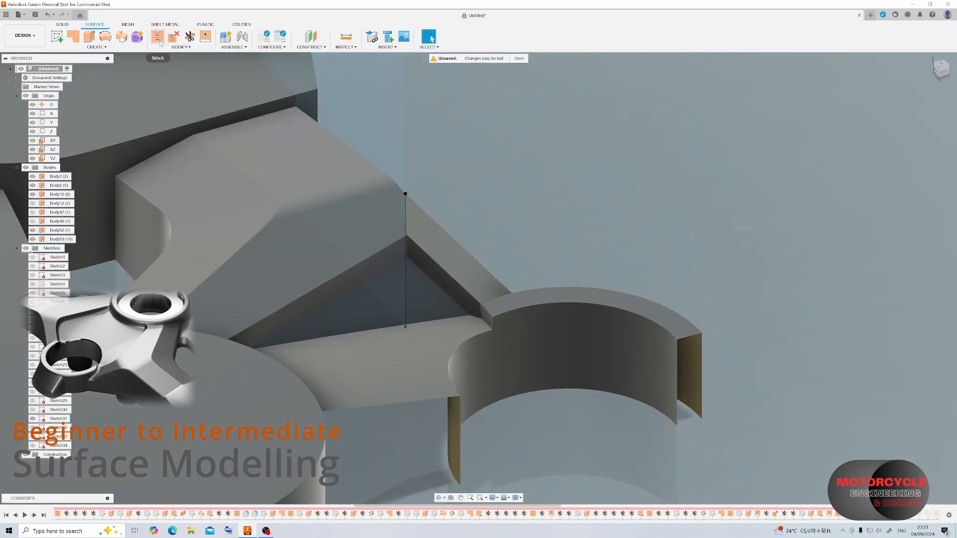
click(157, 36)
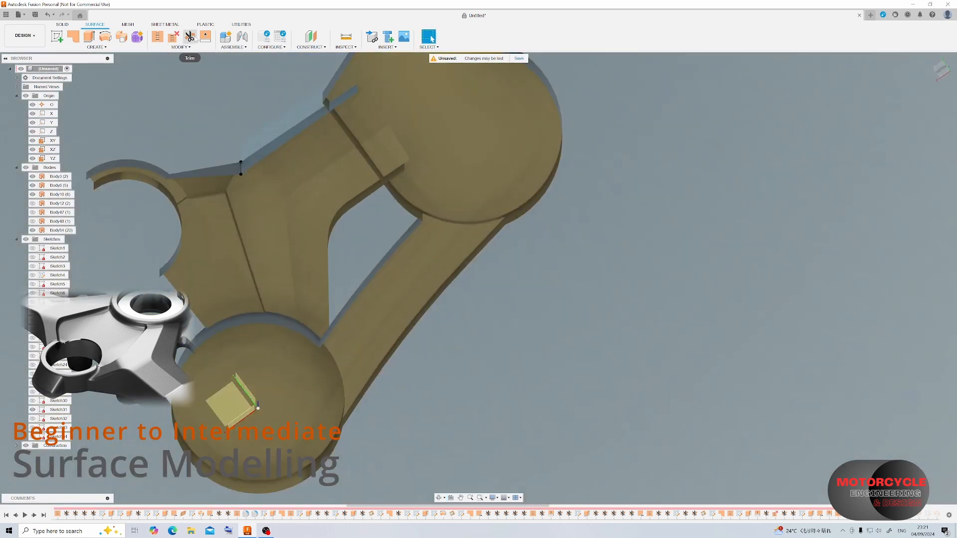
Trim away the arm's end inside the flat-sided disc with that disc as the tool, and stitch the round disc to the connecting bar.
click(189, 37)
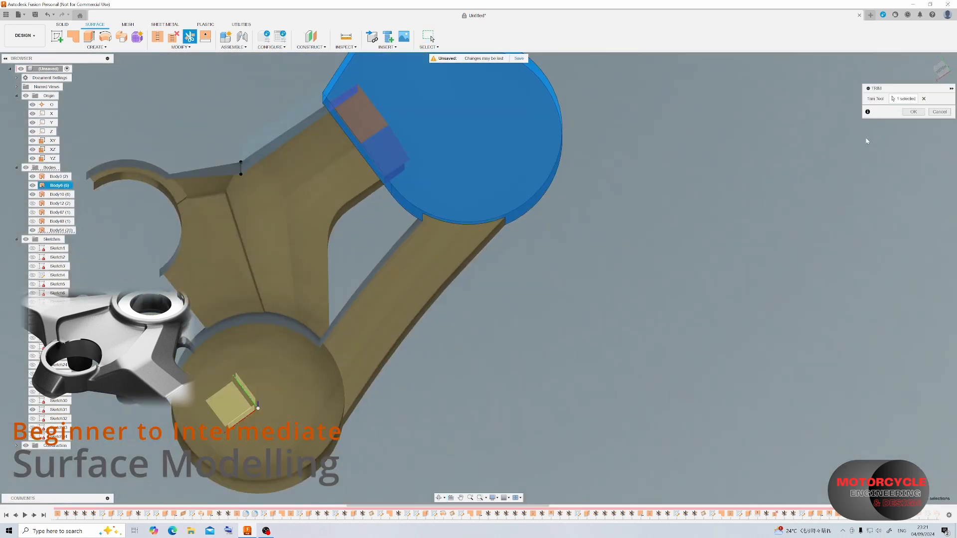
shift+middle_drag(312, 304, 314, 154)
click(303, 122)
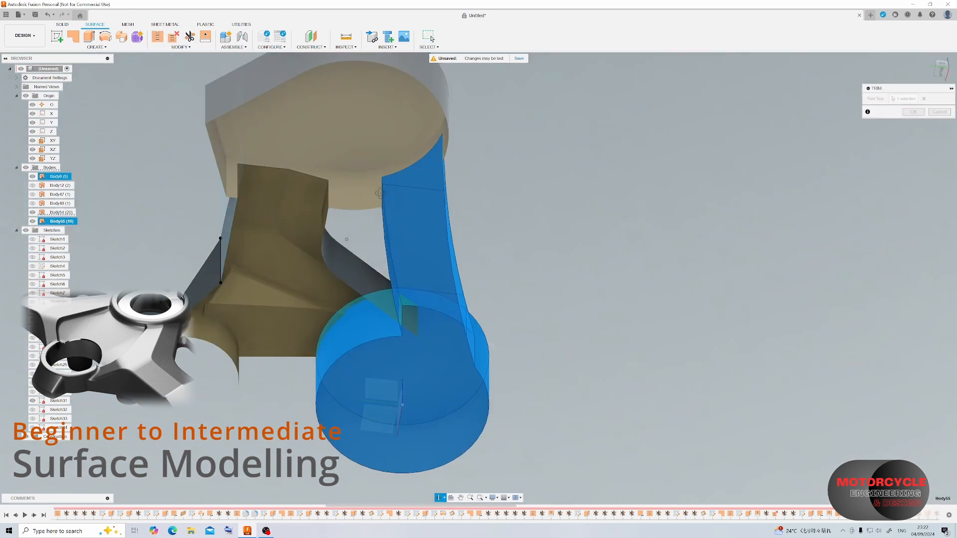
shift+middle_drag(381, 193, 381, 185)
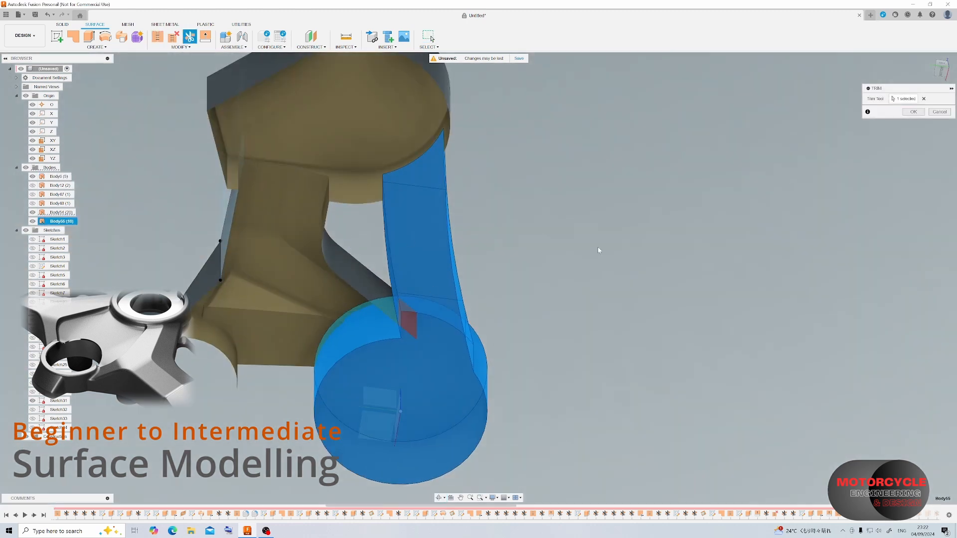
Trim away the arm's end inside the round disc, using the stitched disc and connecting bar as the trim tool.
shift+middle_drag(384, 330, 324, 327)
click(192, 38)
click(304, 272)
click(246, 262)
key(Return)
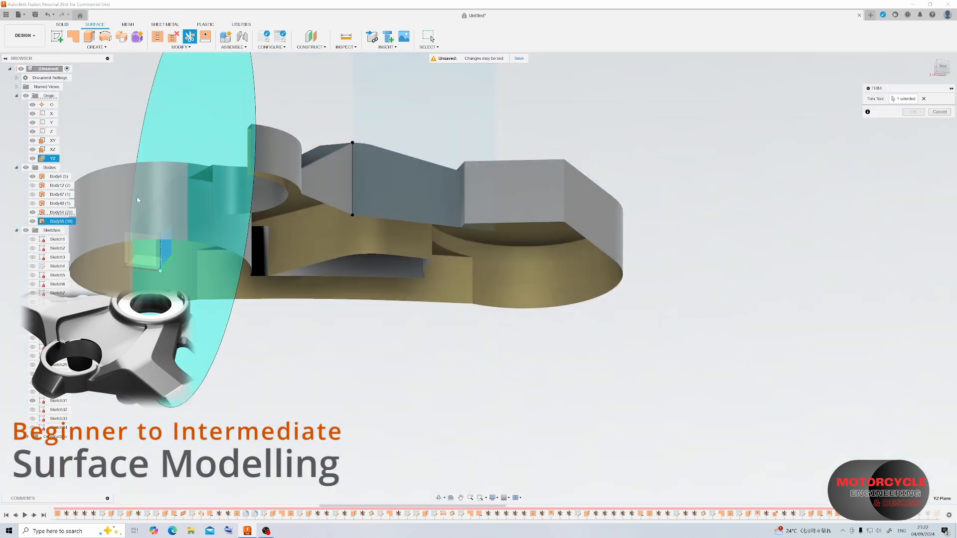
Trim the round disc in half along the YZ plane, and trim away its wall section inside the arm with the arm body as the tool.
shift+middle_drag(459, 169, 434, 131)
click(190, 38)
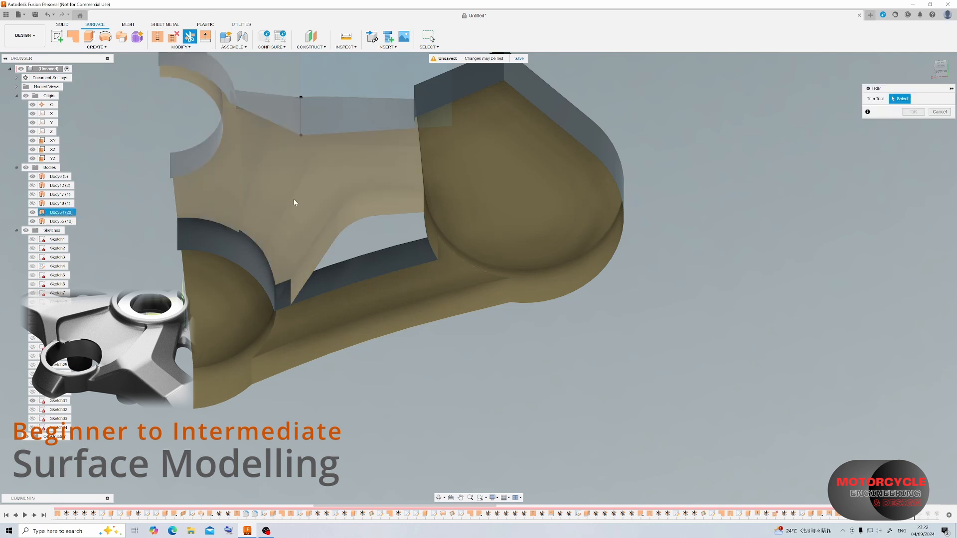
click(294, 199)
click(251, 249)
click(914, 115)
shift+middle_drag(396, 247, 449, 234)
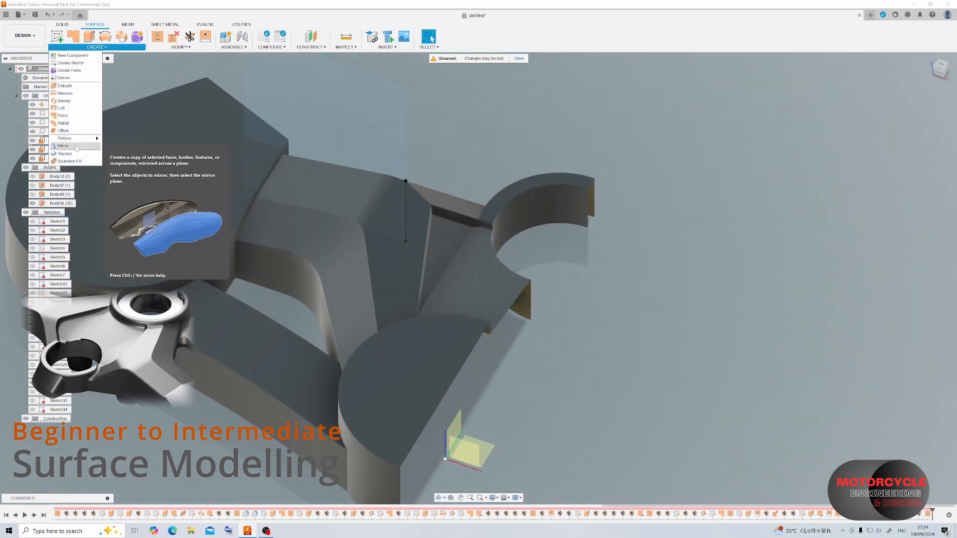
Mirror the stitched half body across the YZ plane to form the full triple clamp.
click(76, 146)
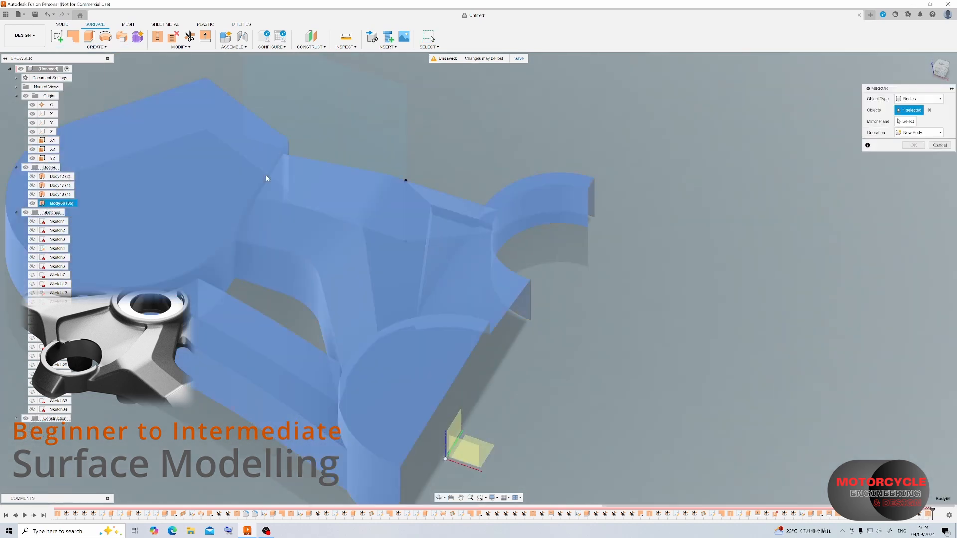
click(460, 431)
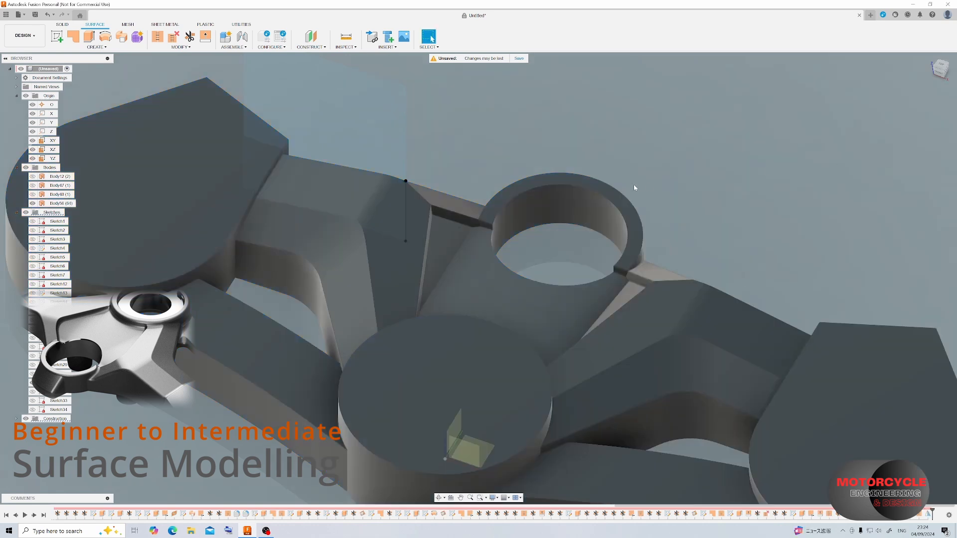
scroll(498, 175, down, 2)
shift+middle_drag(496, 179, 279, 228)
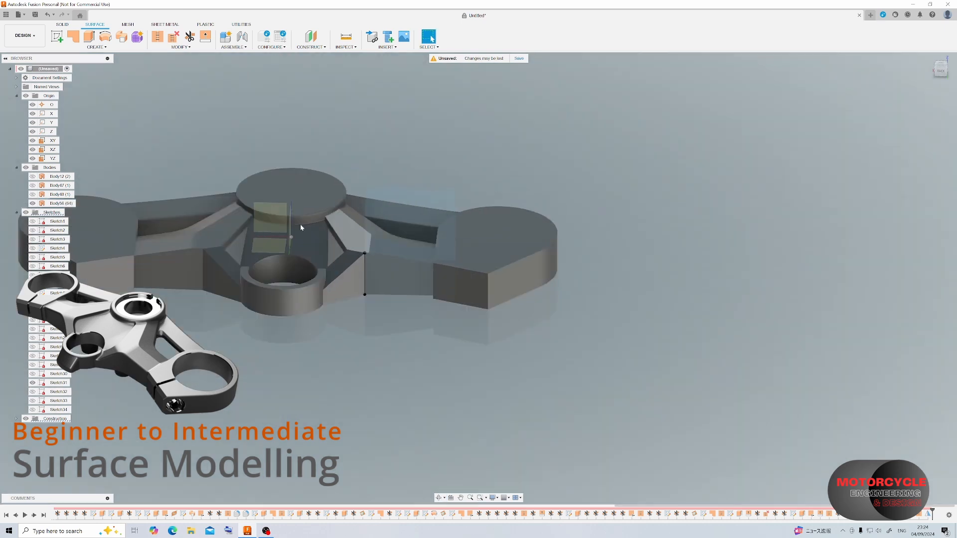
scroll(280, 227, up, 4)
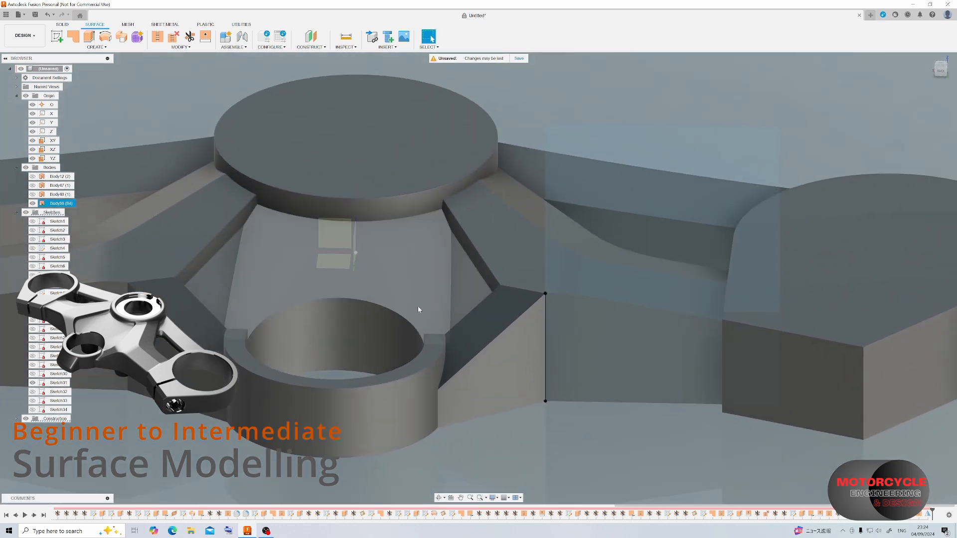
shift+middle_drag(409, 257, 490, 258)
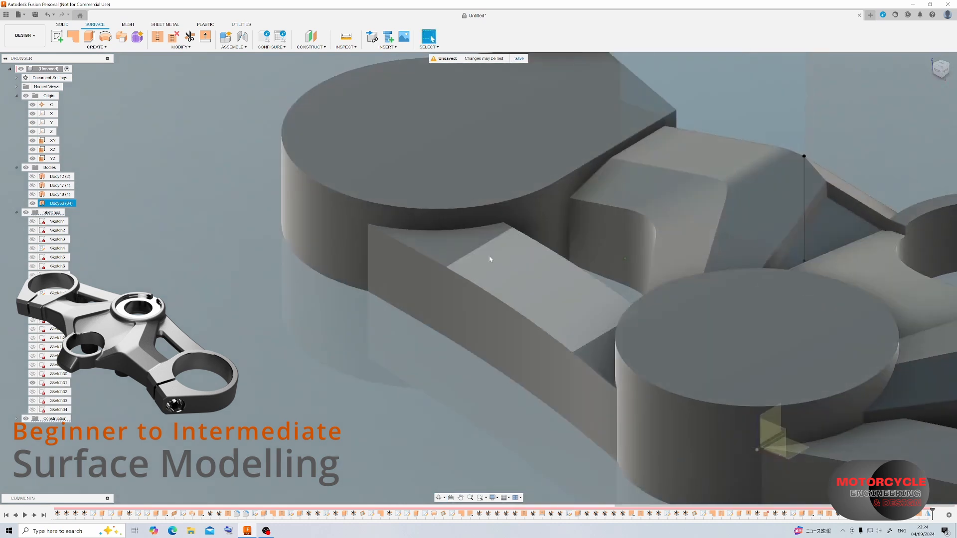
scroll(490, 258, down, 4)
scroll(623, 230, up, 3)
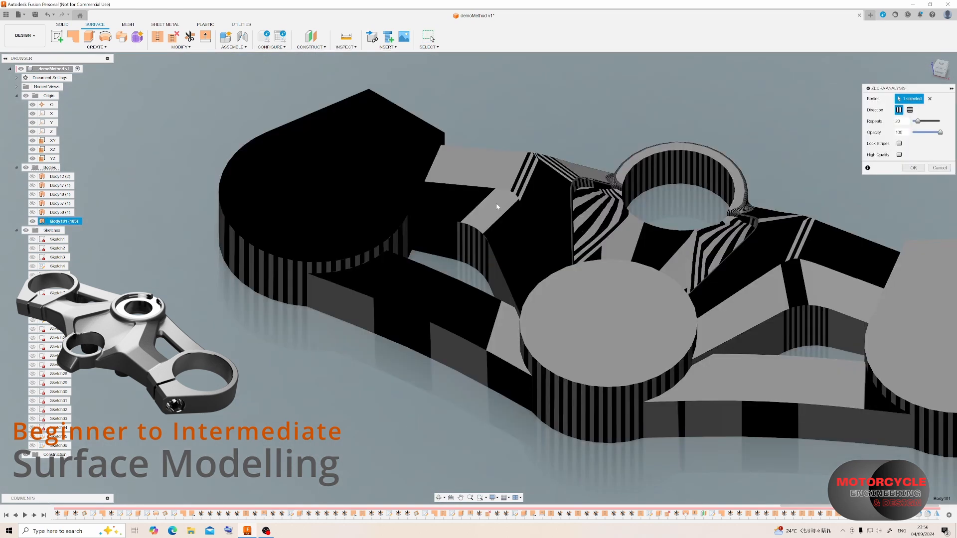
Examine the zebra stripes over the mirrored clamp's arms, discs and round boss from several angles.
shift+middle_drag(662, 240, 554, 239)
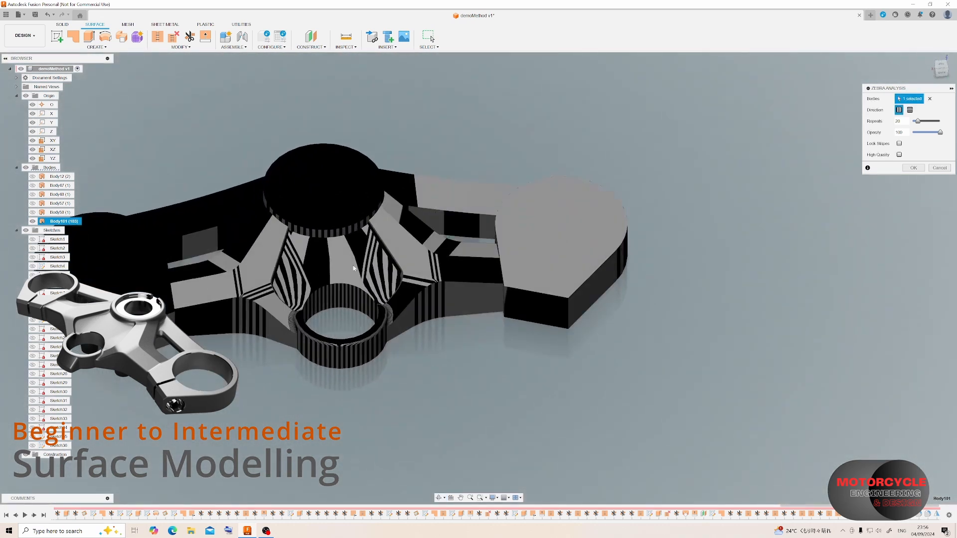
scroll(352, 299, down, 3)
scroll(349, 265, up, 6)
shift+middle_drag(349, 266, 400, 247)
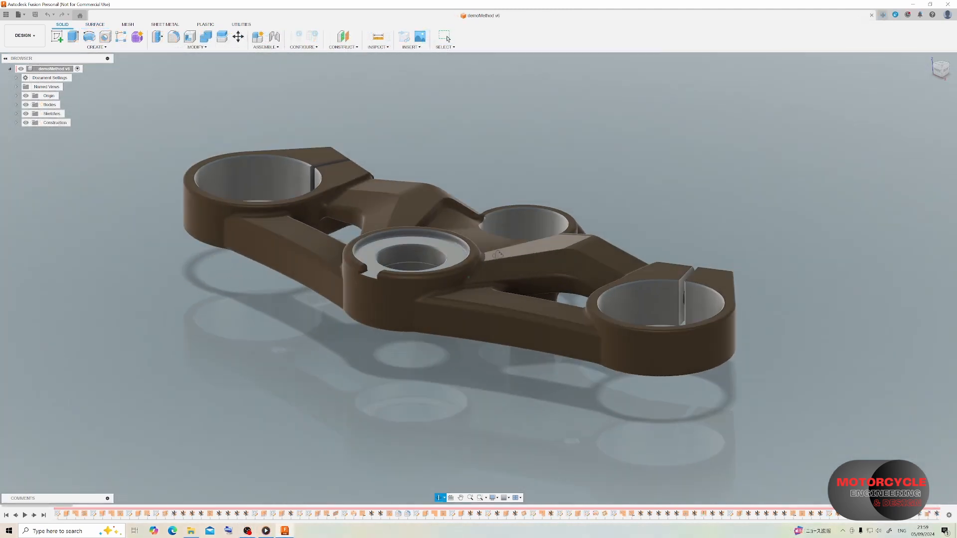
Switch to the Render workspace and examine the finished clamp's surfaces and appearance from the front and rear.
shift+middle_drag(487, 254, 441, 262)
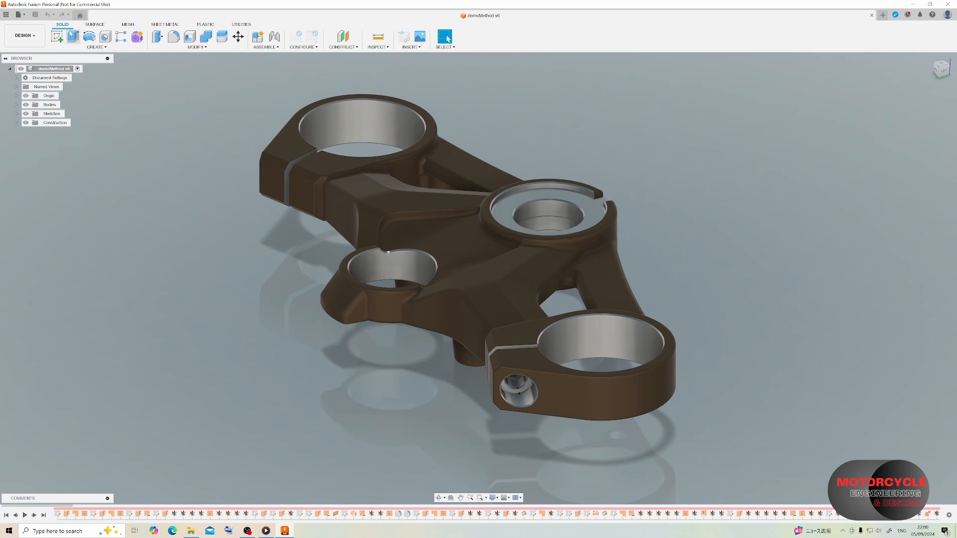
click(32, 59)
scroll(450, 251, up, 4)
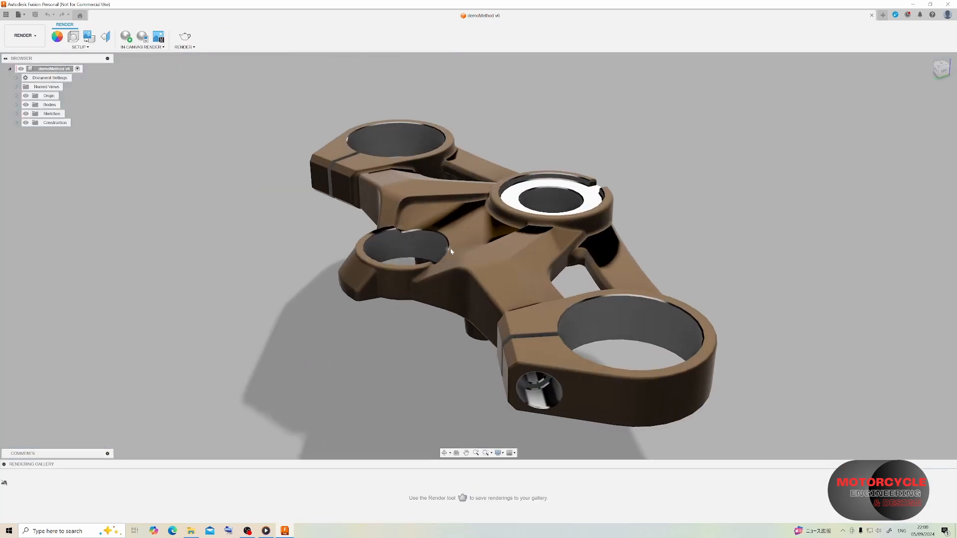
shift+middle_drag(451, 250, 463, 239)
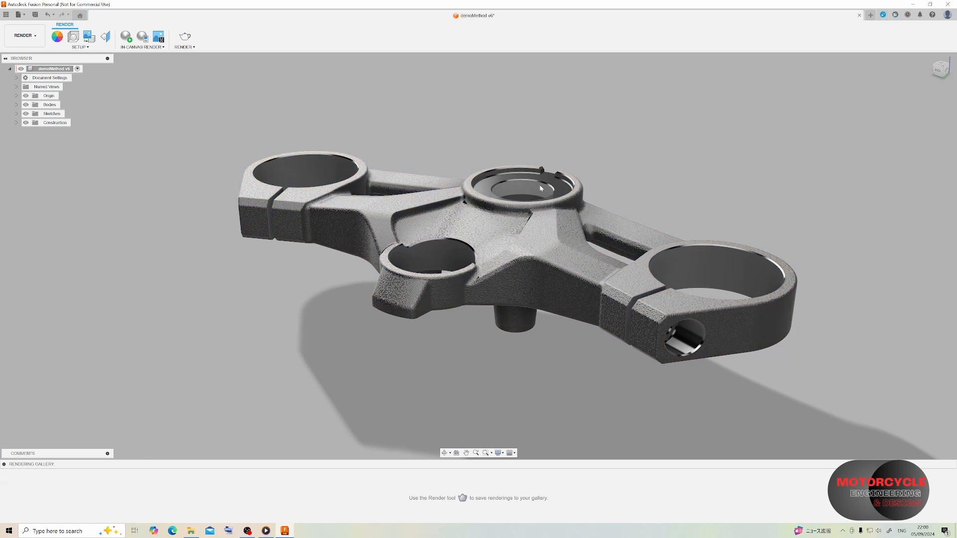
shift+middle_drag(541, 188, 420, 197)
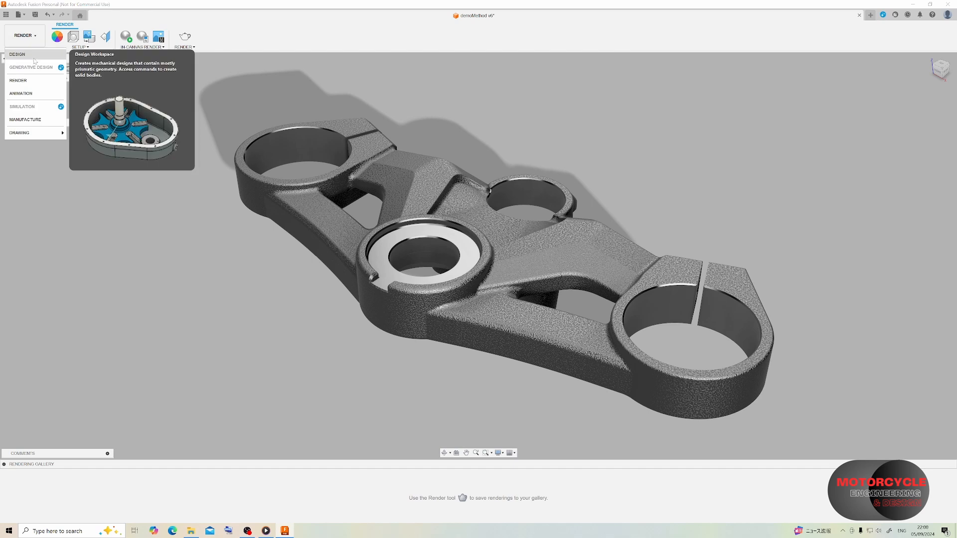
Return to the Design workspace and inspect the finished clamp's textured surfaces and bores from several angles.
click(16, 54)
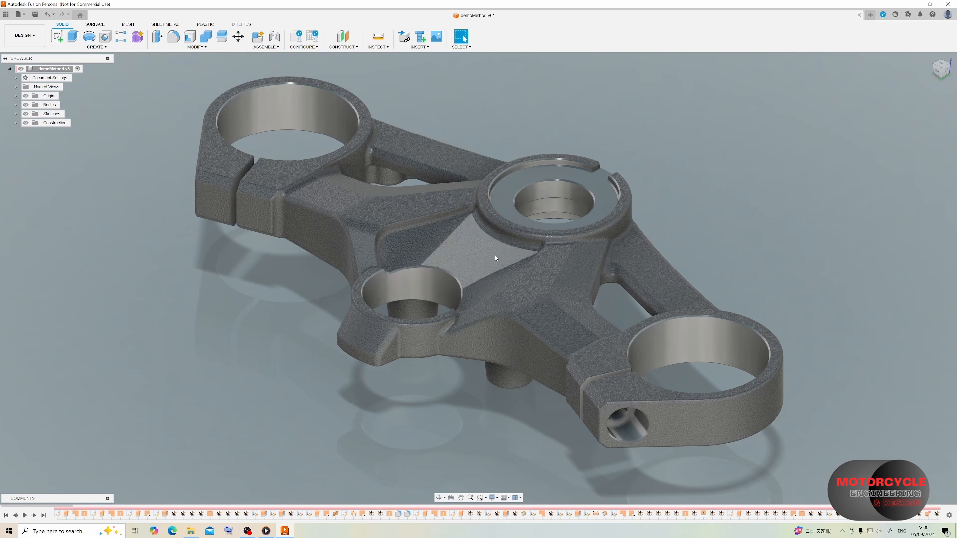
shift+middle_drag(496, 257, 499, 150)
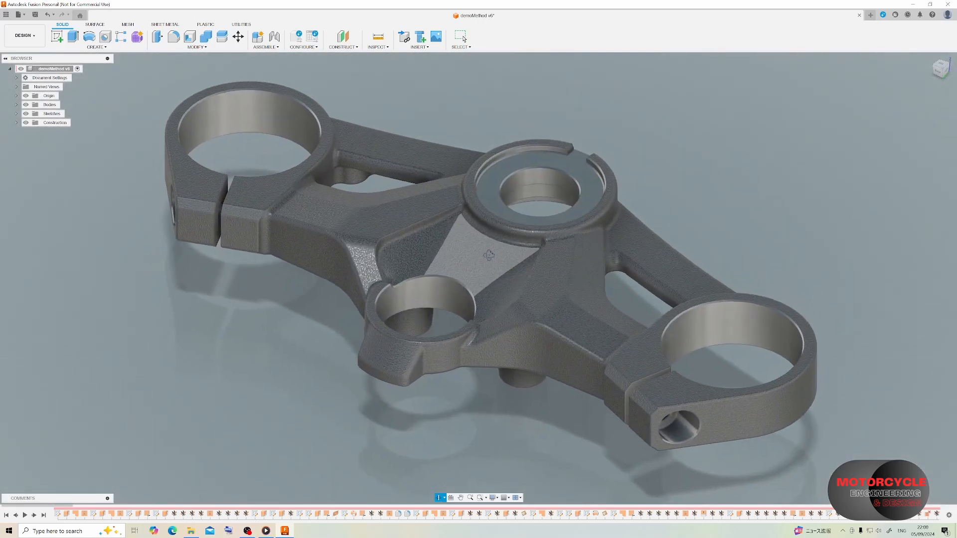
shift+middle_drag(483, 253, 471, 246)
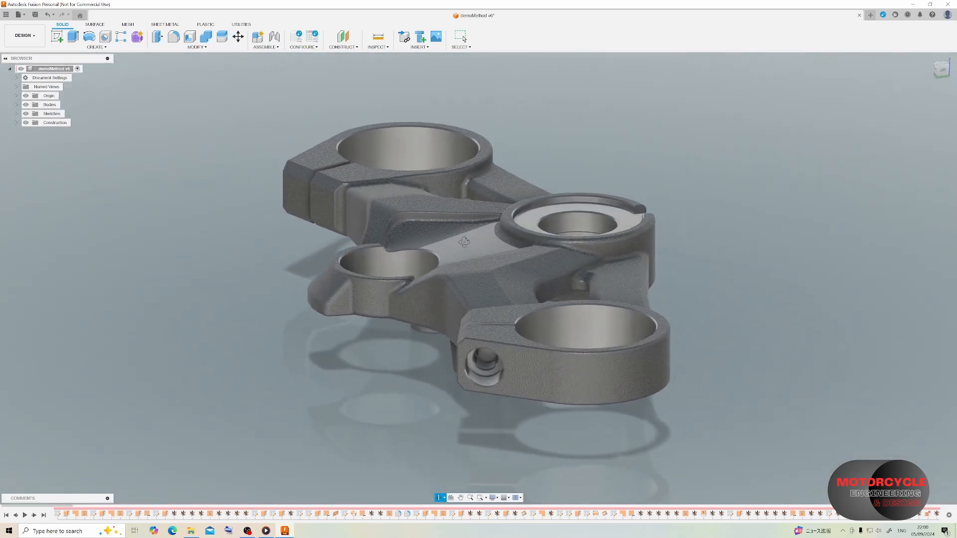